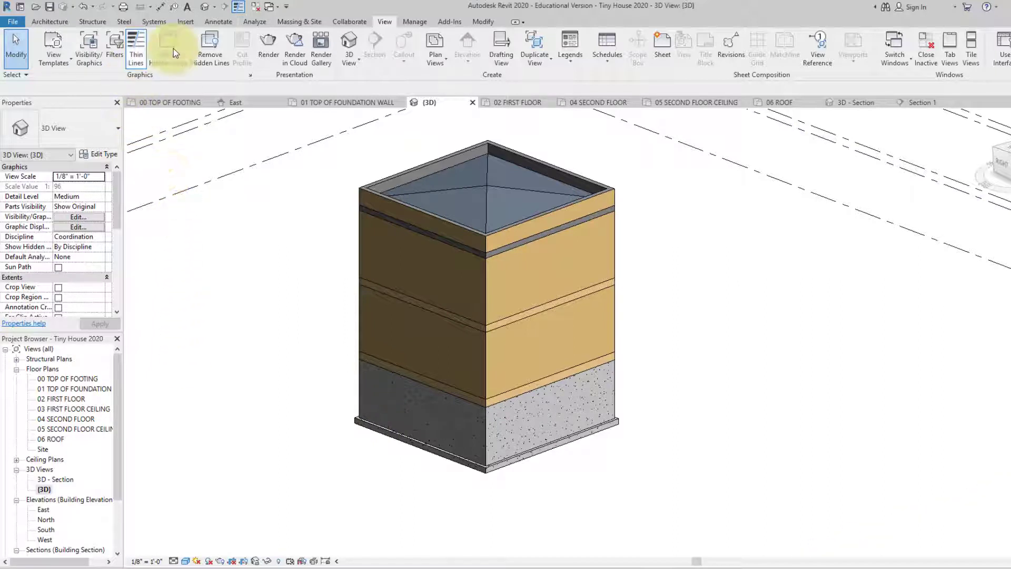
# - Start a new toposurface by placing points and open the Site floor plan
pyautogui.click(295, 22)
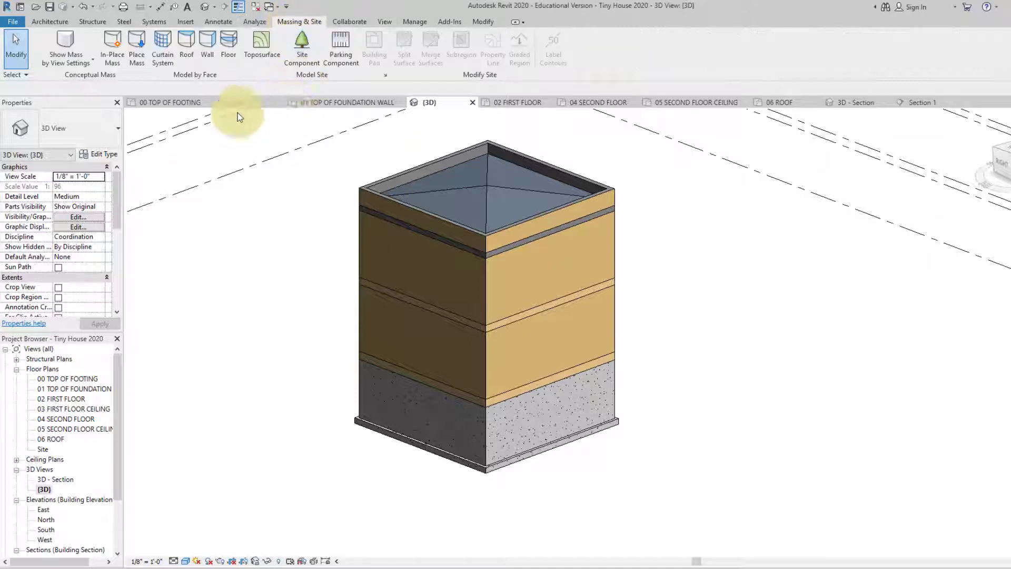
pyautogui.click(260, 44)
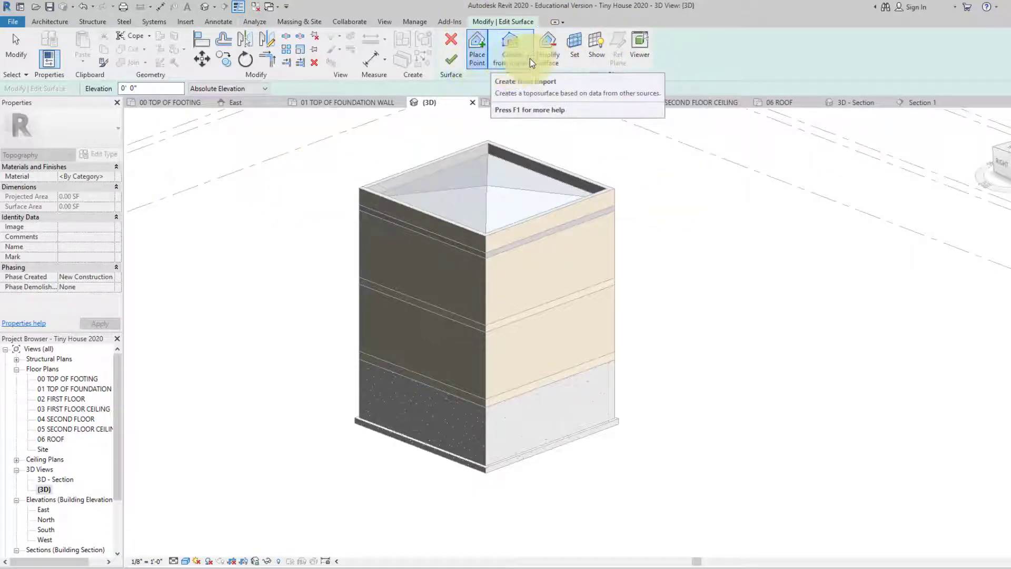
pyautogui.click(478, 62)
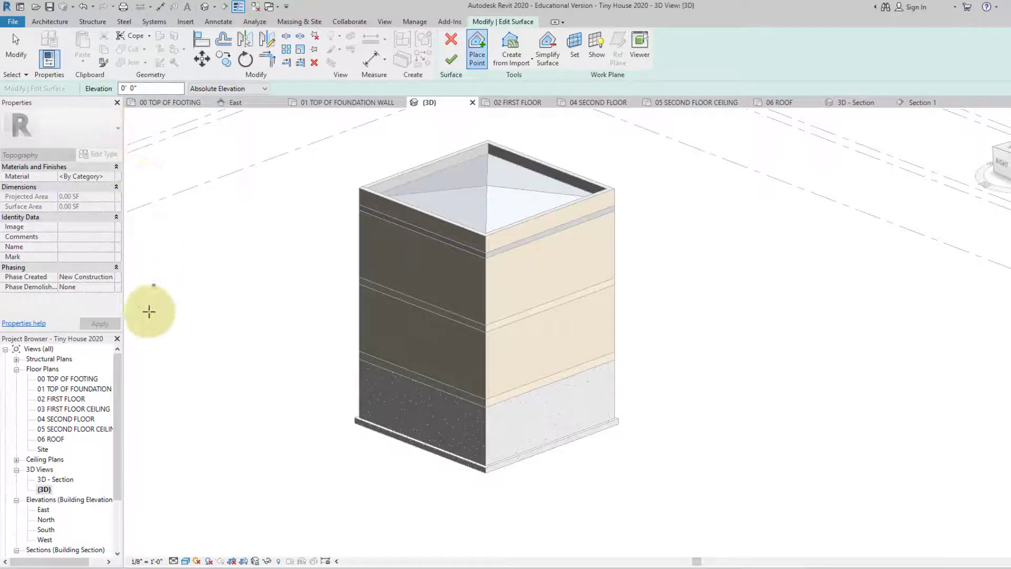
pyautogui.click(128, 404)
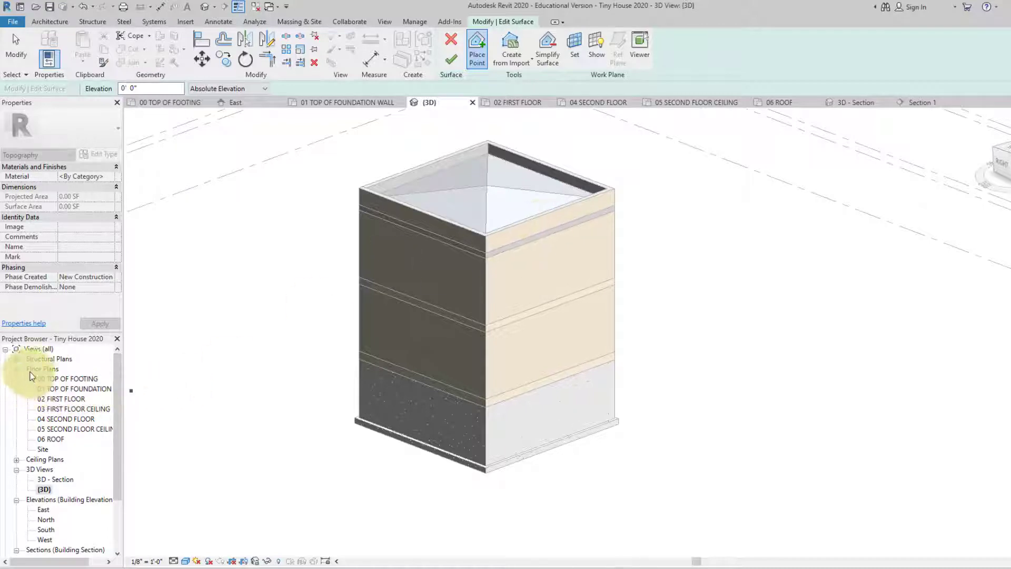
pyautogui.doubleClick(43, 448)
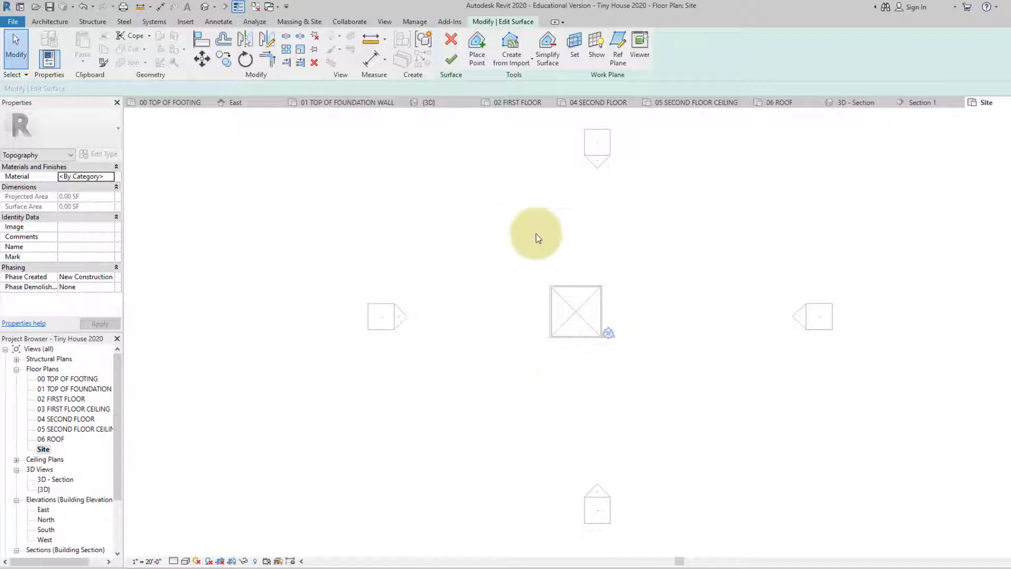
# - Place toposurface points at elevation 0' 0" along the north and west sides of the site, around the house
pyautogui.moveTo(519, 274); pyautogui.dragTo(459, 253, button='middle')
pyautogui.click(477, 48)
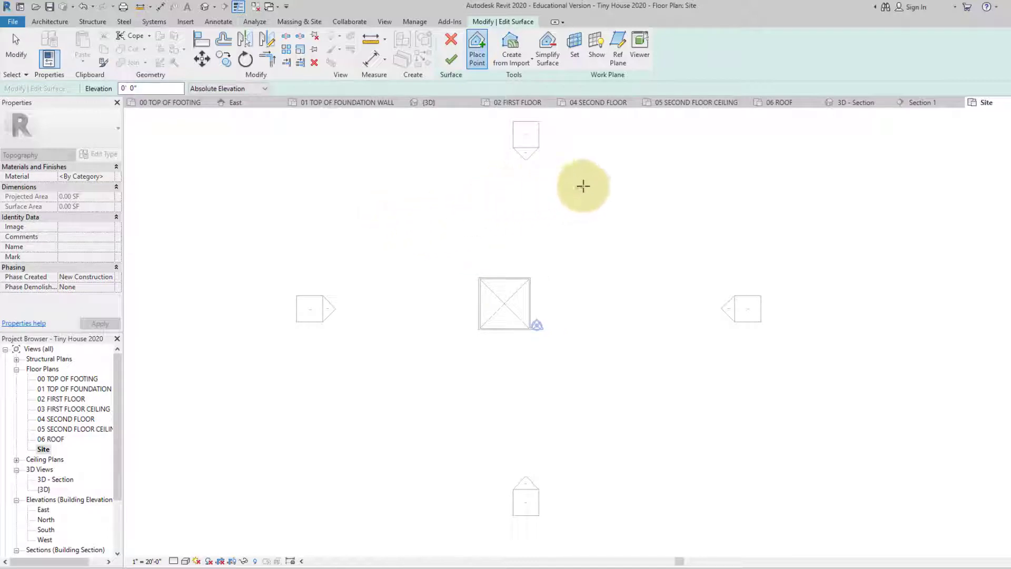
pyautogui.click(683, 183)
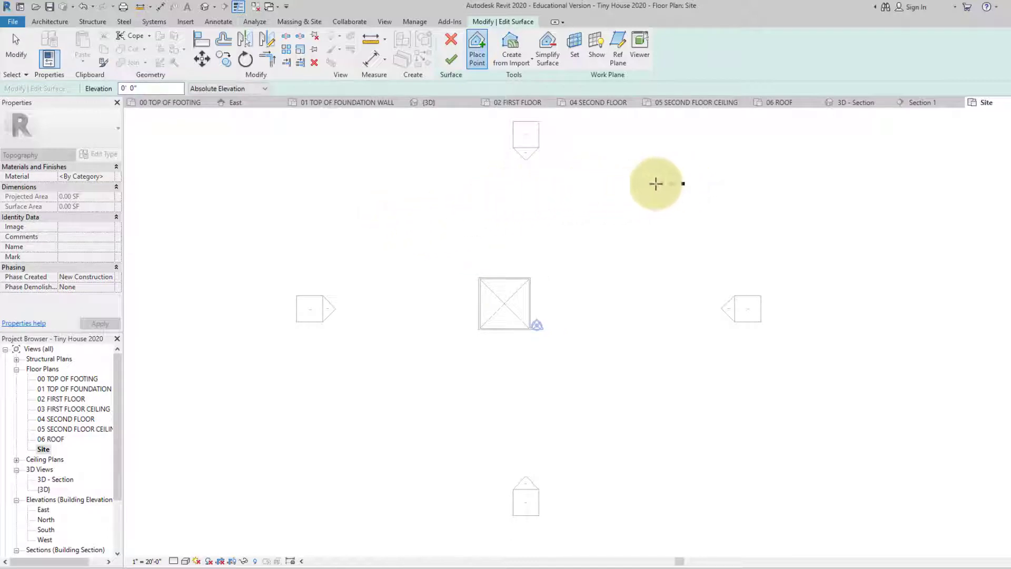
pyautogui.click(572, 182)
pyautogui.click(463, 182)
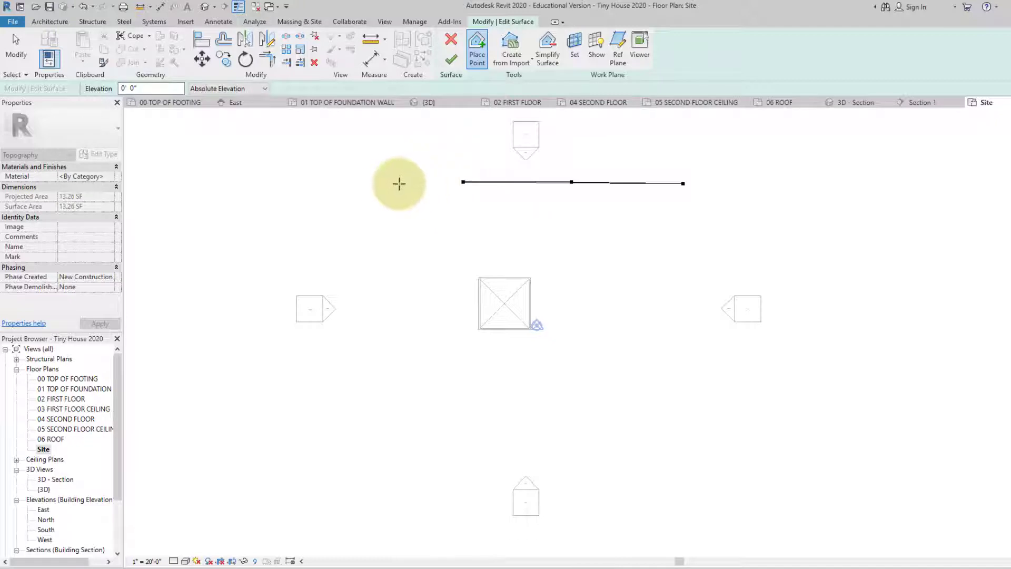
pyautogui.click(342, 182)
pyautogui.click(342, 263)
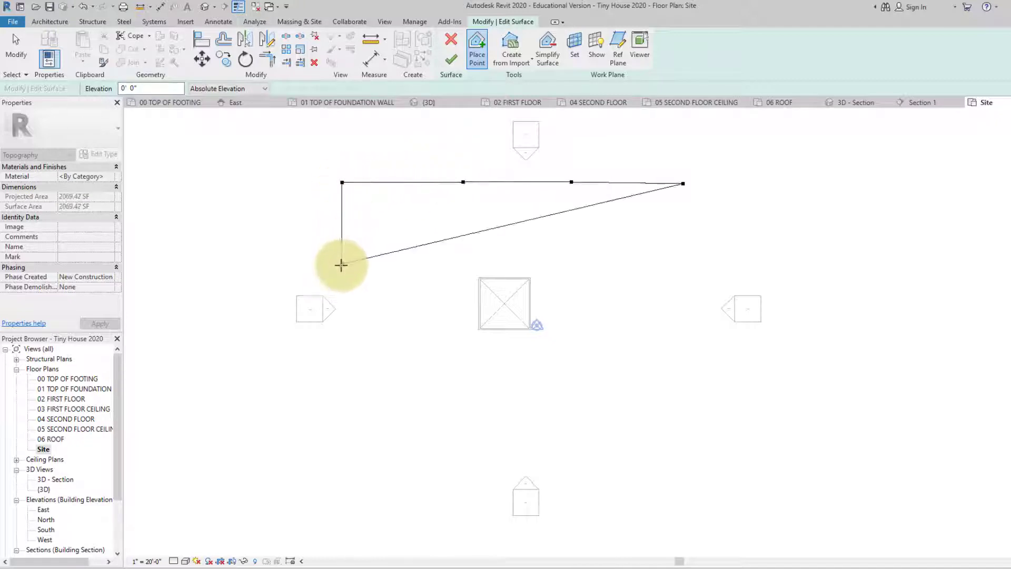
pyautogui.click(345, 333)
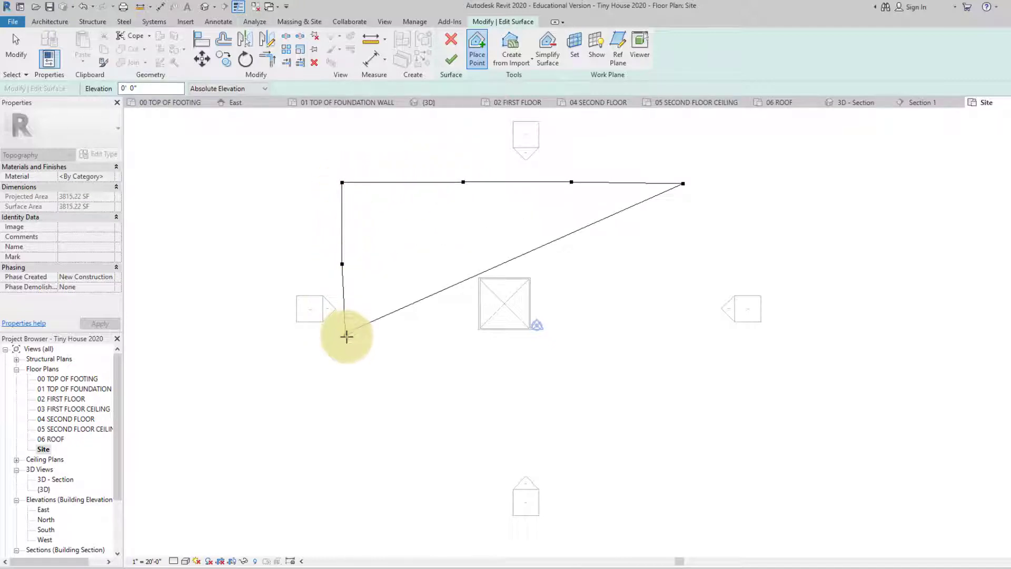
pyautogui.click(339, 404)
pyautogui.click(339, 464)
# - Place toposurface points at elevation 0' 0" along the south and east sides to complete the site's four-sided outline
pyautogui.click(442, 462)
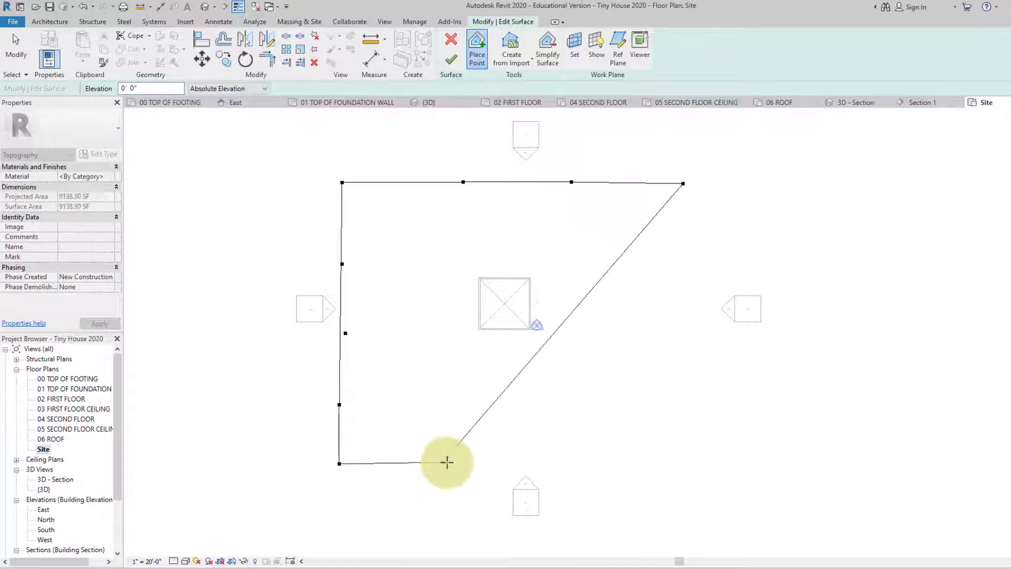
pyautogui.click(513, 463)
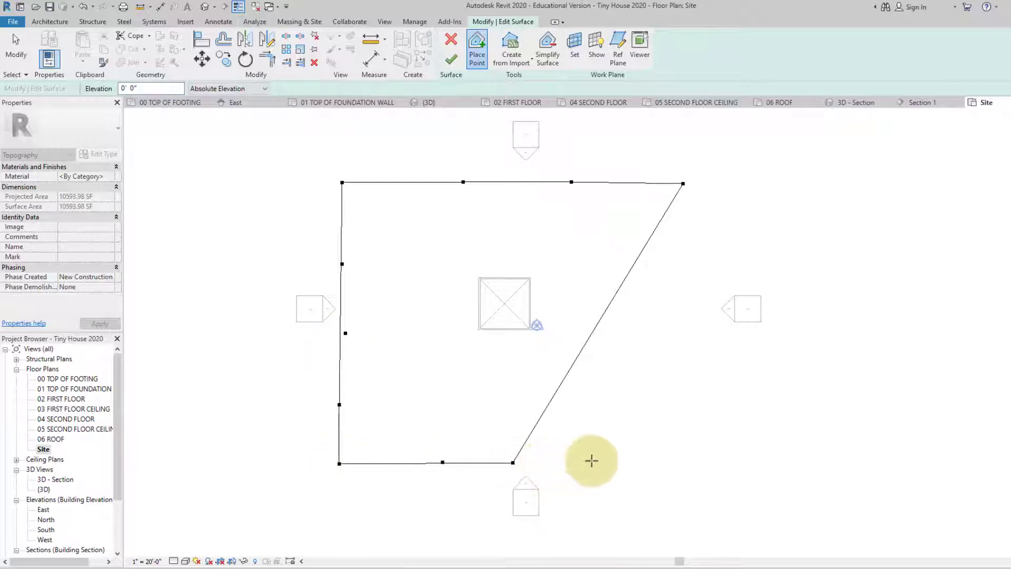
pyautogui.click(593, 460)
pyautogui.click(680, 464)
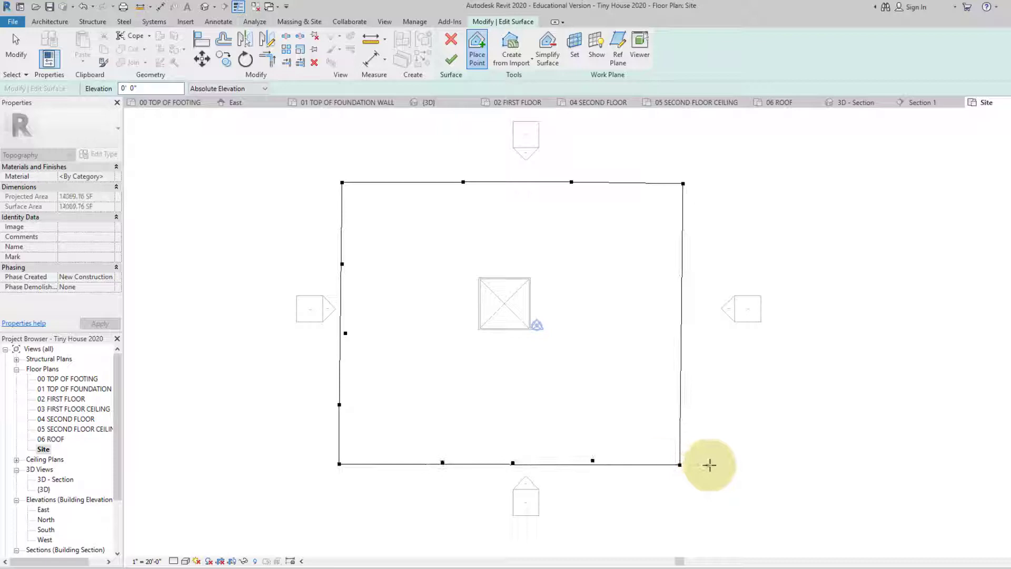
pyautogui.click(709, 465)
pyautogui.click(706, 383)
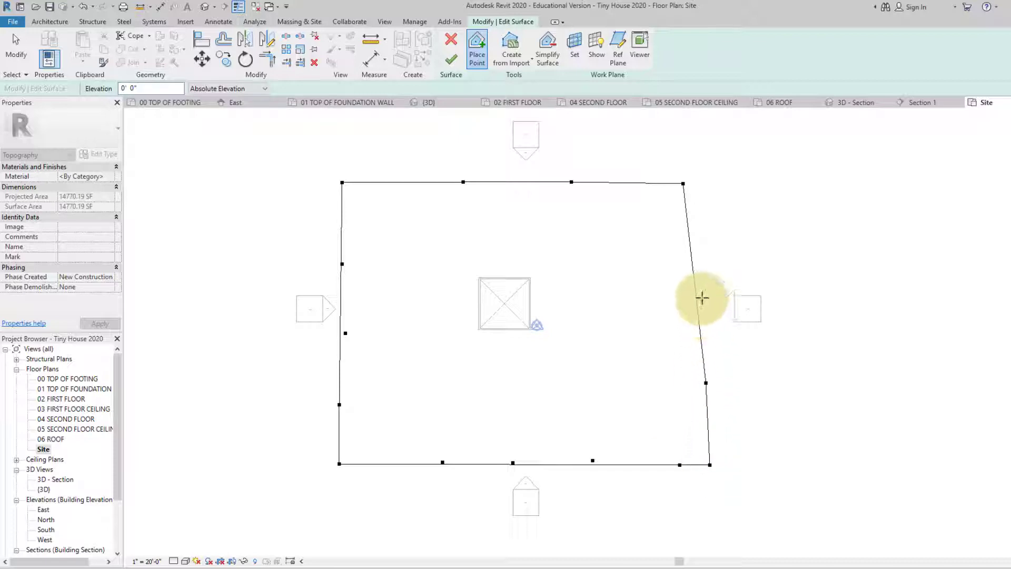
pyautogui.click(702, 298)
pyautogui.click(696, 182)
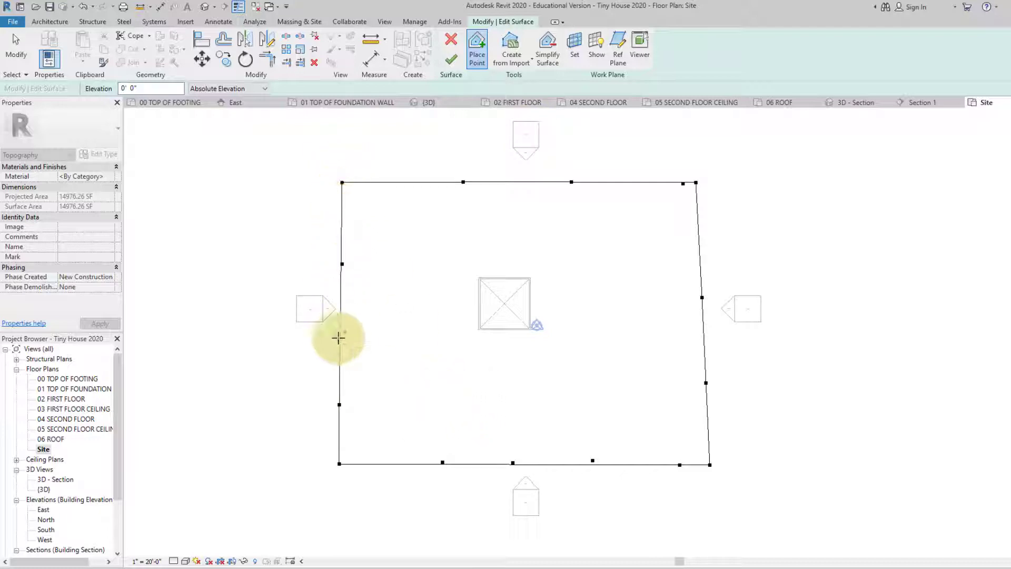
# - Raise the three boundary points around the site's northwest corner to elevation 10', and reduce them to 2'
pyautogui.click(345, 333)
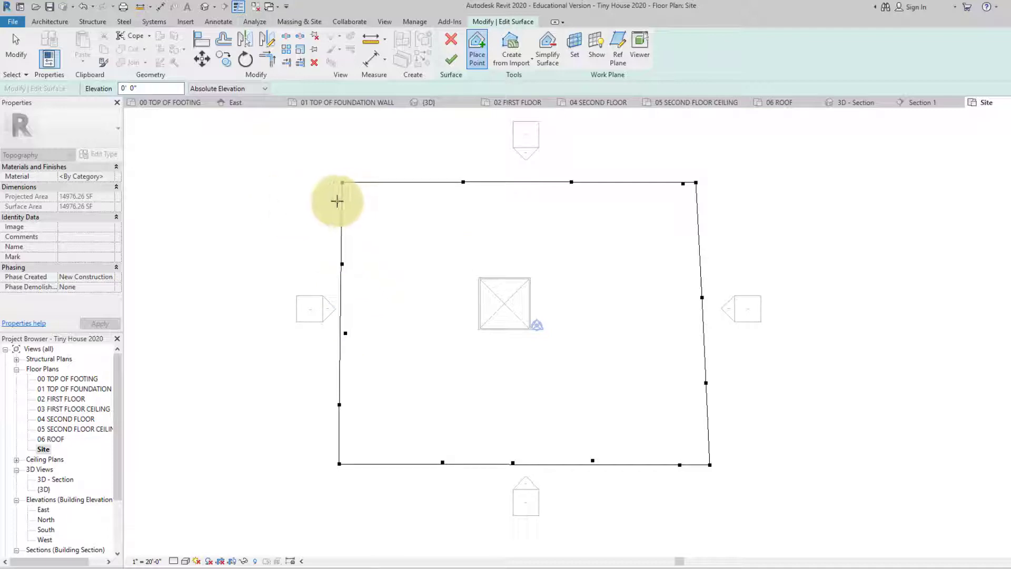
pyautogui.press('Escape')
pyautogui.click(342, 182)
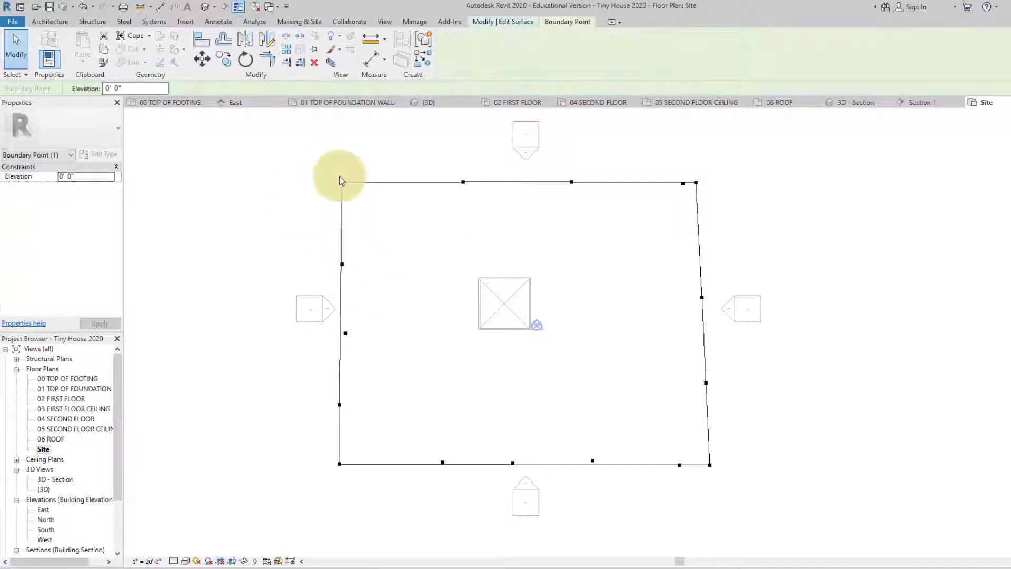
pyautogui.moveTo(328, 166); pyautogui.dragTo(494, 269)
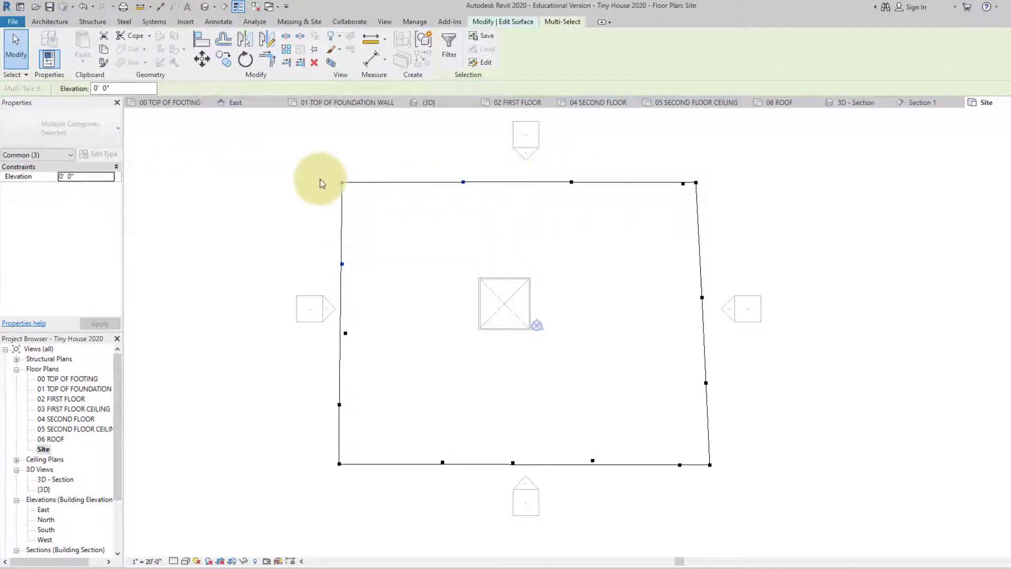
pyautogui.moveTo(112, 87); pyautogui.dragTo(52, 91)
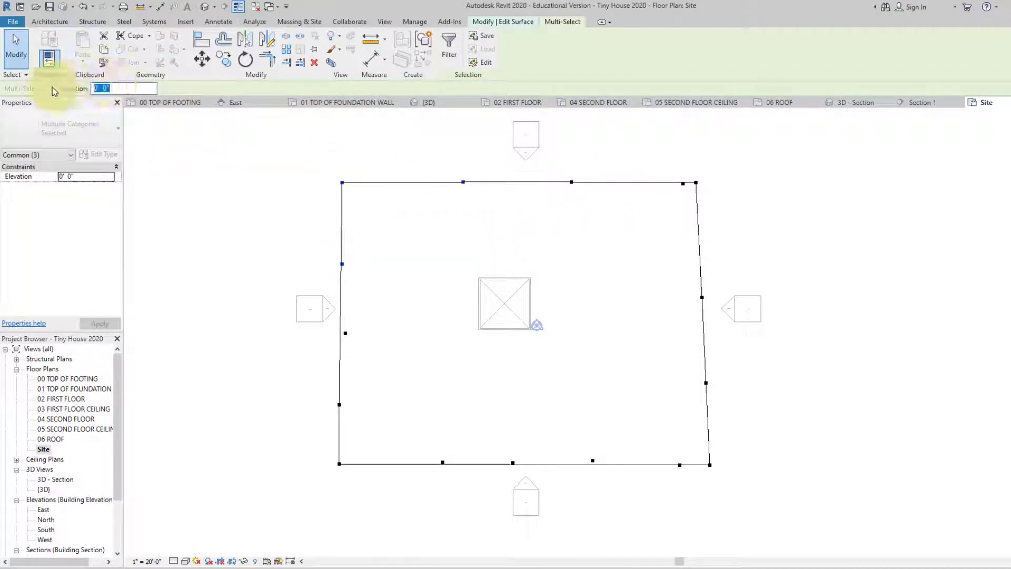
pyautogui.write("10'")
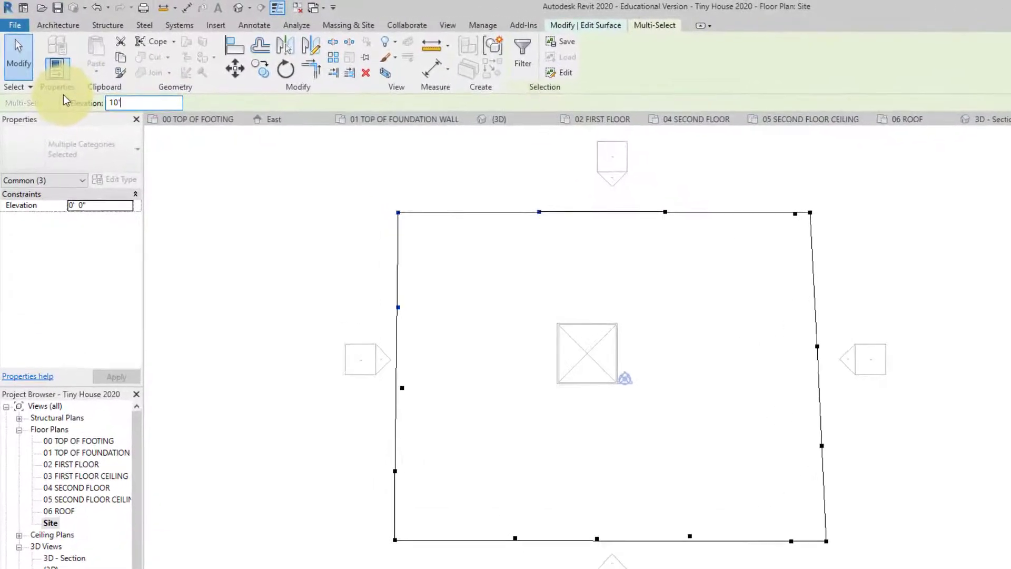
pyautogui.press('Return')
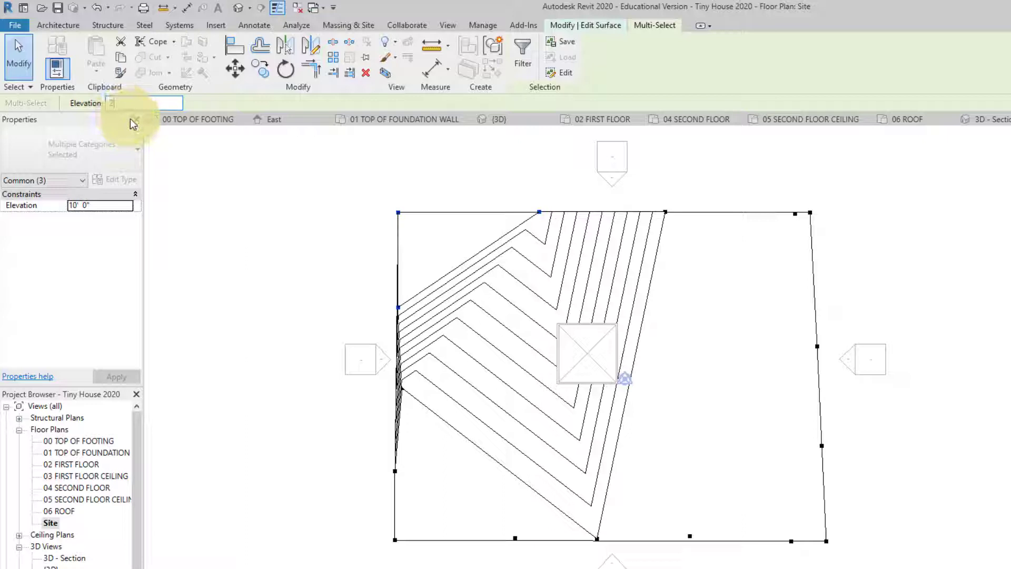
pyautogui.press('Return')
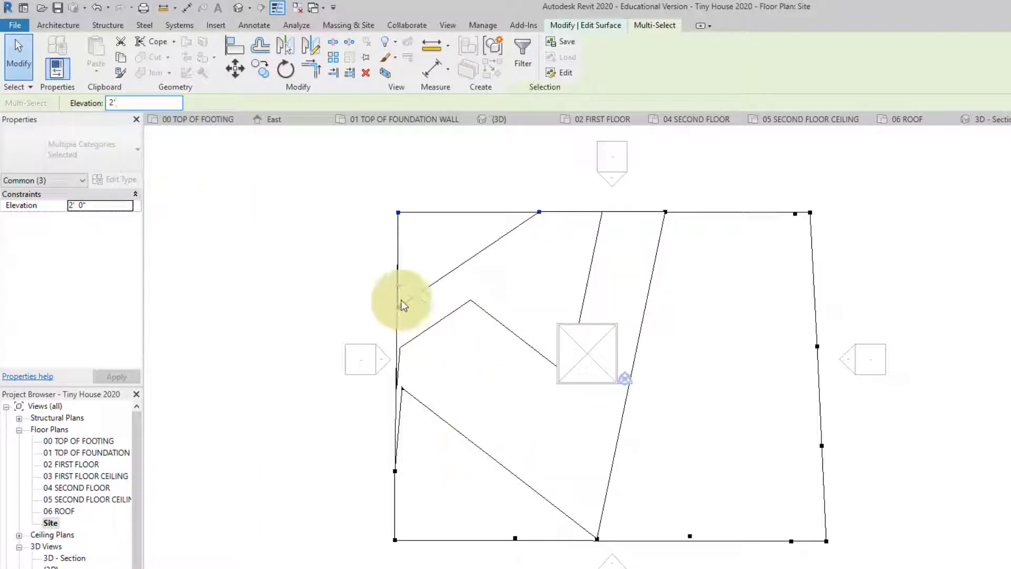
pyautogui.click(358, 233)
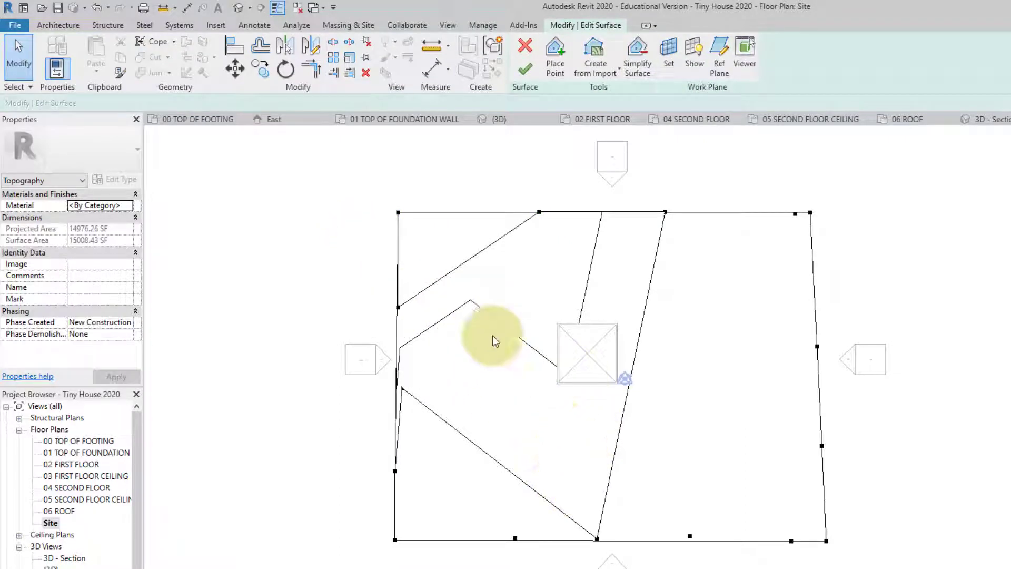
# - Place a diagonal row of points at elevation 1' 6" from the west edge to the north edge, northwest of the house
pyautogui.click(555, 62)
pyautogui.moveTo(169, 103); pyautogui.dragTo(47, 102)
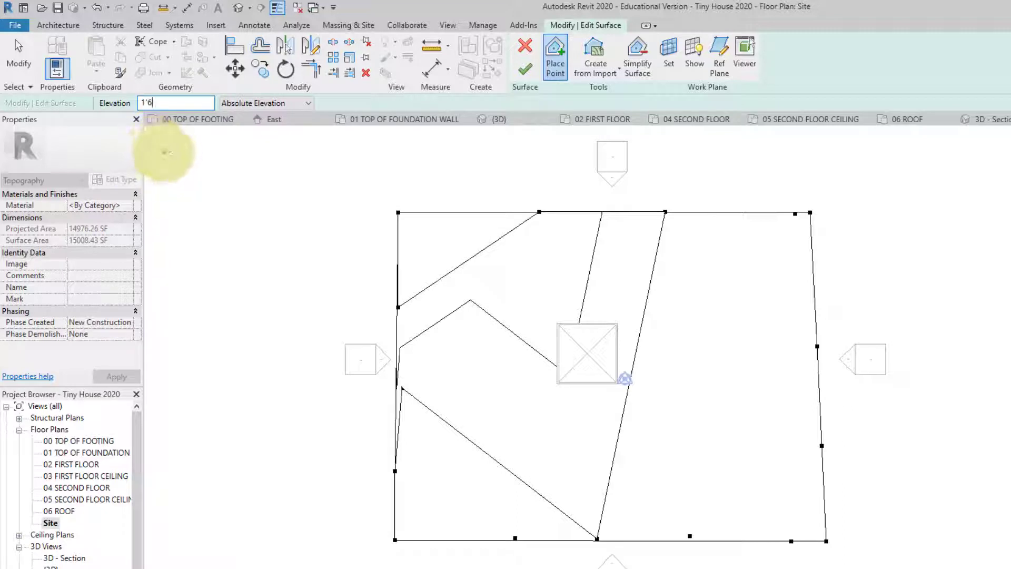
pyautogui.click(409, 338)
pyautogui.click(422, 330)
pyautogui.click(441, 318)
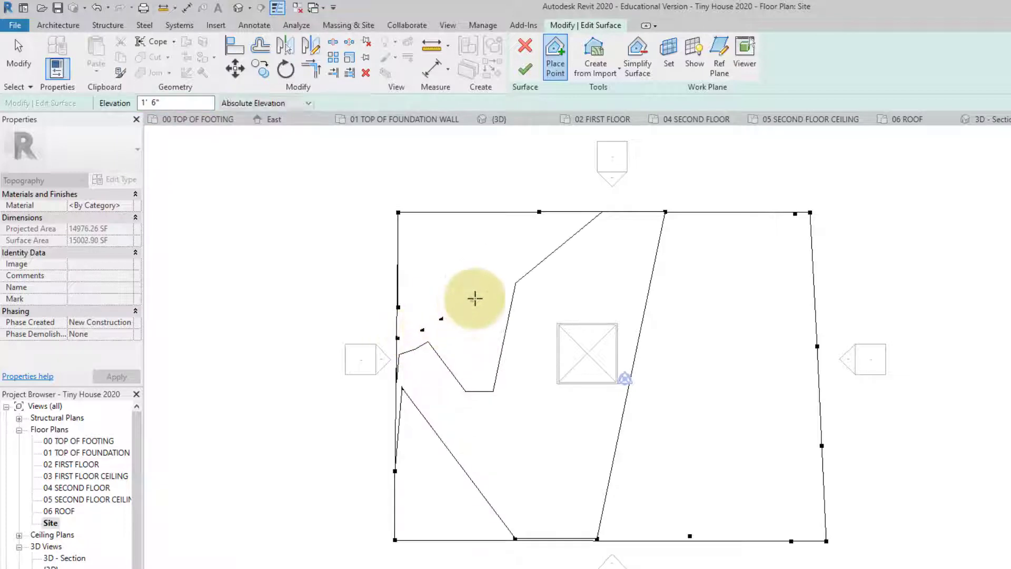
pyautogui.click(474, 298)
pyautogui.click(501, 280)
pyautogui.click(522, 262)
pyautogui.click(547, 255)
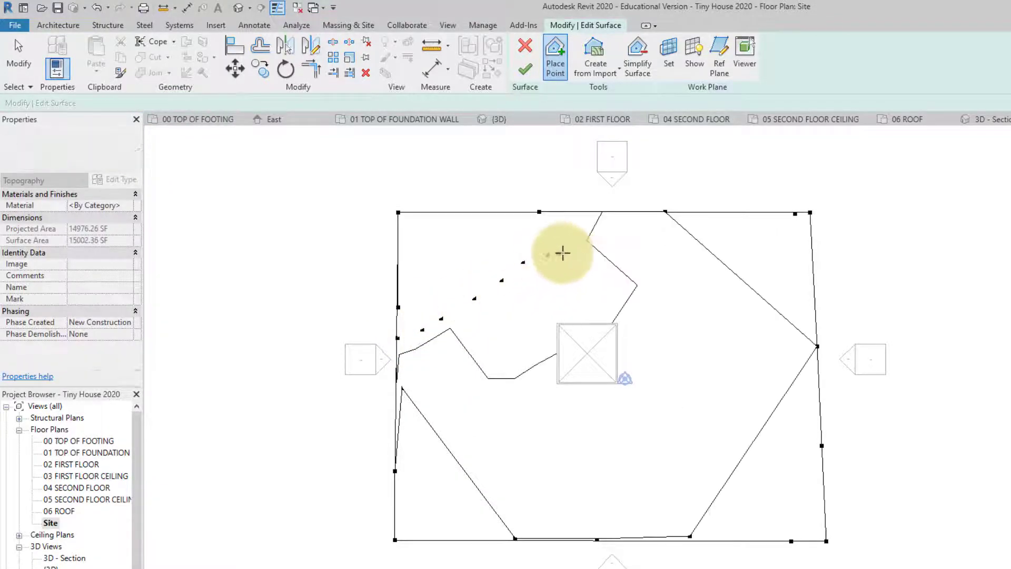
pyautogui.click(573, 248)
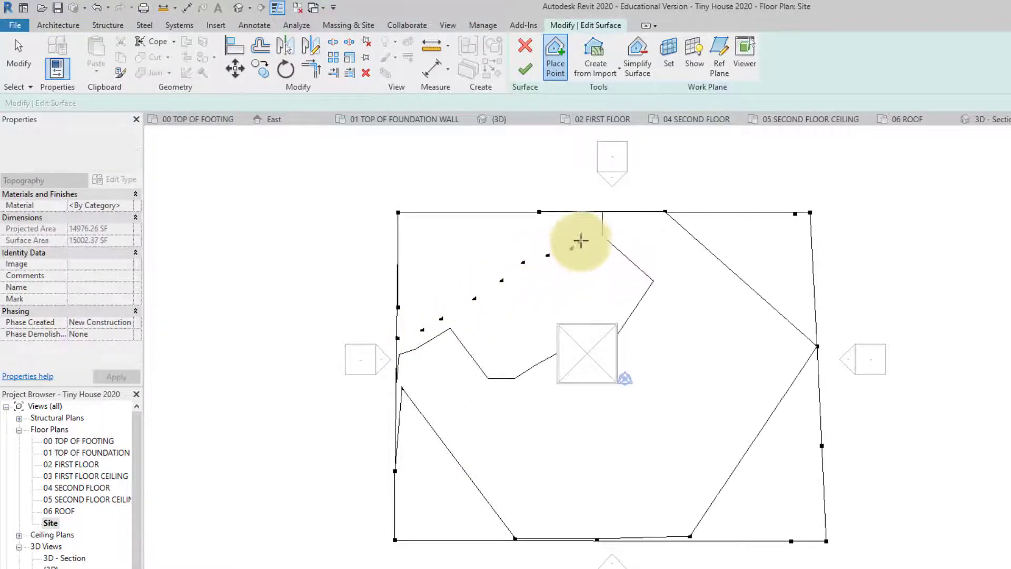
pyautogui.click(591, 211)
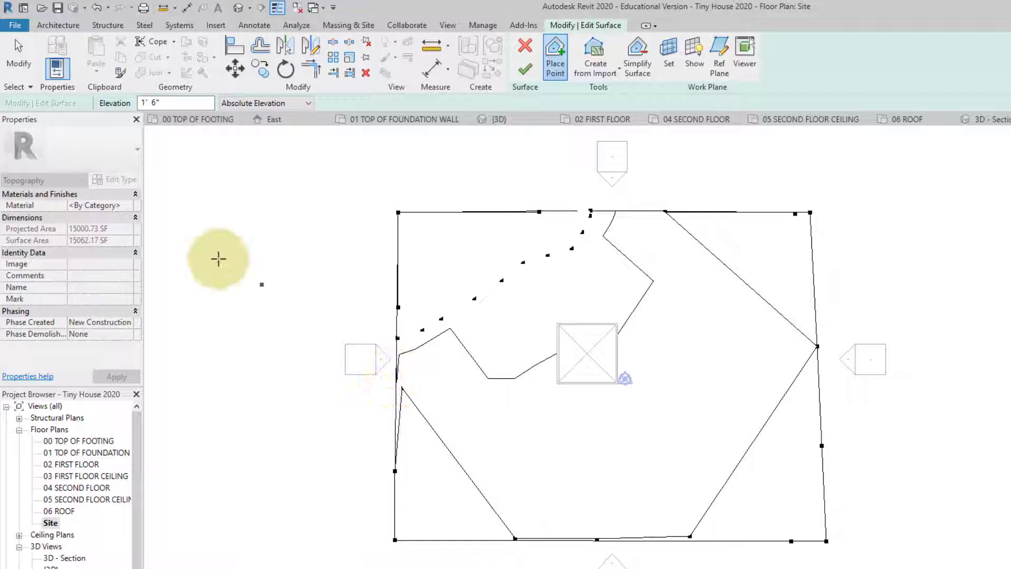
# - Place a second curved row of points at elevation 1' 0" from the west edge toward the north edge, closer to the house
pyautogui.moveTo(165, 103); pyautogui.dragTo(90, 103)
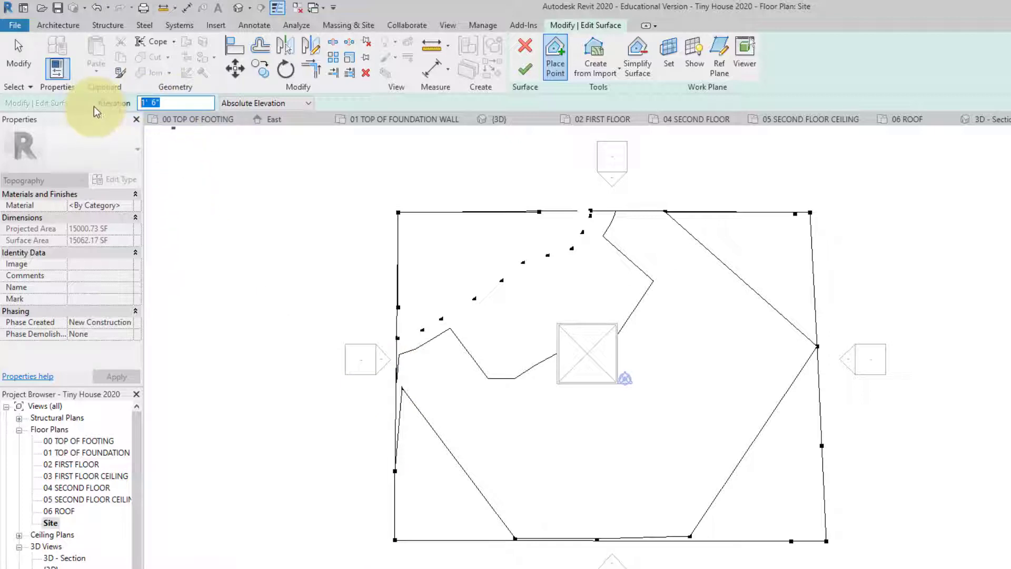
pyautogui.write("1'")
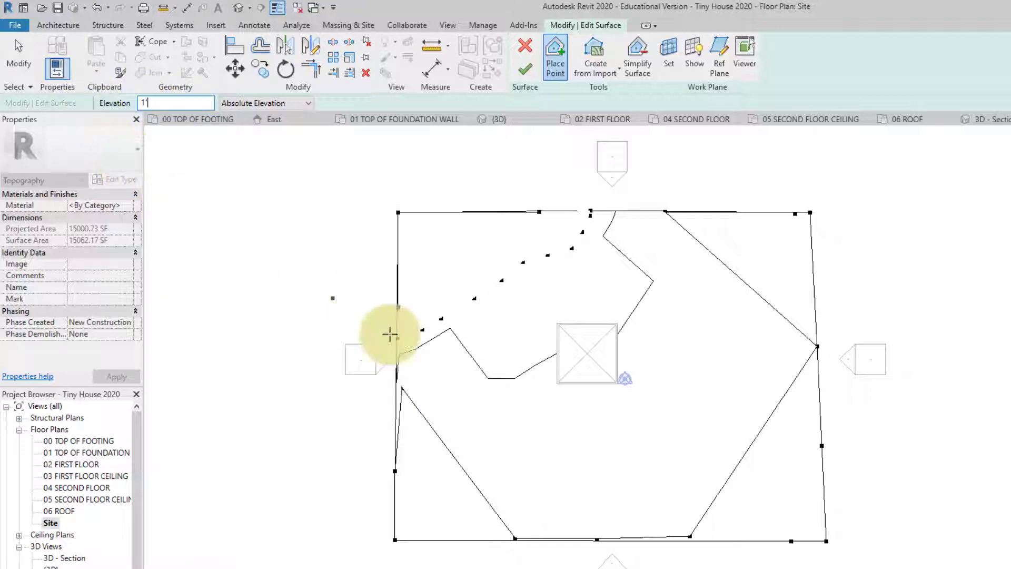
pyautogui.click(395, 374)
pyautogui.click(412, 367)
pyautogui.click(432, 352)
pyautogui.click(448, 342)
pyautogui.click(459, 339)
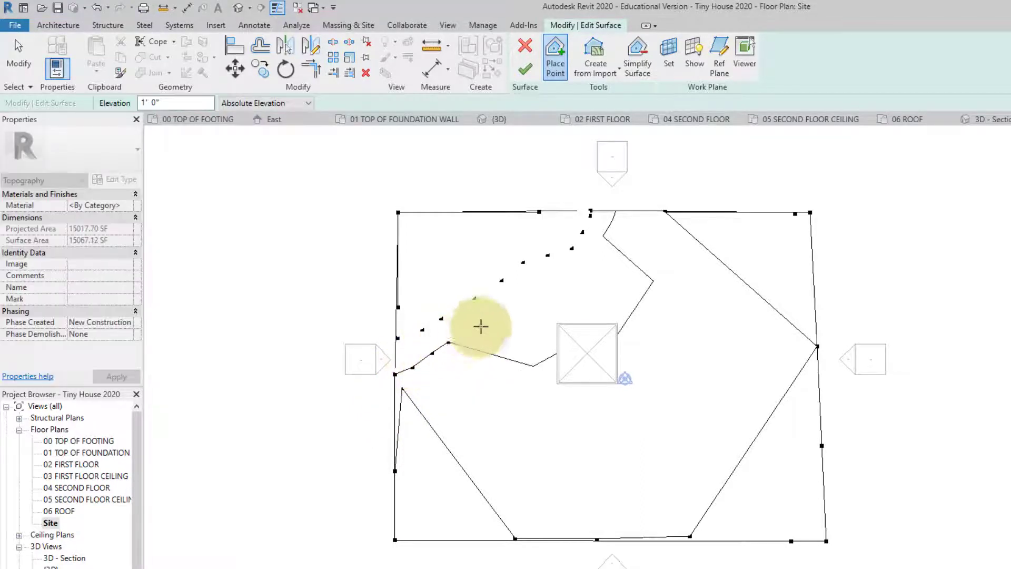
pyautogui.moveTo(480, 326); pyautogui.dragTo(620, 227)
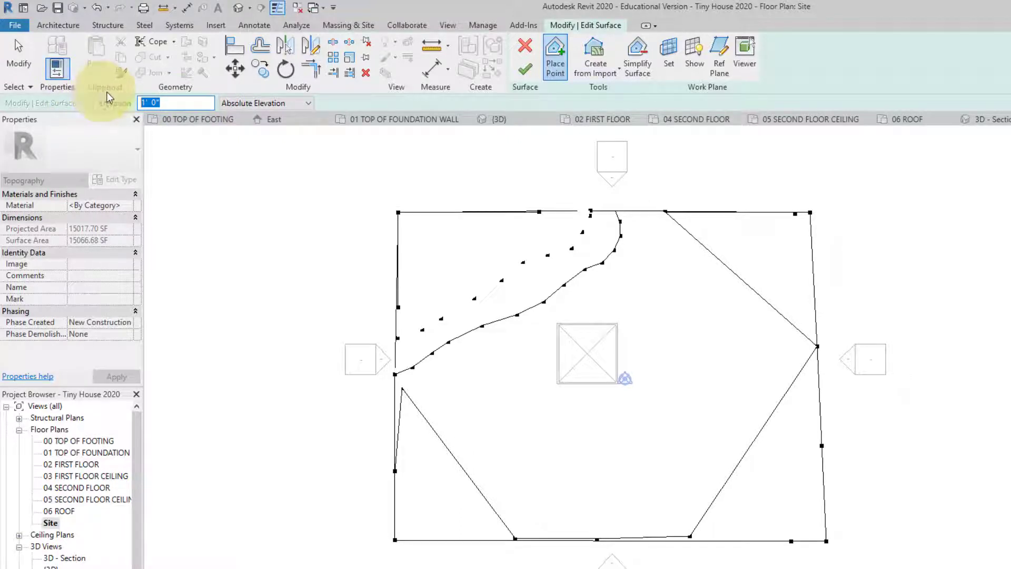
# - Place a third curved row of points at elevation 0' 6" from the west edge past the house's northwest side to the north edge, and finish the surface
pyautogui.write('6')
pyautogui.press('Return')
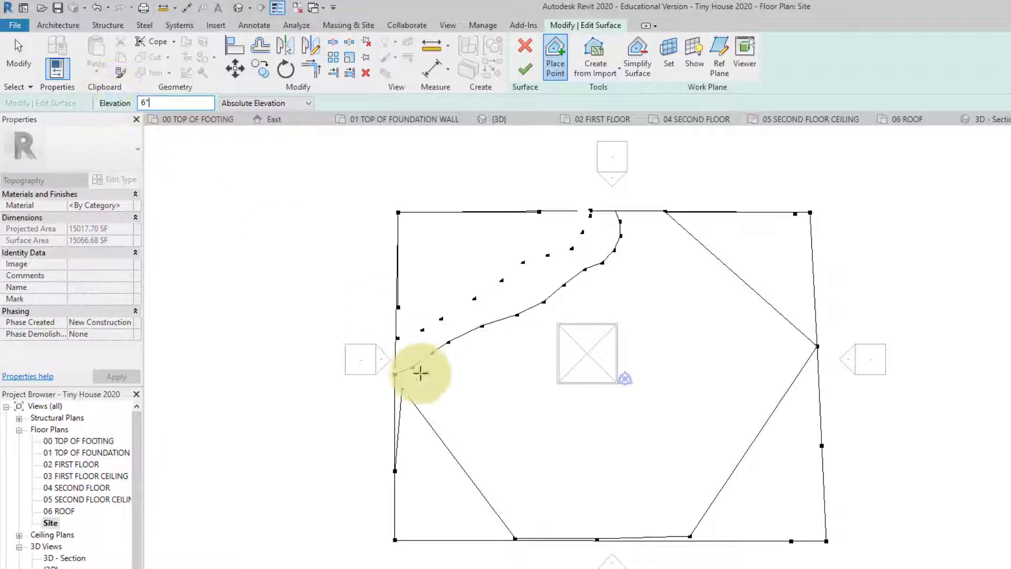
pyautogui.click(396, 417)
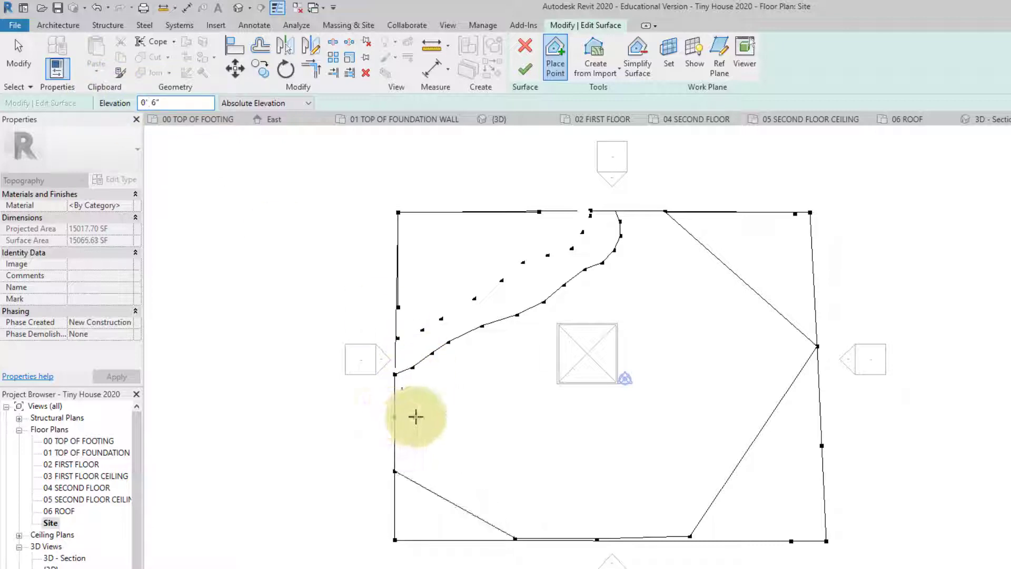
pyautogui.click(415, 416)
pyautogui.click(439, 404)
pyautogui.click(458, 391)
pyautogui.click(477, 366)
pyautogui.click(487, 358)
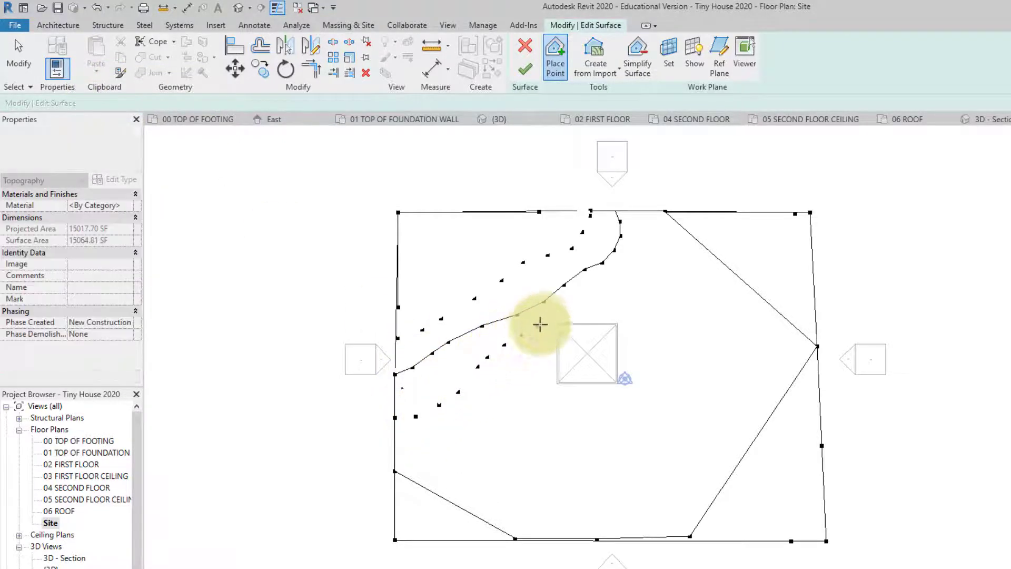
pyautogui.click(540, 323)
pyautogui.click(557, 312)
pyautogui.click(579, 298)
pyautogui.click(604, 295)
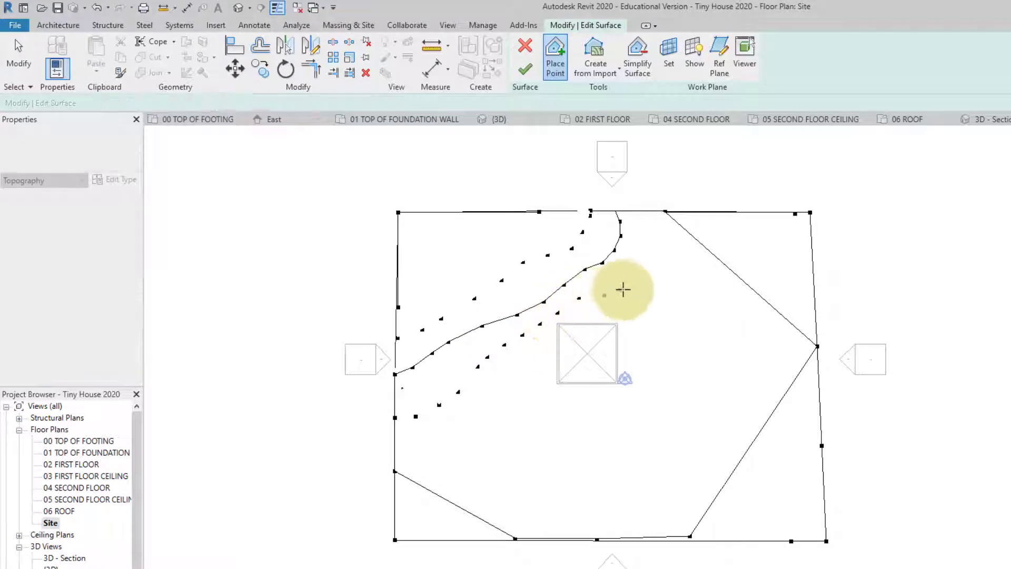
pyautogui.click(621, 290)
pyautogui.click(634, 277)
pyautogui.click(649, 260)
pyautogui.click(651, 243)
pyautogui.click(651, 228)
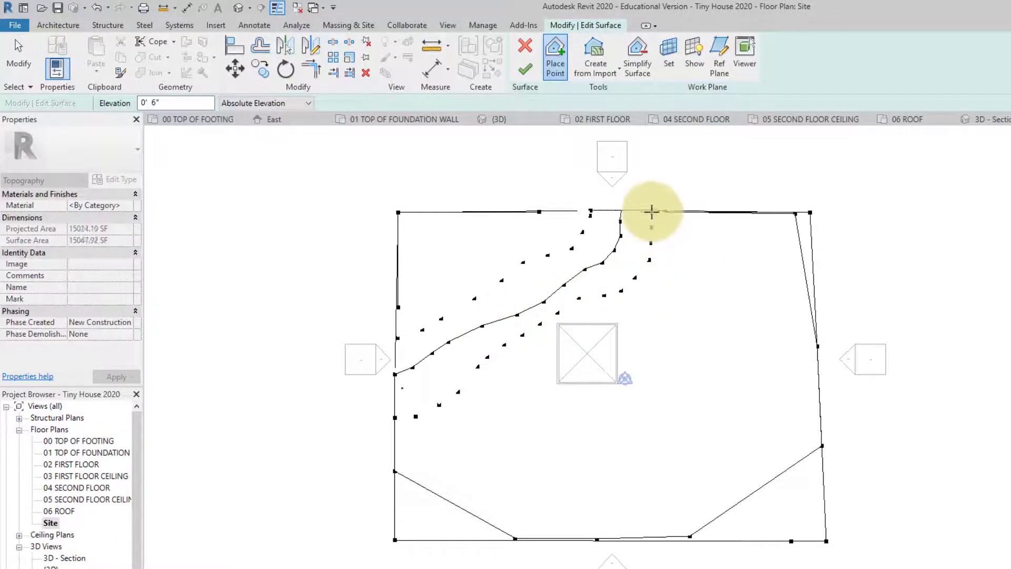
pyautogui.click(651, 212)
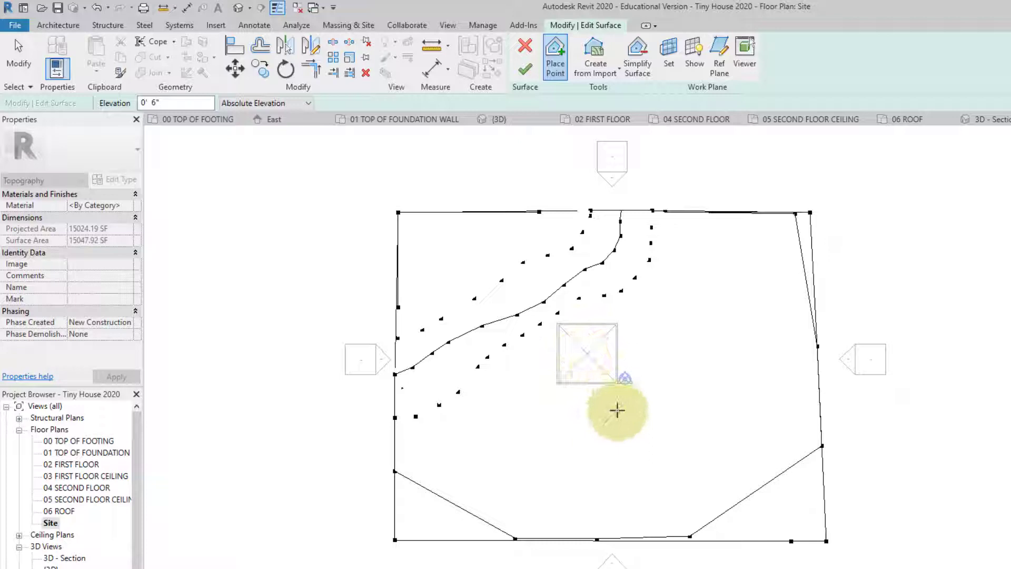
pyautogui.click(537, 133)
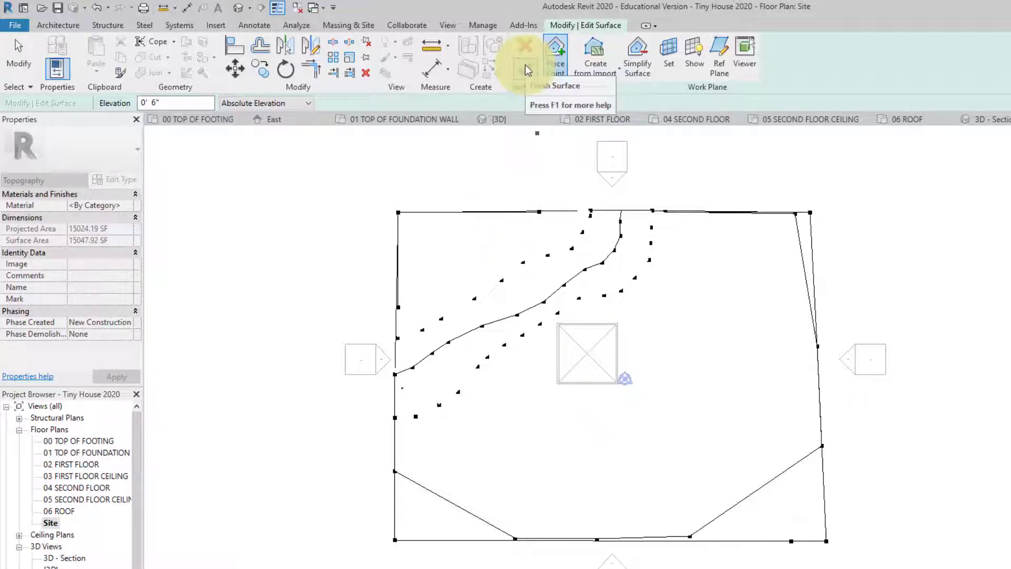
pyautogui.click(526, 66)
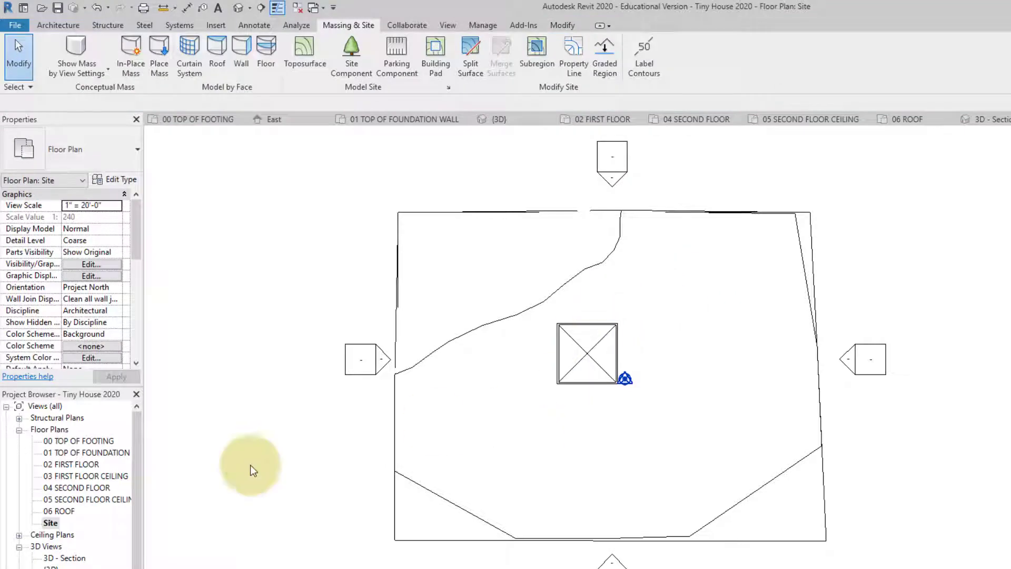
# - Examine the sloping toposurface around the house in the default 3D view, from side-on and from above
pyautogui.doubleClick(50, 567)
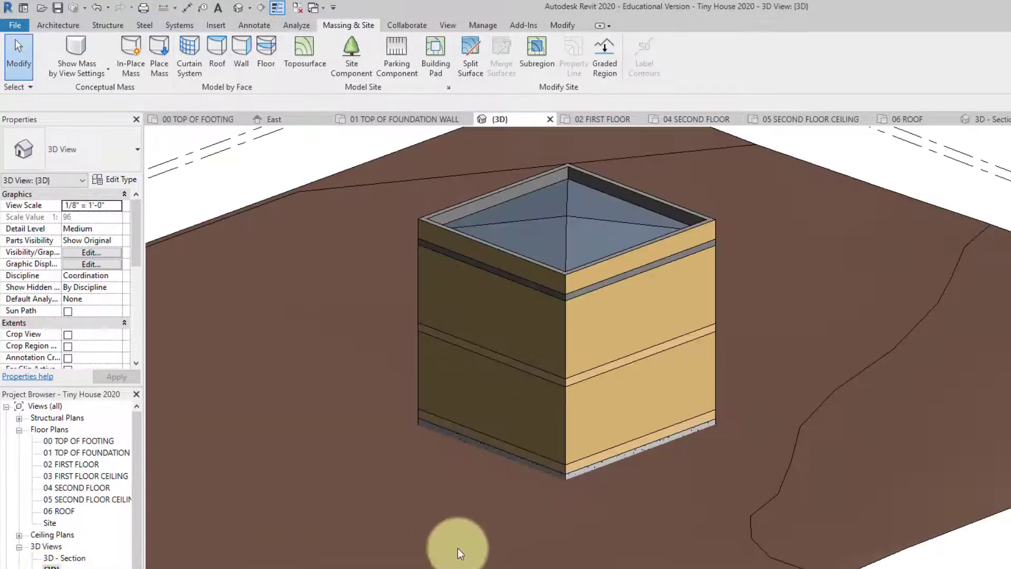
pyautogui.scroll(-5, 530, 482)
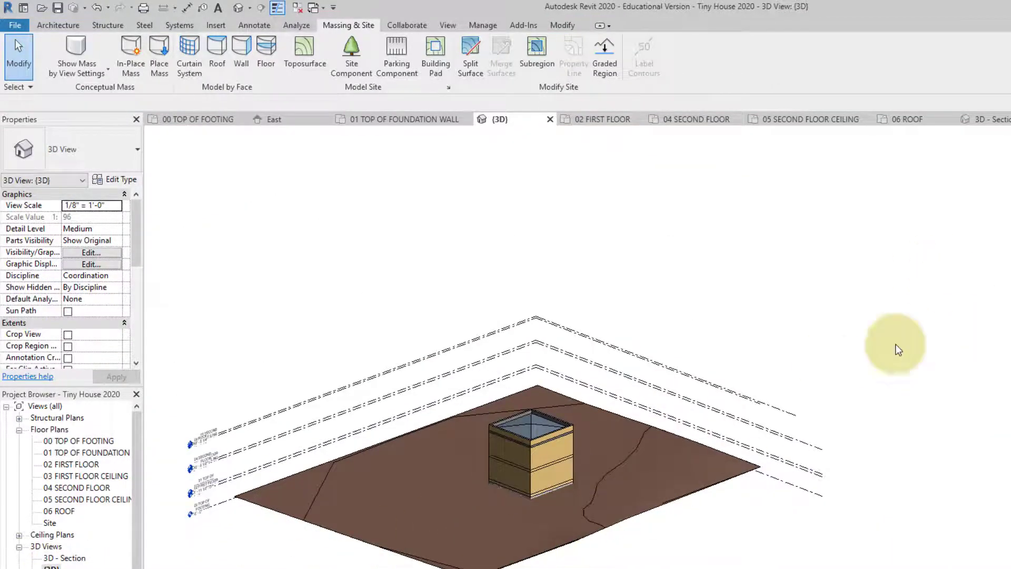
pyautogui.scroll(3, 675, 497)
pyautogui.click(834, 451)
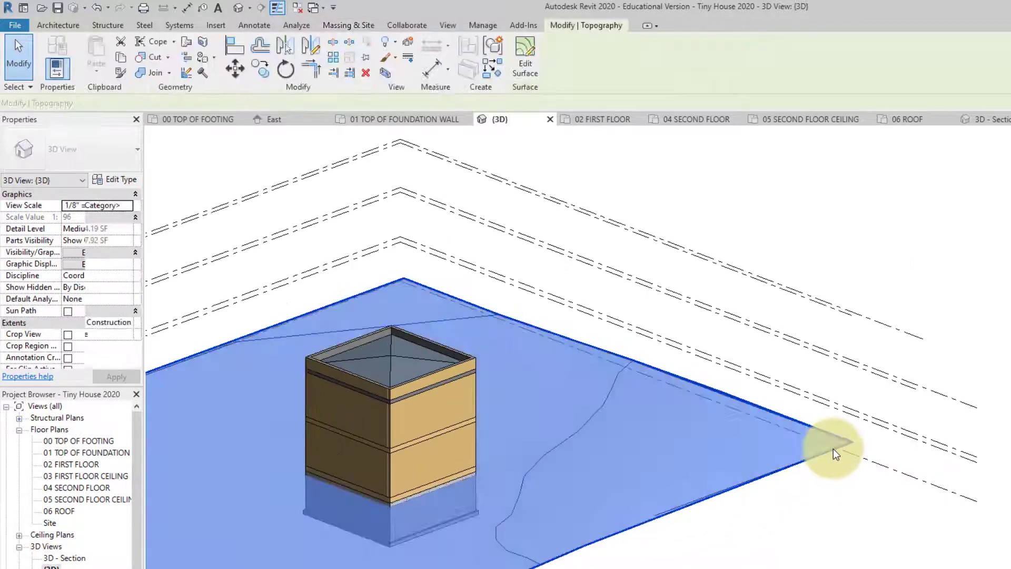
pyautogui.moveTo(706, 533); pyautogui.dragTo(777, 466, button='middle')
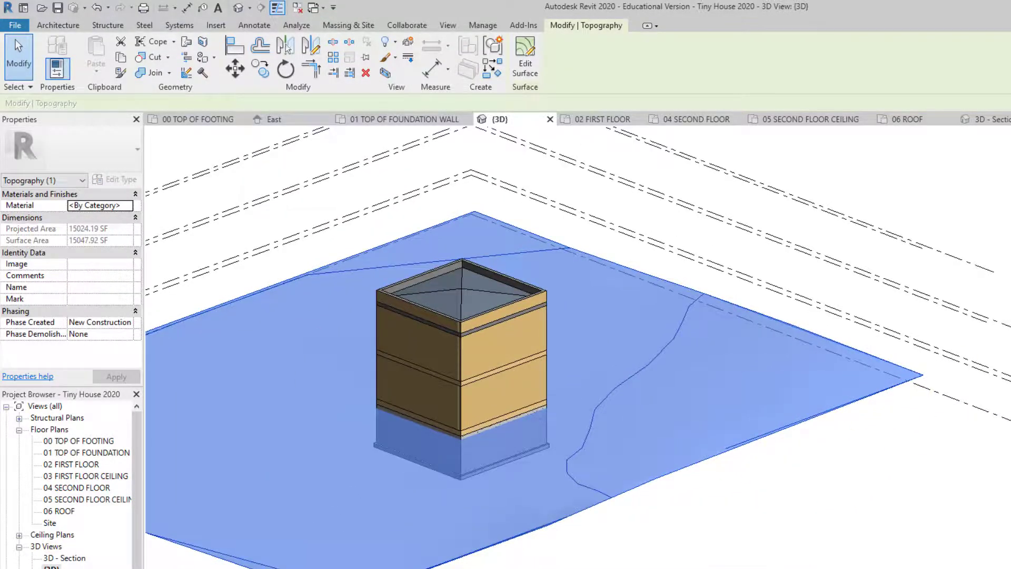
pyautogui.keyDown('shift'); pyautogui.moveTo(579, 316); pyautogui.dragTo(750, 352, button='middle'); pyautogui.keyUp('shift')
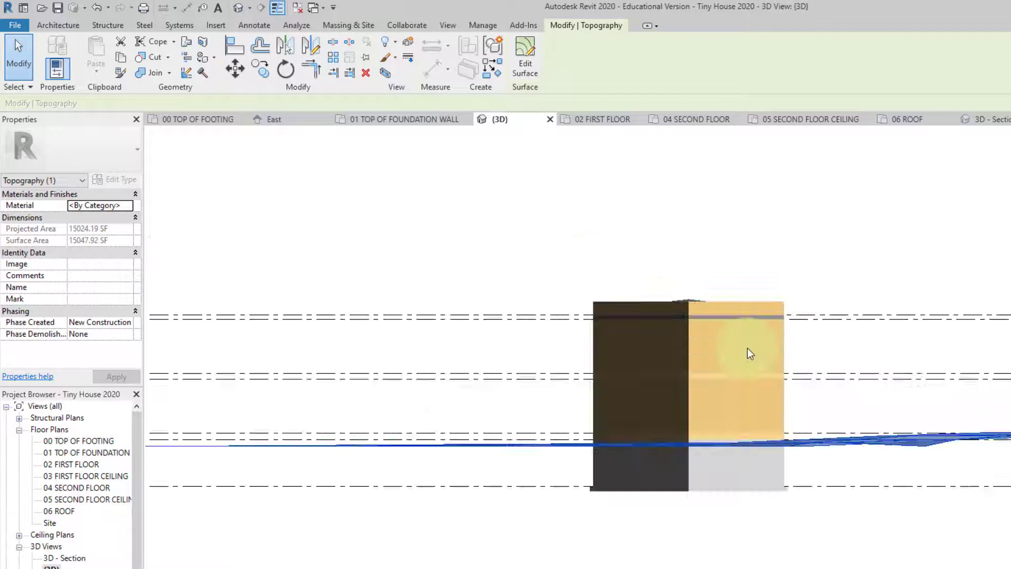
pyautogui.click(461, 446)
pyautogui.click(459, 444)
pyautogui.click(343, 447)
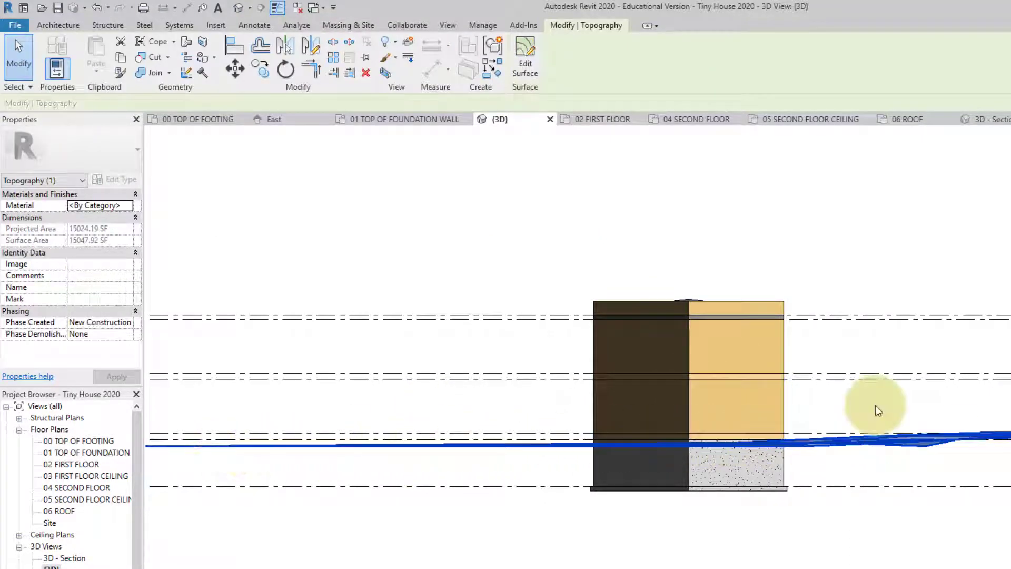
pyautogui.moveTo(158, 198)
pyautogui.keyDown('shift'); pyautogui.mouseDown(button='middle')
pyautogui.moveTo(260, 203)
pyautogui.moveTo(332, 221)
pyautogui.mouseUp(button='middle'); pyautogui.keyUp('shift')
pyautogui.moveTo(766, 491); pyautogui.dragTo(829, 350, button='middle')
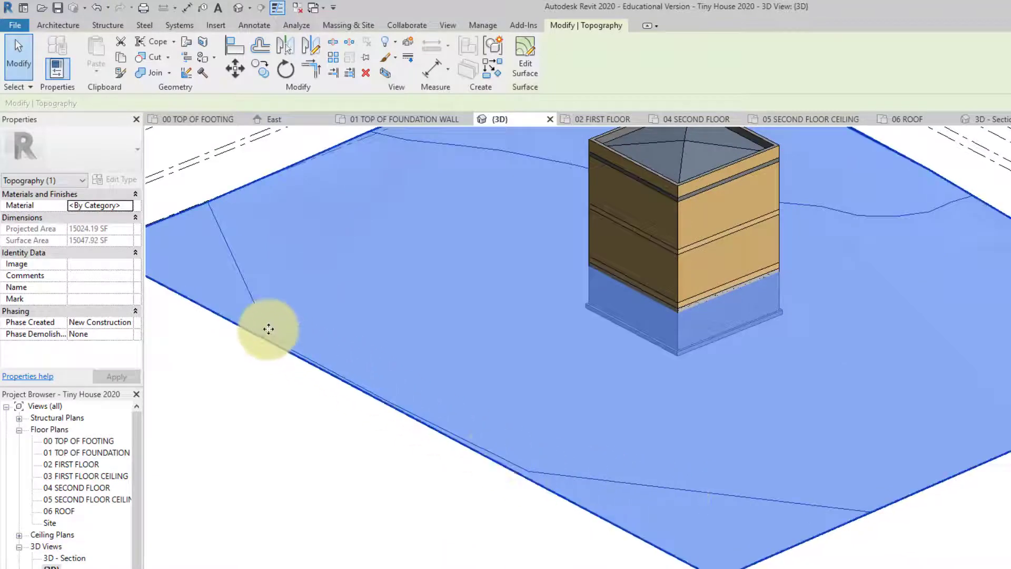
pyautogui.scroll(-2, 414, 353)
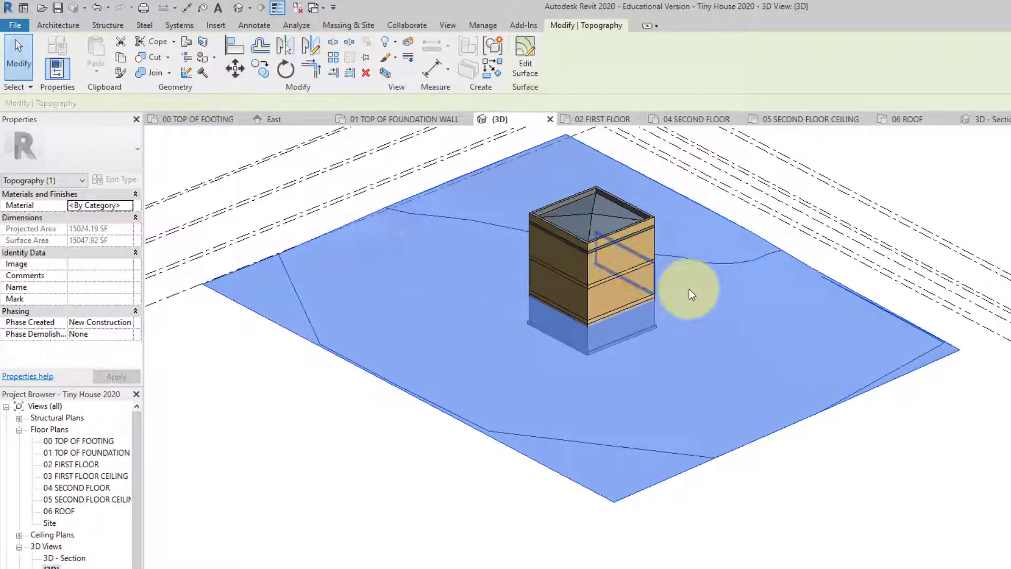
# - Return to the Site floor plan and reopen the toposurface for surface editing
pyautogui.click(51, 522)
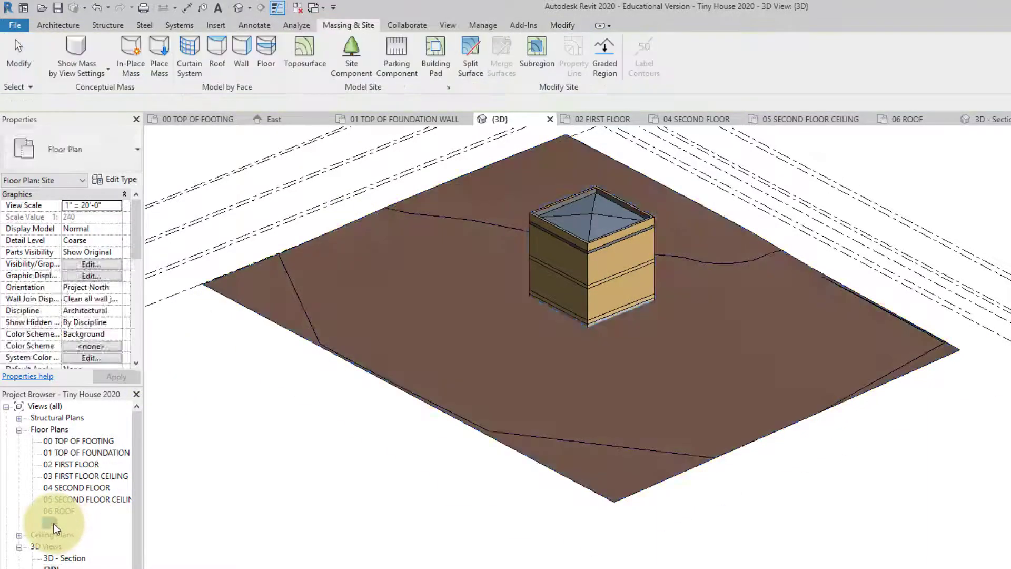
pyautogui.doubleClick(54, 524)
pyautogui.click(388, 477)
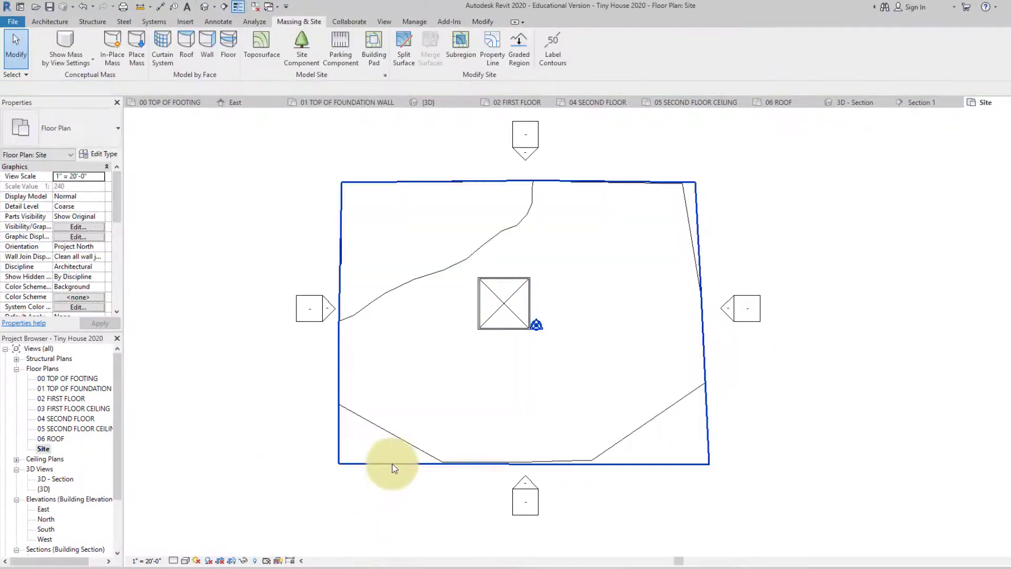
pyautogui.click(392, 465)
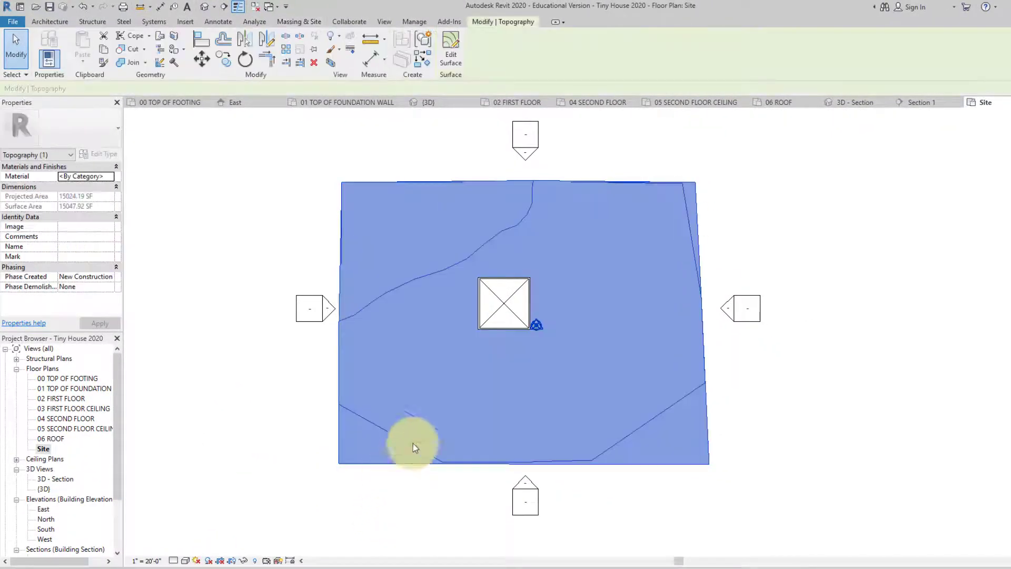
pyautogui.click(450, 60)
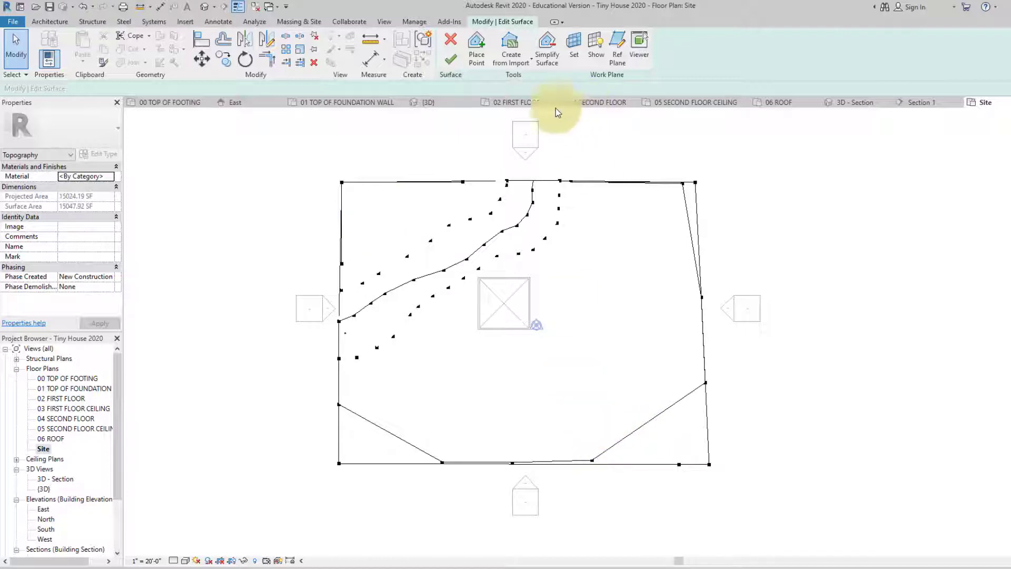
# - Place a row of surface points at elevation 0' 0" from the west edge up toward the house's northwest corner
pyautogui.click(477, 58)
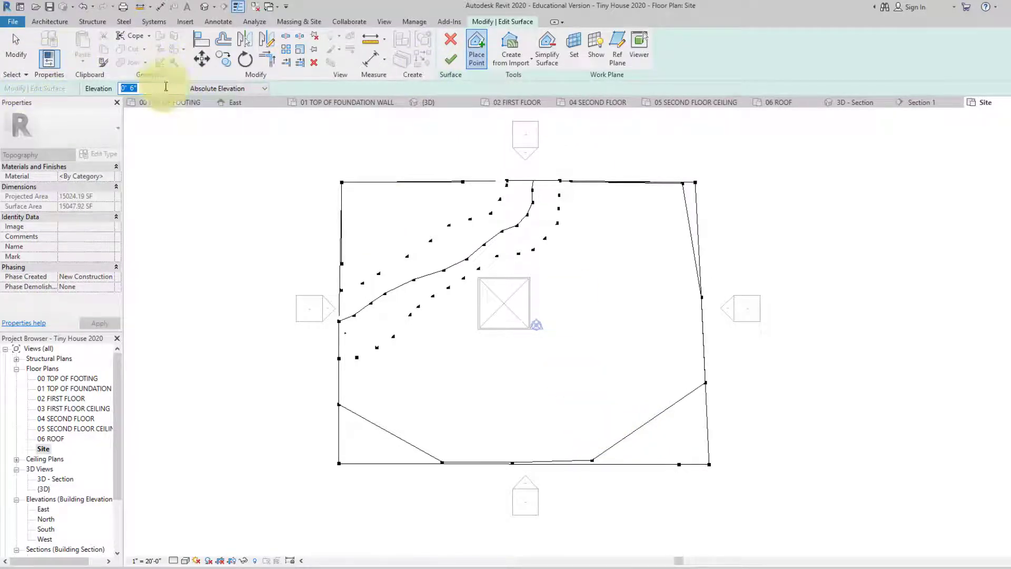
pyautogui.write("0'")
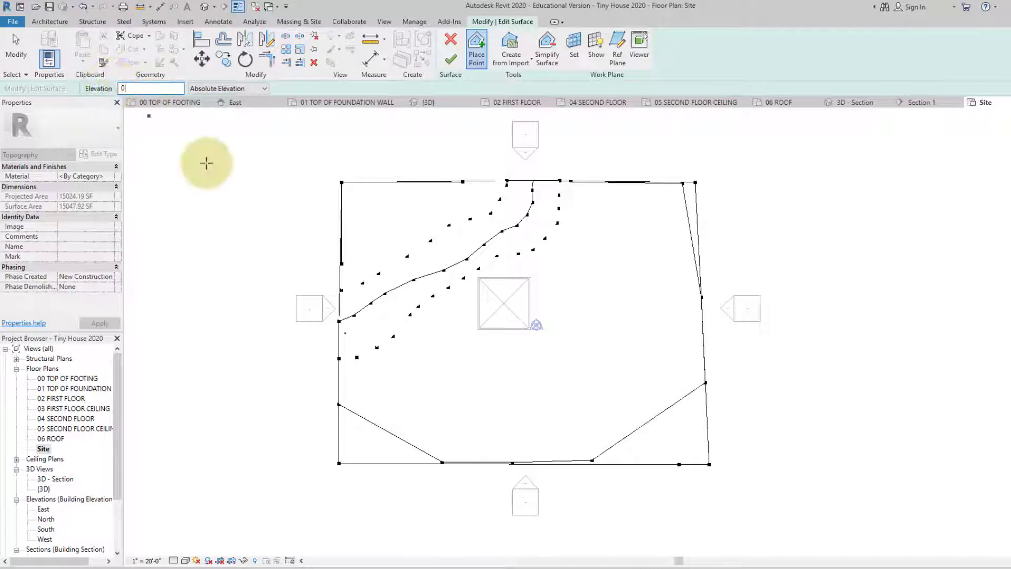
pyautogui.click(336, 378)
pyautogui.click(347, 378)
pyautogui.click(364, 379)
pyautogui.click(378, 375)
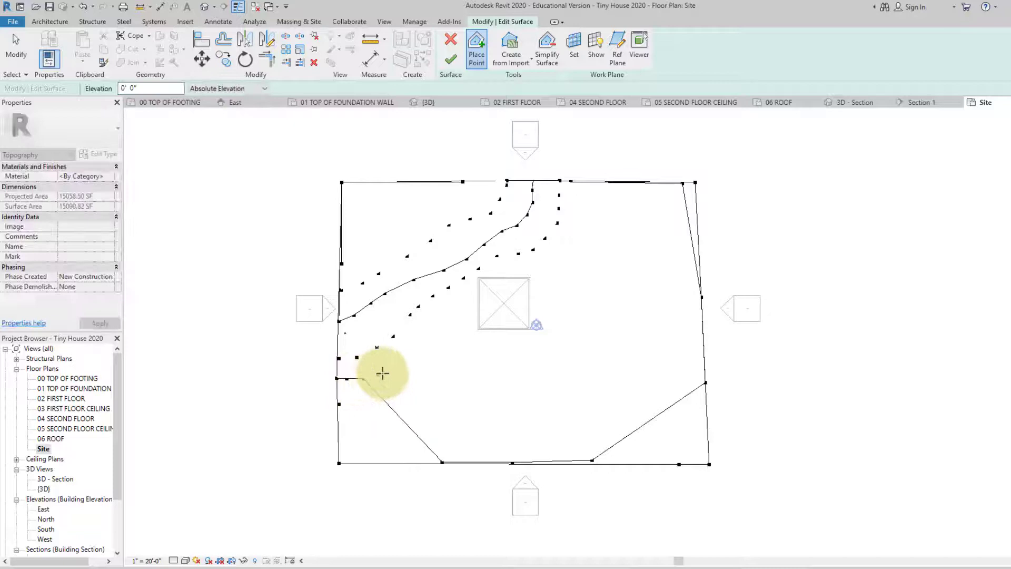
pyautogui.click(393, 370)
pyautogui.click(410, 364)
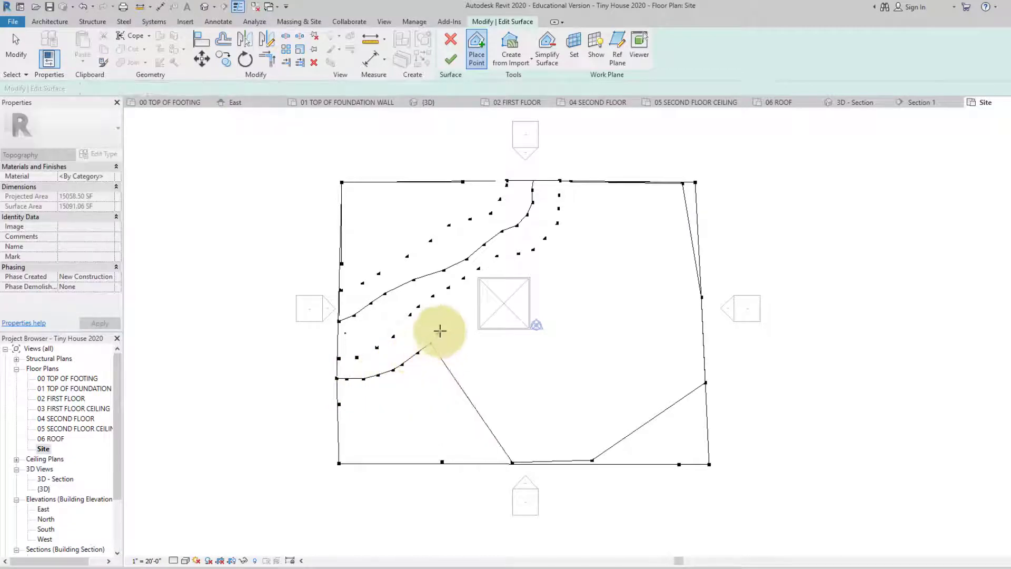
pyautogui.click(459, 305)
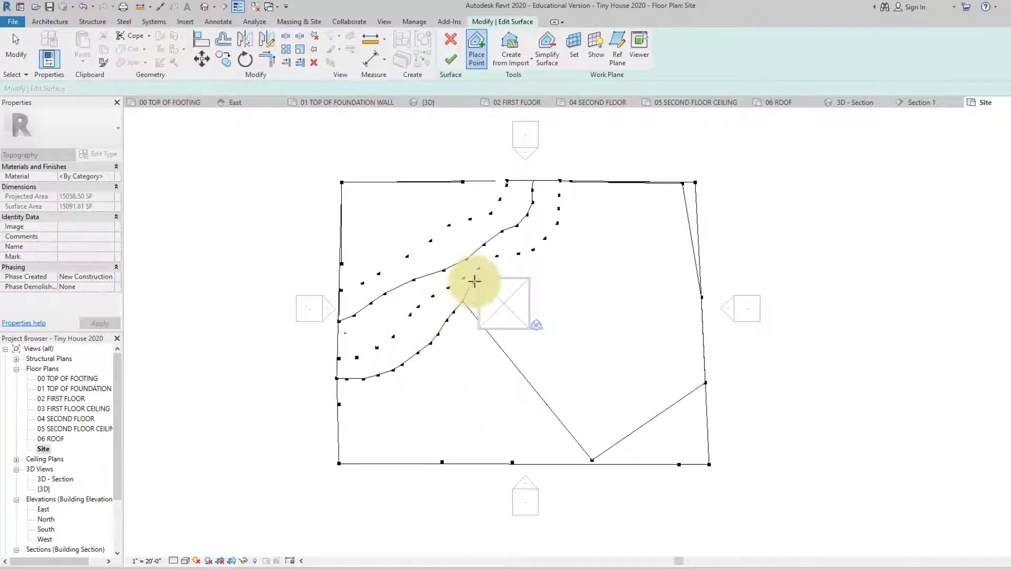
# - Continue the 0' 0" points around the house's northwest corner and along its north side, to just past the northeast corner
pyautogui.scroll(5, 473, 281)
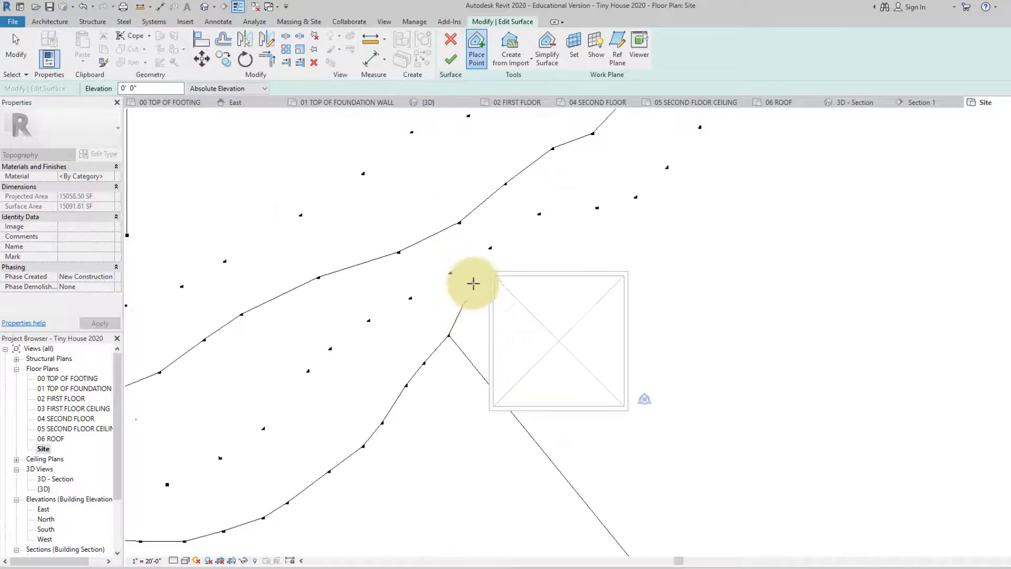
pyautogui.click(481, 272)
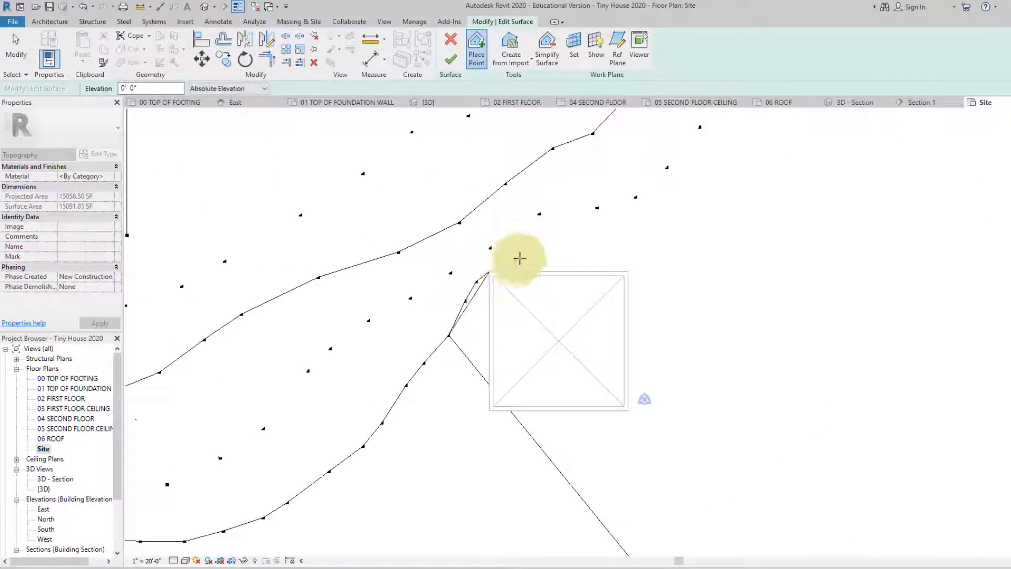
pyautogui.click(550, 252)
pyautogui.moveTo(575, 253); pyautogui.dragTo(443, 260, button='middle')
pyautogui.click(480, 256)
pyautogui.click(505, 252)
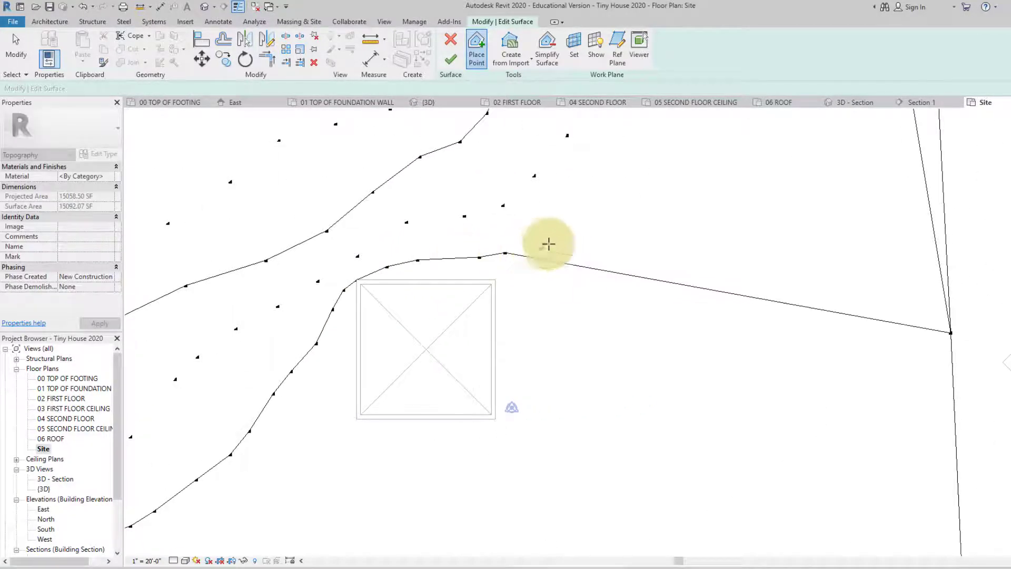
pyautogui.click(559, 236)
# - Curve the row of 0' 0" points northward from northeast of the house and end it on the site's north edge
pyautogui.moveTo(586, 238); pyautogui.dragTo(300, 339, button='middle')
pyautogui.scroll(-3, 303, 330)
pyautogui.click(305, 311)
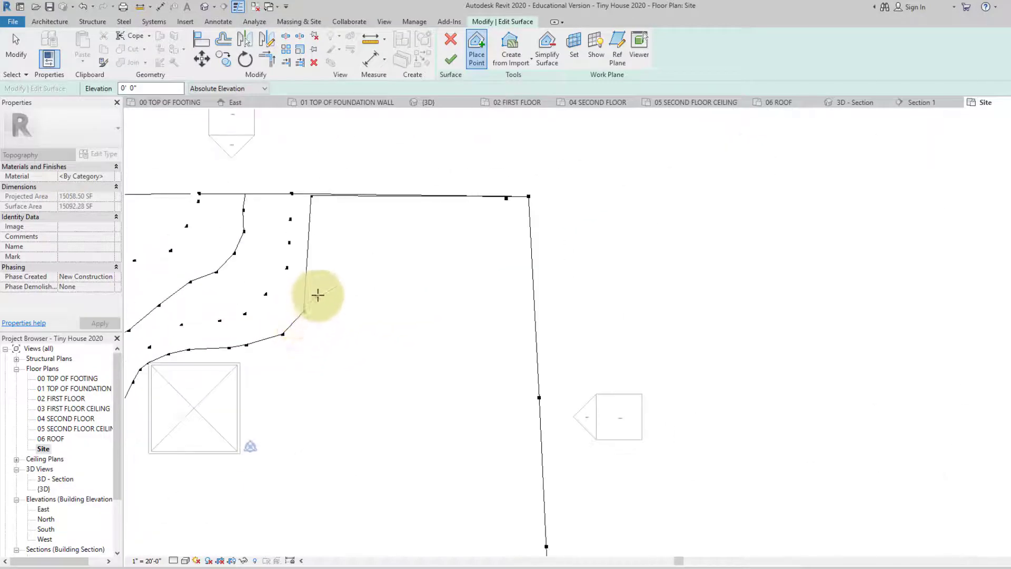
pyautogui.click(318, 294)
pyautogui.click(327, 278)
pyautogui.click(334, 260)
pyautogui.click(334, 239)
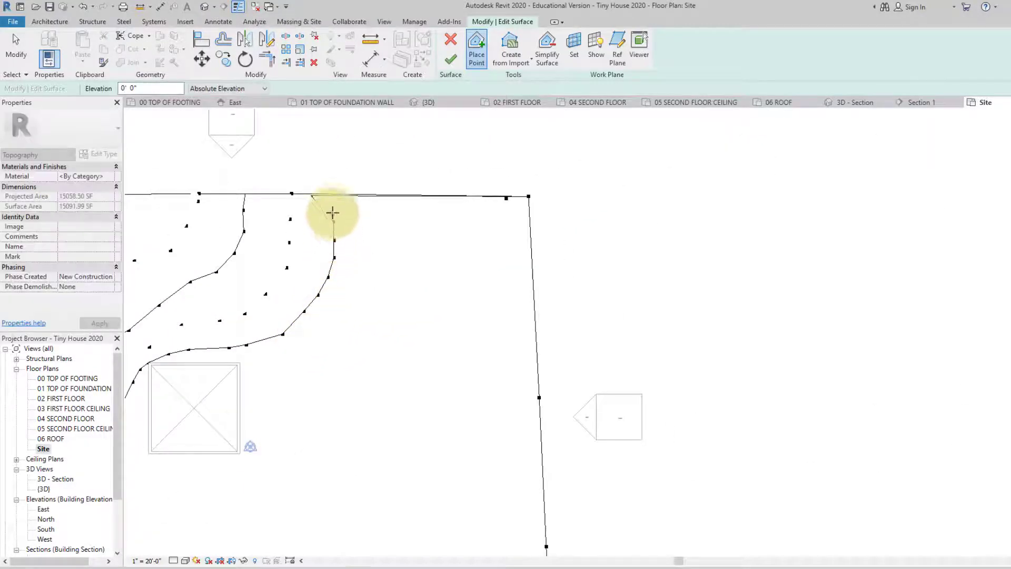
pyautogui.scroll(3, 330, 208)
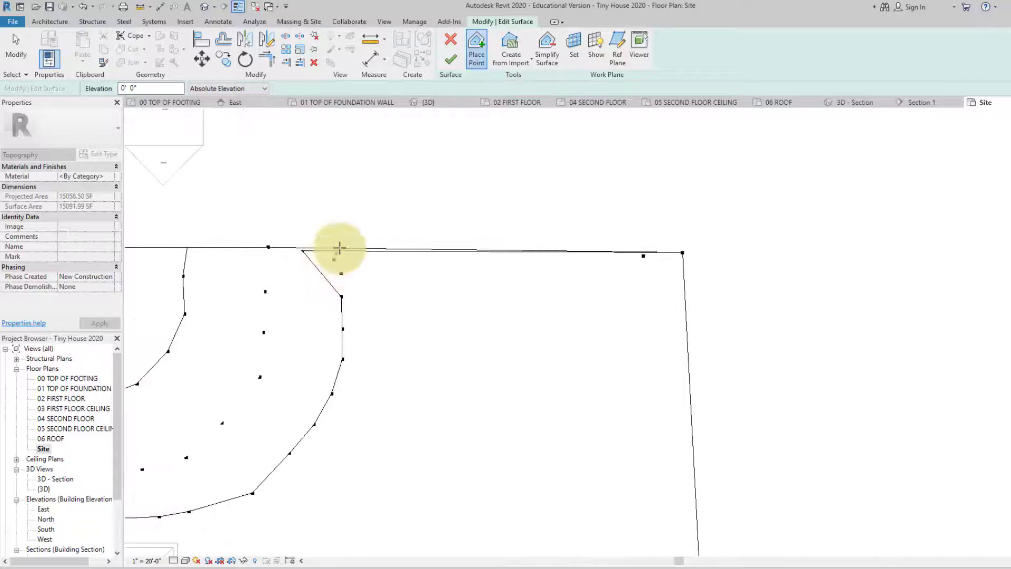
pyautogui.scroll(3, 340, 247)
pyautogui.click(341, 245)
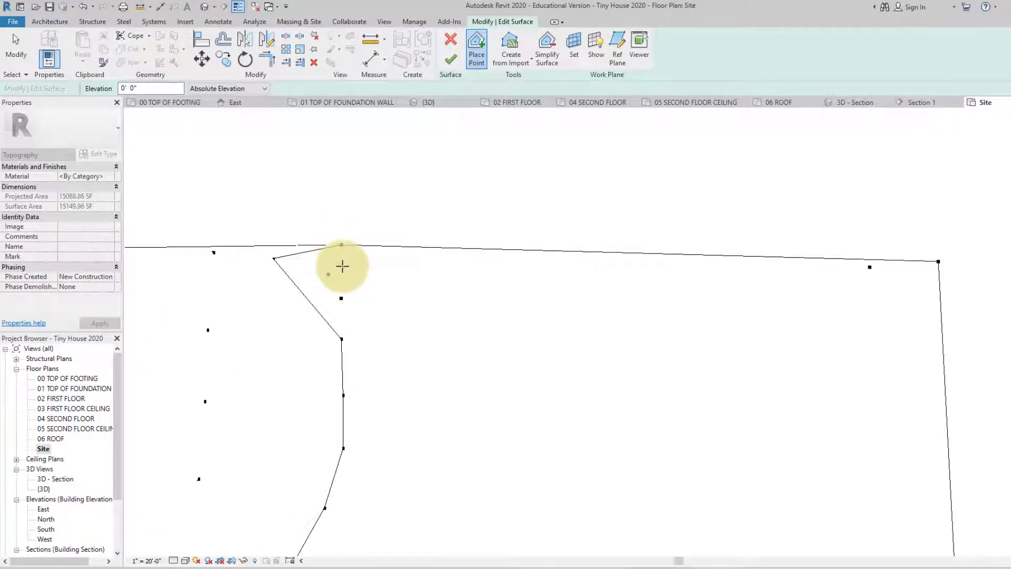
pyautogui.scroll(-6, 353, 263)
pyautogui.scroll(-1, 417, 279)
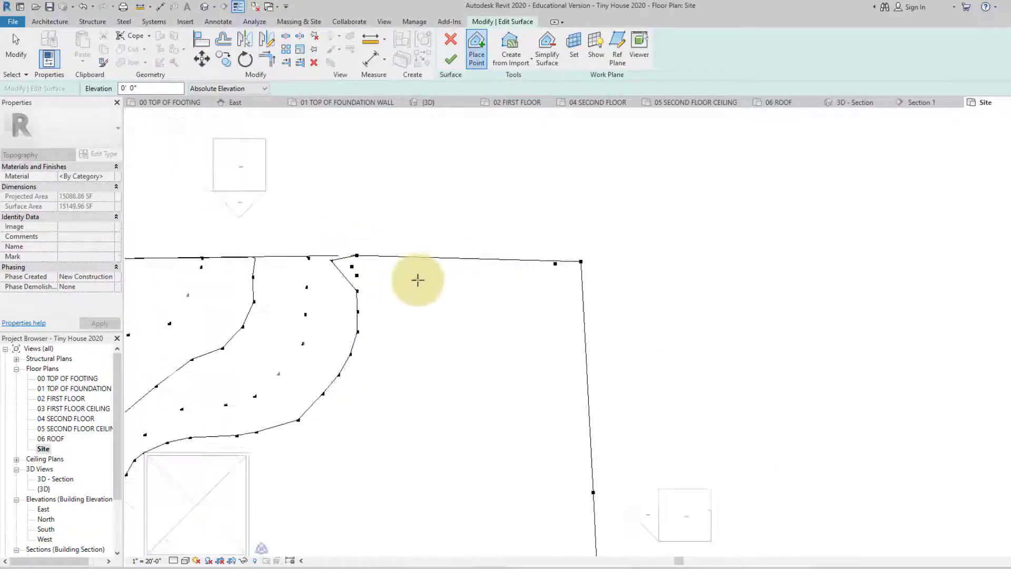
pyautogui.moveTo(253, 295); pyautogui.dragTo(488, 287, button='middle')
pyautogui.scroll(-3, 501, 277)
pyautogui.scroll(4, 519, 262)
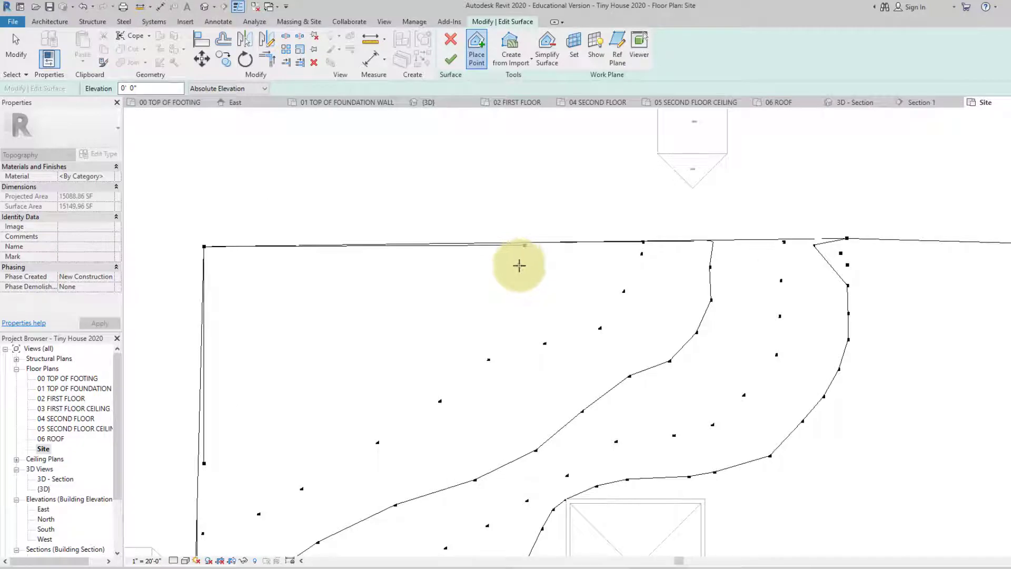
pyautogui.scroll(-2, 535, 269)
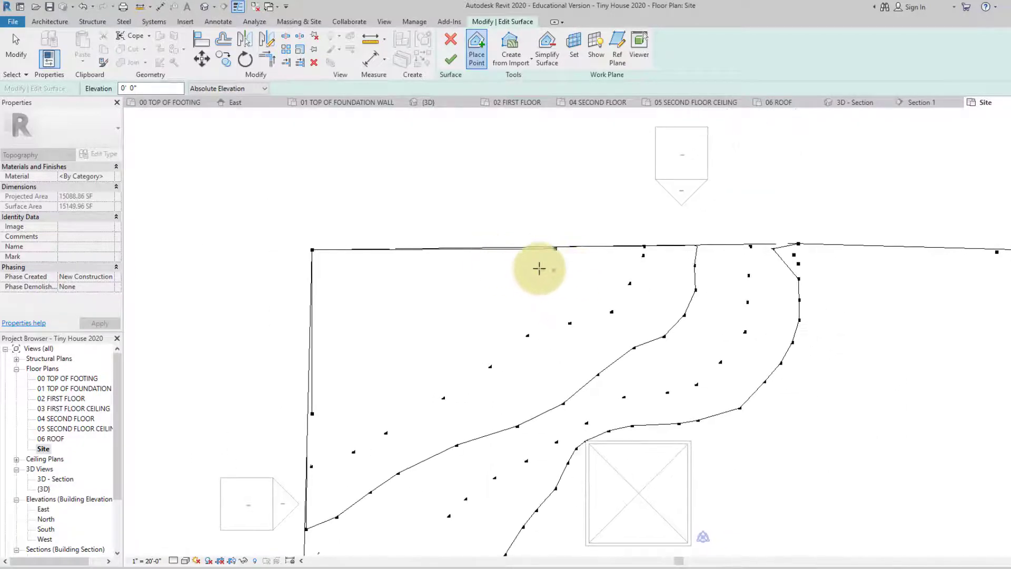
# - Stop placing points and move the lone boundary point on the upper west edge to just outside the site's northwest corner
pyautogui.scroll(-5, 535, 266)
pyautogui.scroll(9, 551, 316)
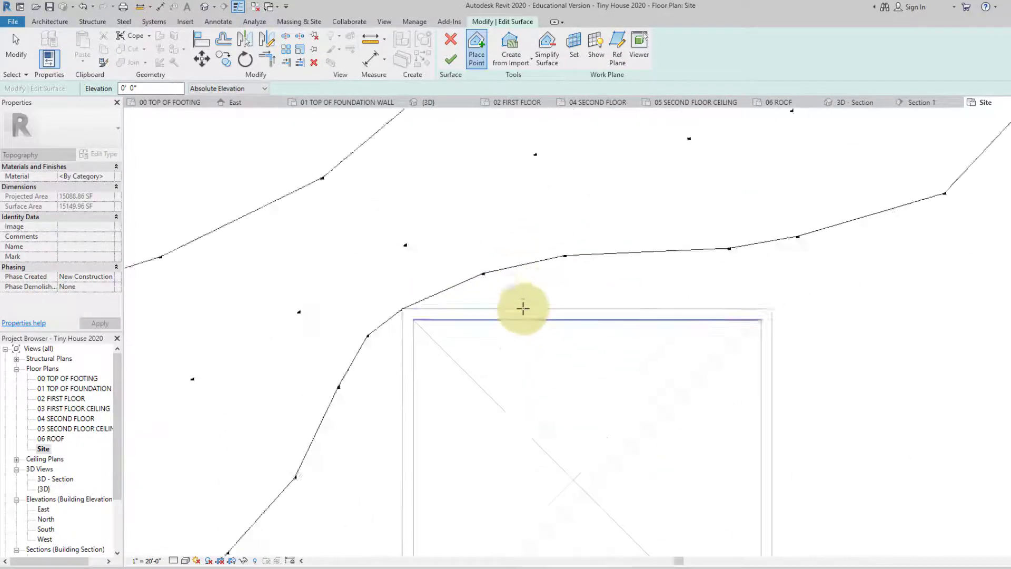
pyautogui.scroll(-8, 523, 309)
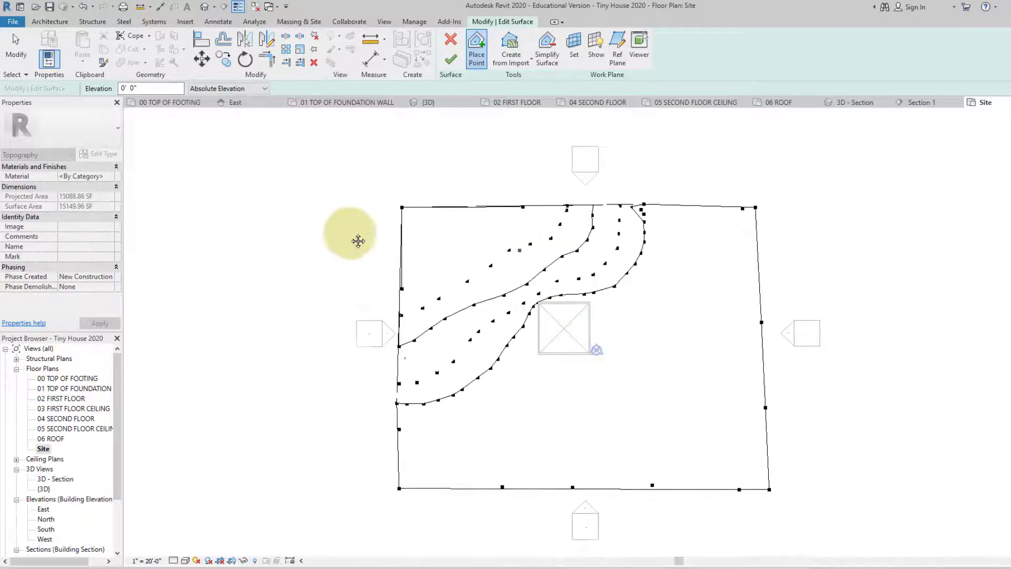
pyautogui.scroll(6, 400, 242)
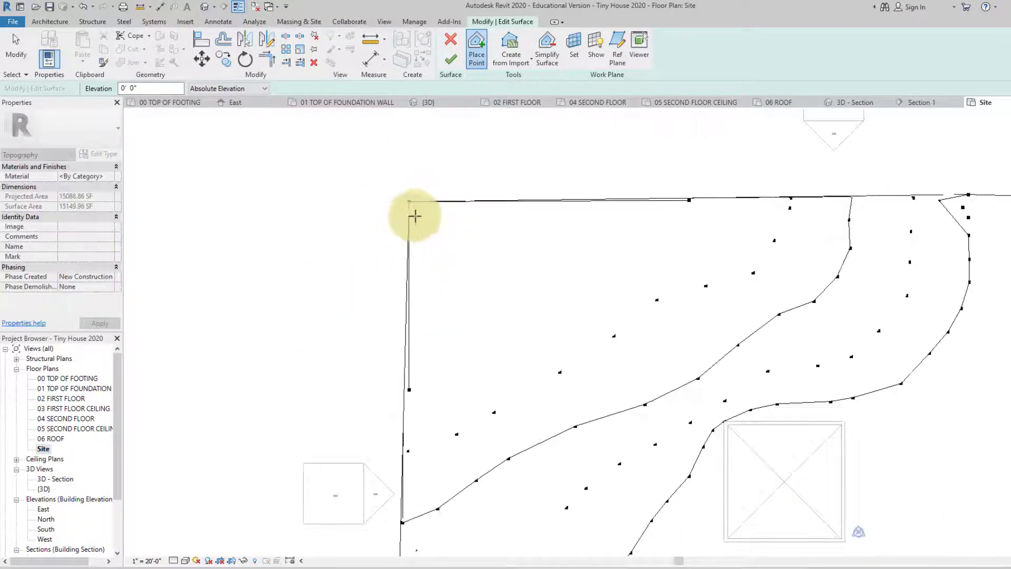
pyautogui.scroll(-1, 457, 286)
pyautogui.moveTo(452, 276); pyautogui.dragTo(434, 257, button='middle')
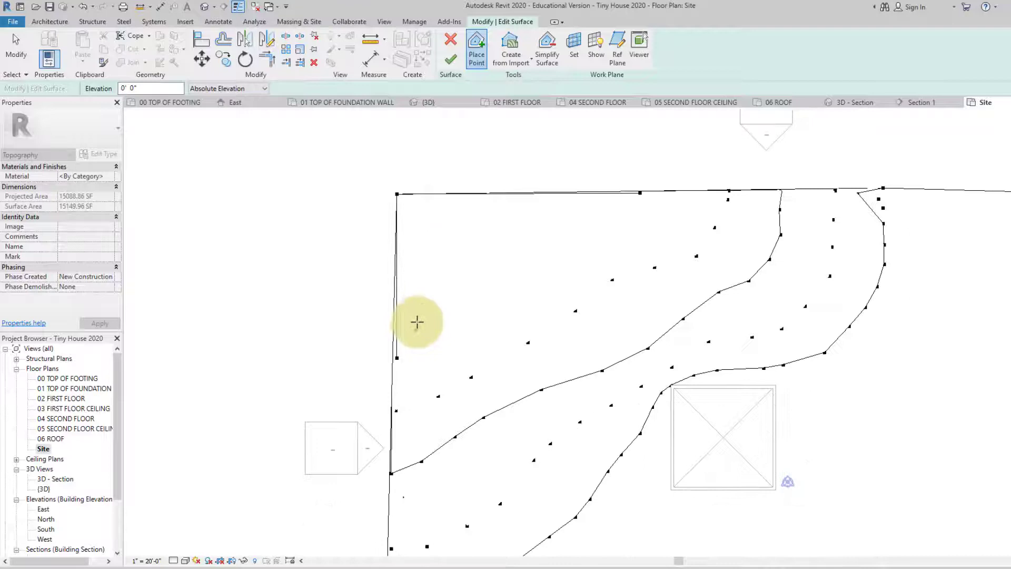
pyautogui.moveTo(417, 324); pyautogui.dragTo(425, 256, button='middle')
pyautogui.press('Escape')
pyautogui.moveTo(418, 196); pyautogui.dragTo(422, 282, button='middle')
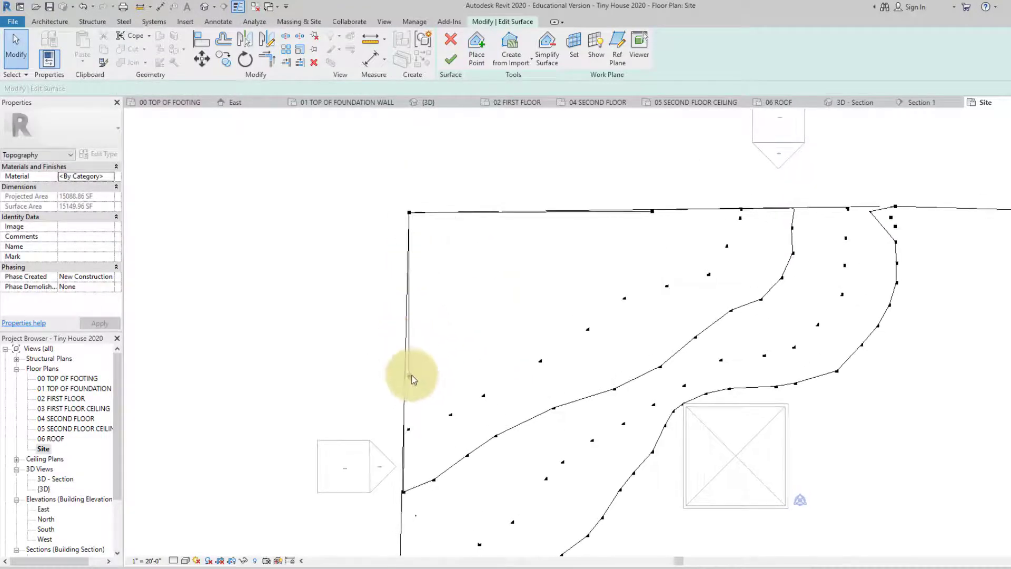
pyautogui.moveTo(411, 376); pyautogui.dragTo(400, 213)
pyautogui.click(409, 312)
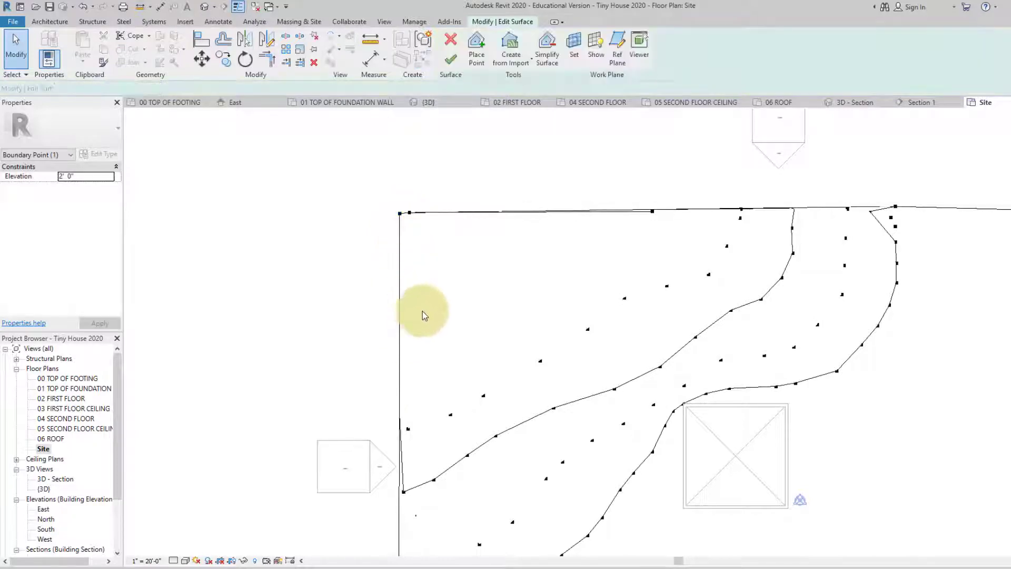
# - Shift the 1' 0" boundary point at the contour's west end slightly outward to straighten the site's west edge
pyautogui.moveTo(426, 467); pyautogui.dragTo(460, 357, button='middle')
pyautogui.scroll(2, 457, 373)
pyautogui.moveTo(425, 386); pyautogui.dragTo(416, 383)
pyautogui.scroll(-3, 458, 375)
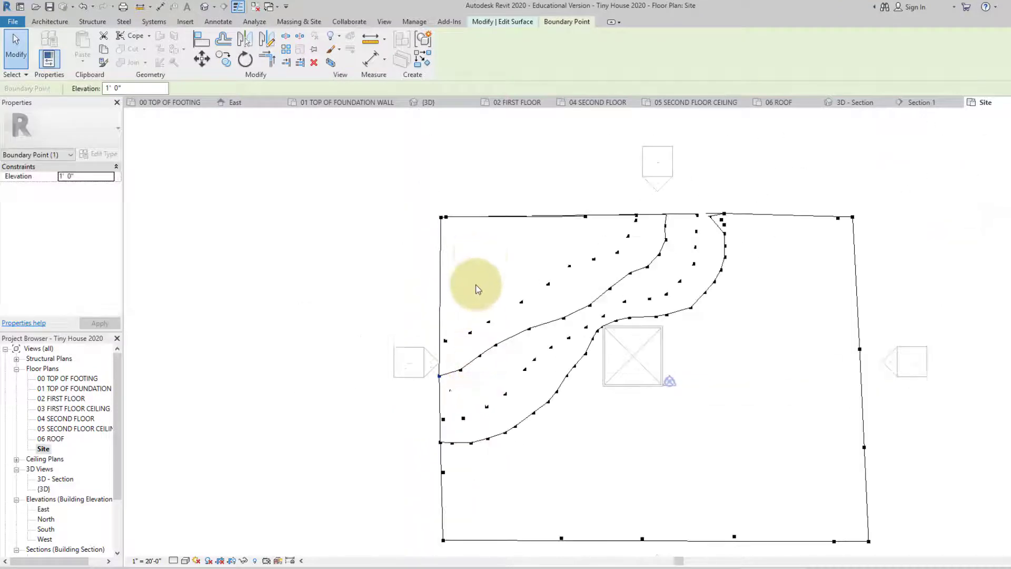
# - Move the four intermediate boundary points along the site's south edge slightly outward, away from the house
pyautogui.moveTo(476, 285); pyautogui.dragTo(436, 247, button='middle')
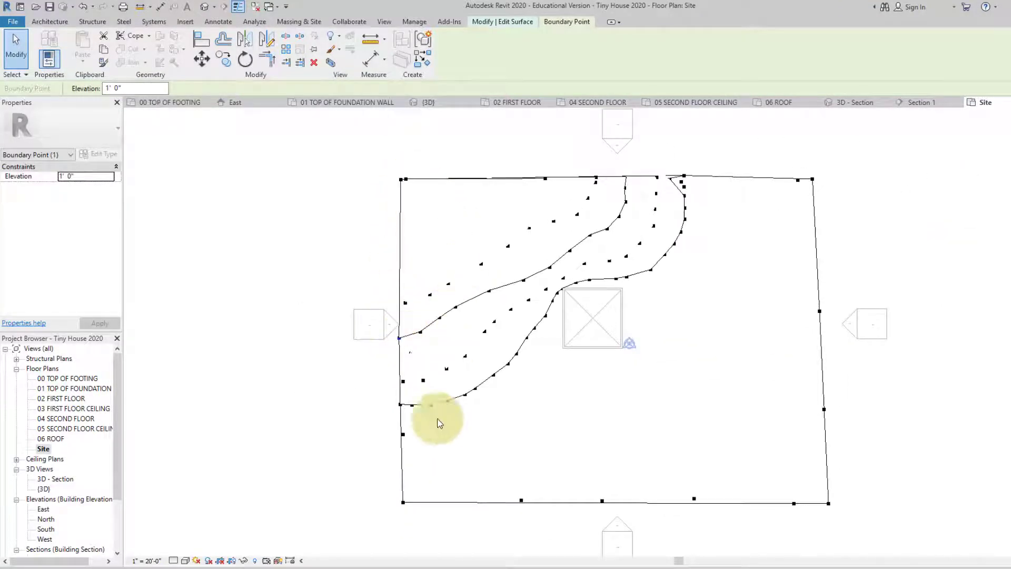
pyautogui.moveTo(437, 419); pyautogui.dragTo(437, 355, button='middle')
pyautogui.scroll(1, 416, 433)
pyautogui.moveTo(542, 419); pyautogui.dragTo(507, 386, button='middle')
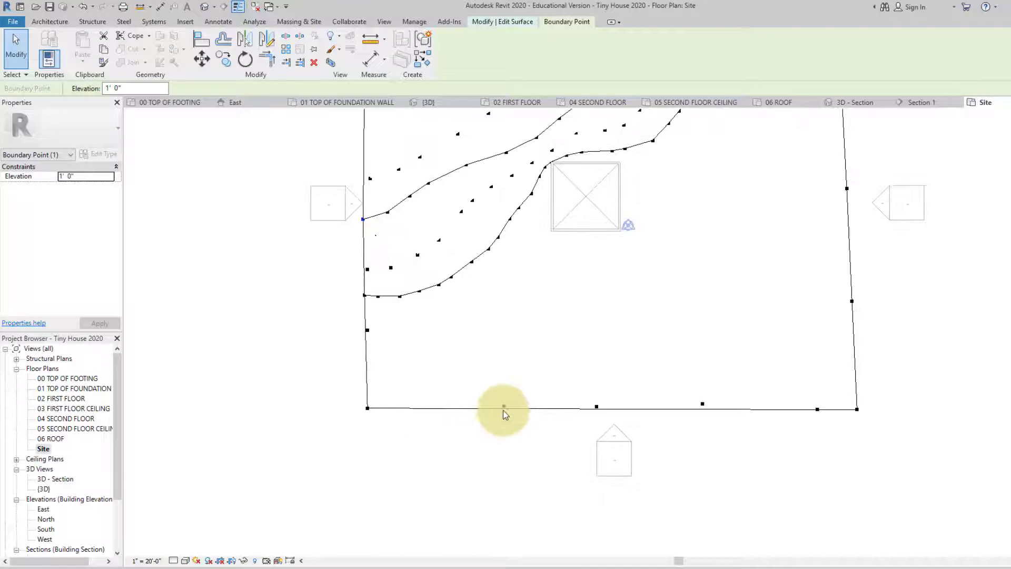
pyautogui.moveTo(504, 413); pyautogui.dragTo(504, 414)
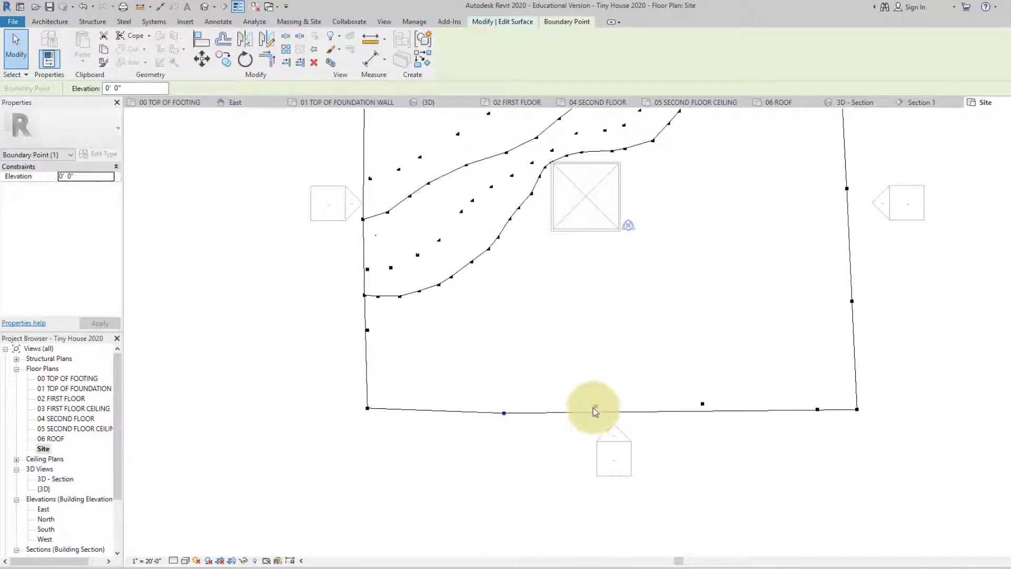
pyautogui.moveTo(596, 414); pyautogui.dragTo(600, 414)
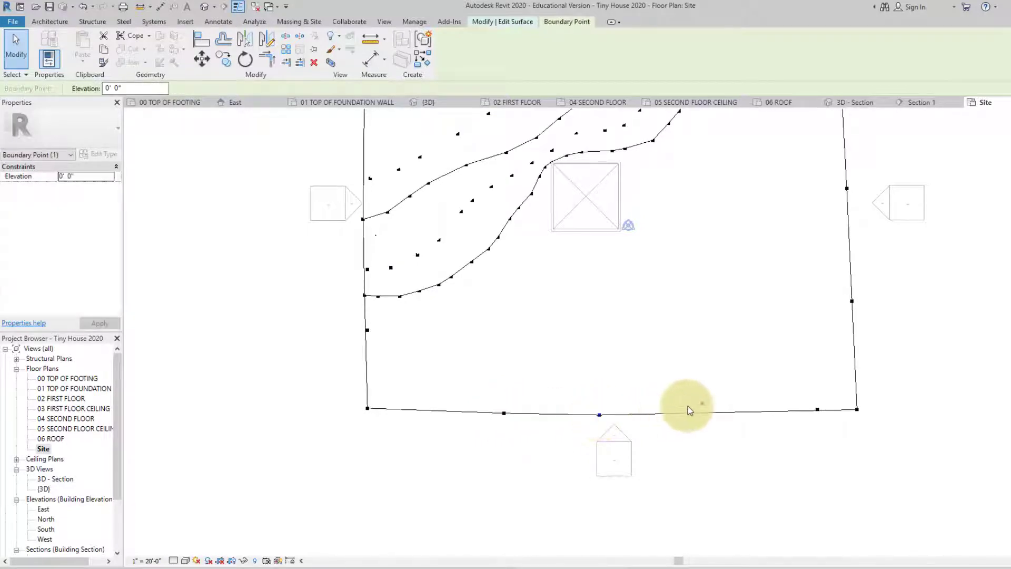
pyautogui.moveTo(703, 404); pyautogui.dragTo(707, 413)
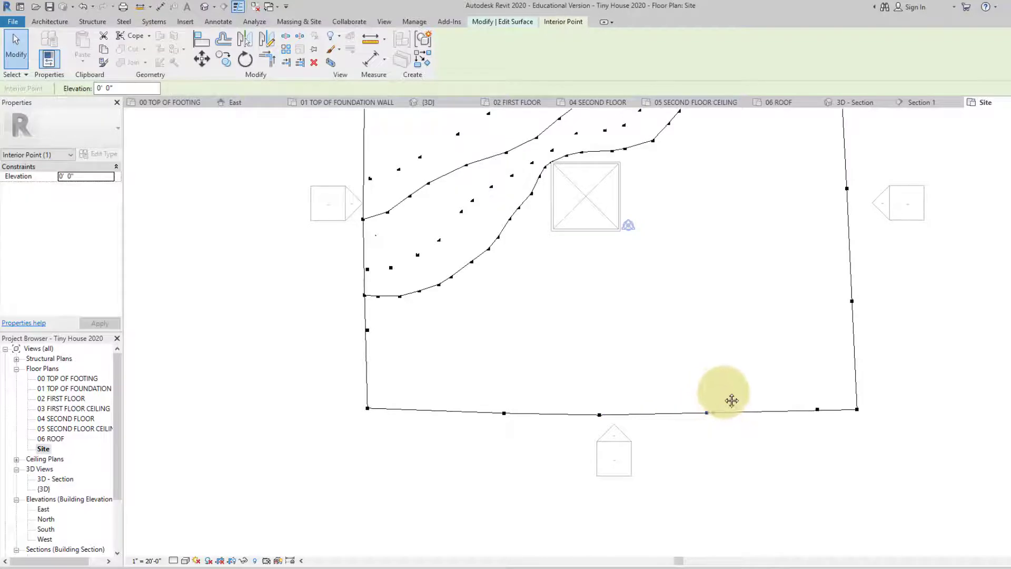
pyautogui.moveTo(731, 401); pyautogui.dragTo(523, 399, button='middle')
pyautogui.moveTo(558, 396); pyautogui.dragTo(556, 401)
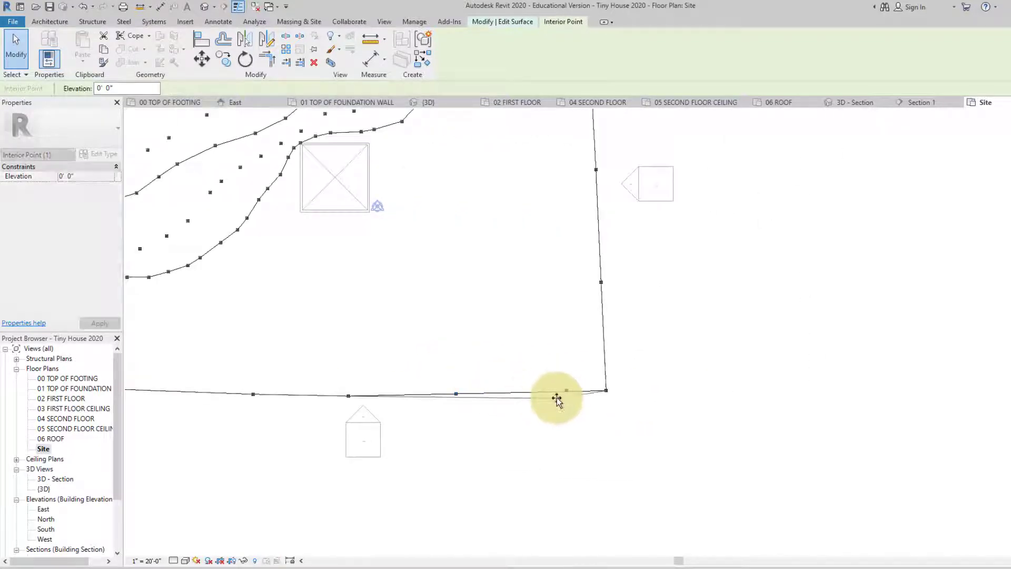
# - Move the two intermediate east-edge points outward and shift the north-edge point beside the northeast corner slightly north and west
pyautogui.moveTo(561, 370); pyautogui.dragTo(504, 492, button='middle')
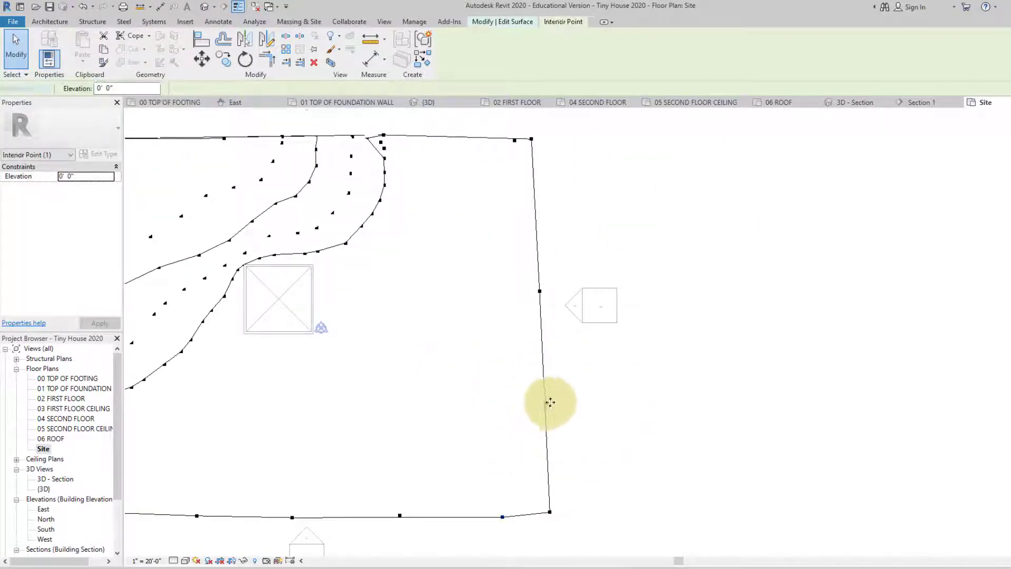
pyautogui.moveTo(551, 402); pyautogui.dragTo(556, 399)
pyautogui.moveTo(540, 290); pyautogui.dragTo(558, 266)
pyautogui.moveTo(542, 290); pyautogui.dragTo(539, 442, button='middle')
pyautogui.moveTo(513, 297); pyautogui.dragTo(501, 287)
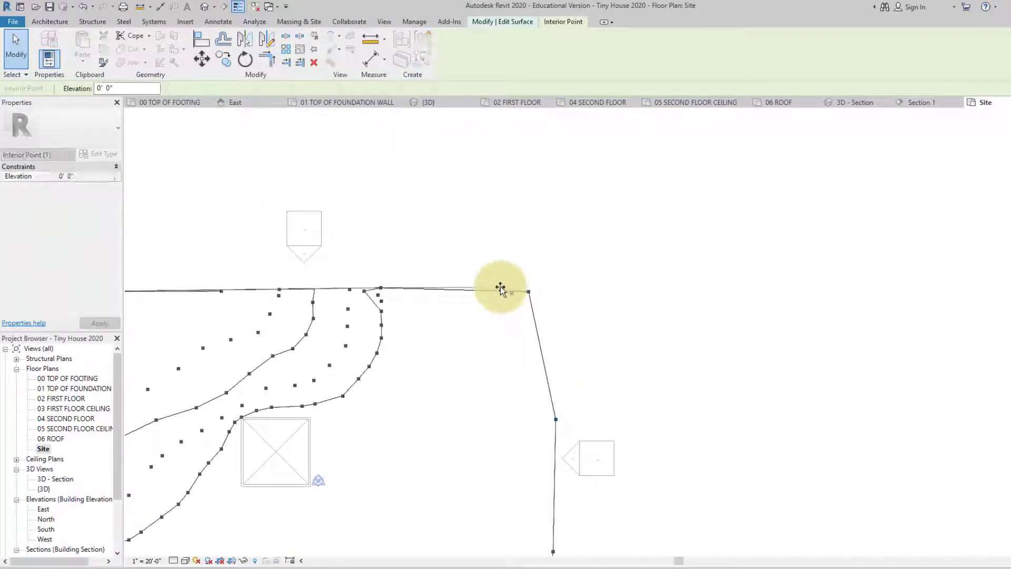
# - Move the 0' 0" north-edge point west above the contour's stray end point, and place the top 0' 6" point on the edge
pyautogui.scroll(5, 363, 288)
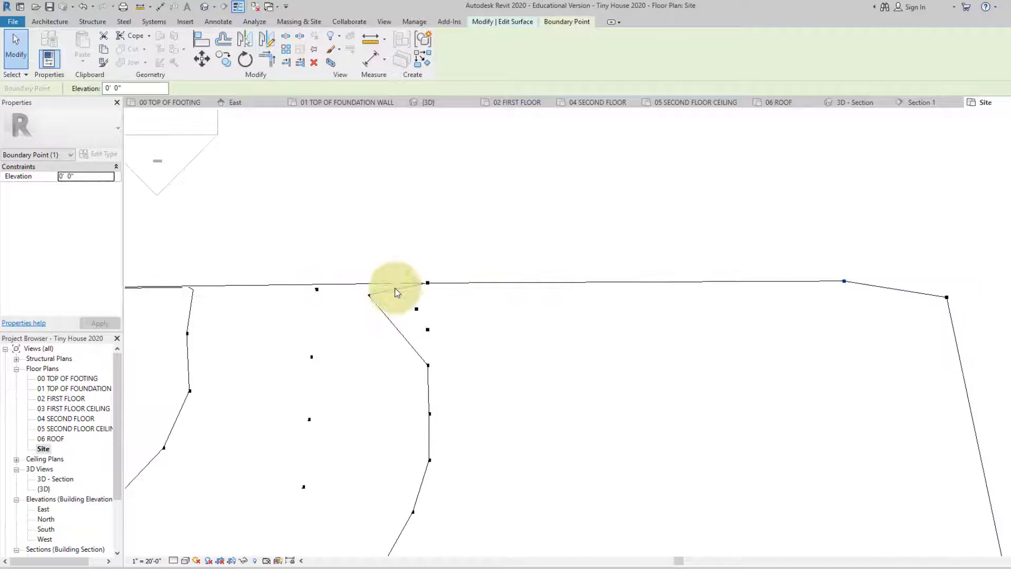
pyautogui.moveTo(406, 324); pyautogui.dragTo(519, 331, button='middle')
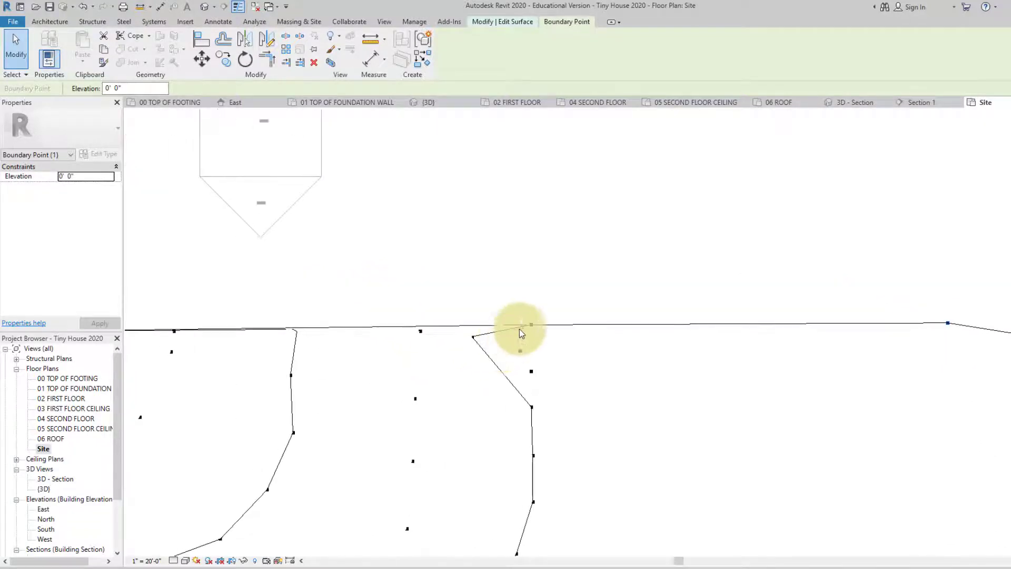
pyautogui.moveTo(485, 317); pyautogui.dragTo(404, 319)
# - Move the north-edge point west of the rows slightly outward and bring the top 1' 6" point up onto the boundary line
pyautogui.moveTo(290, 340); pyautogui.dragTo(596, 347, button='middle')
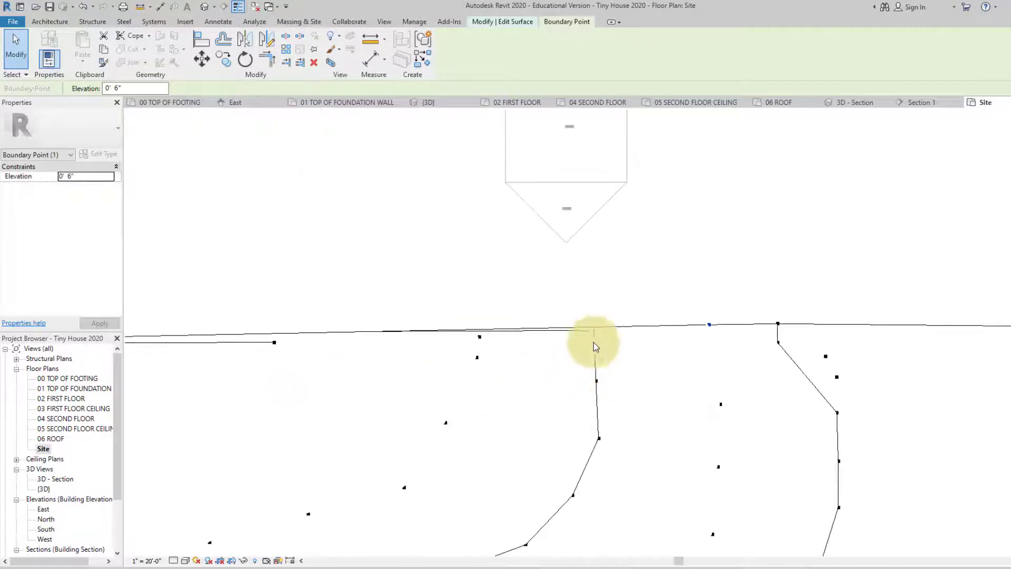
pyautogui.moveTo(350, 378); pyautogui.dragTo(490, 378, button='middle')
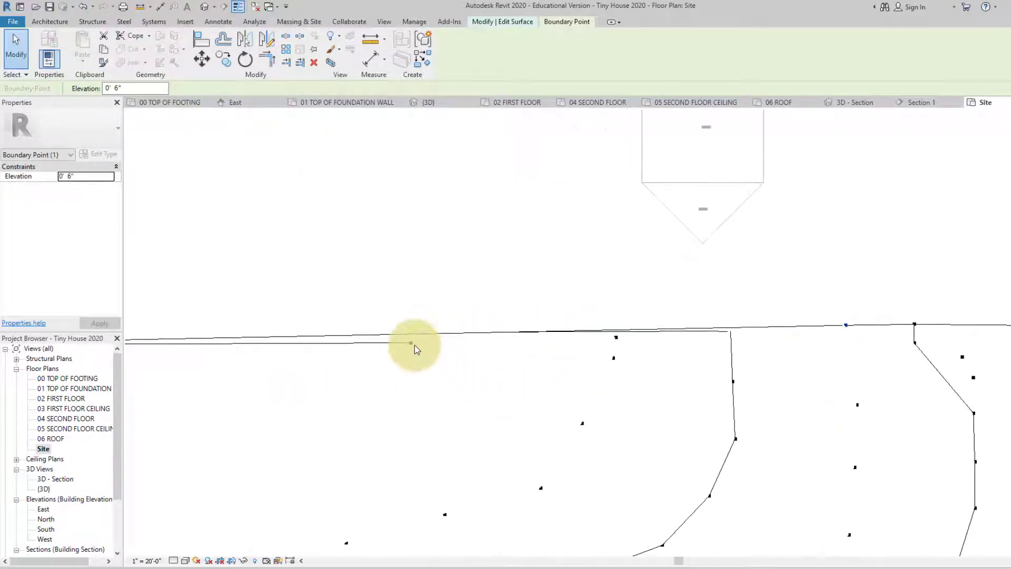
pyautogui.click(400, 338)
pyautogui.moveTo(400, 339); pyautogui.dragTo(384, 327)
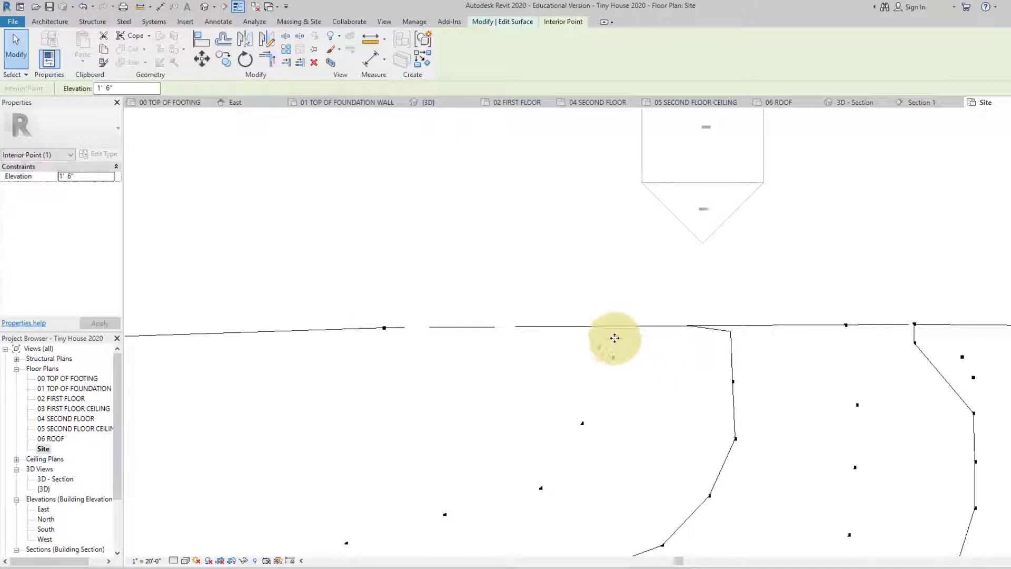
pyautogui.moveTo(614, 339); pyautogui.dragTo(619, 326)
pyautogui.moveTo(681, 374); pyautogui.dragTo(574, 375, button='middle')
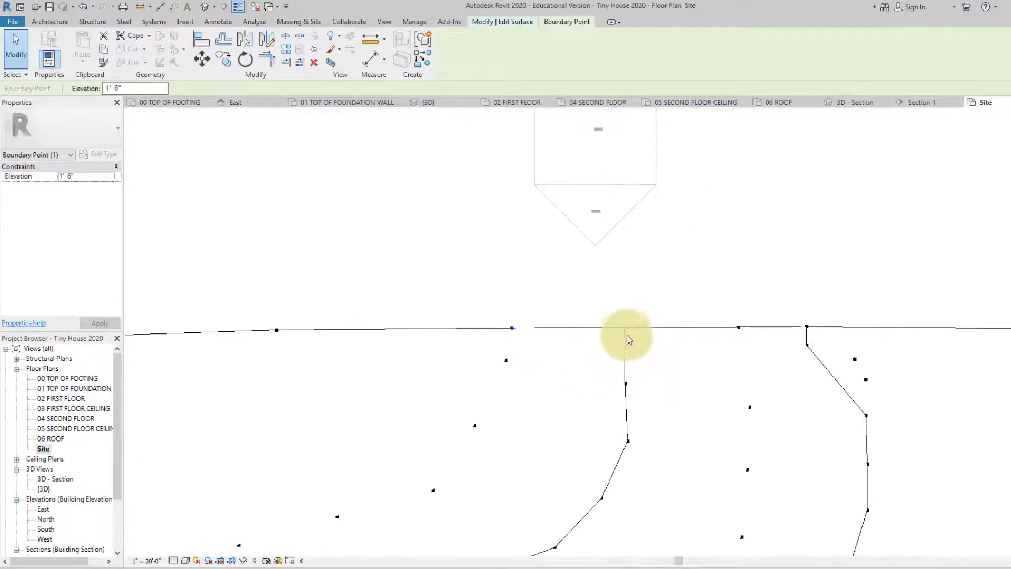
# - Move the northernmost point of the 1' 0" contour up onto the site's north edge
pyautogui.scroll(-3, 652, 407)
pyautogui.moveTo(653, 406); pyautogui.dragTo(624, 376, button='middle')
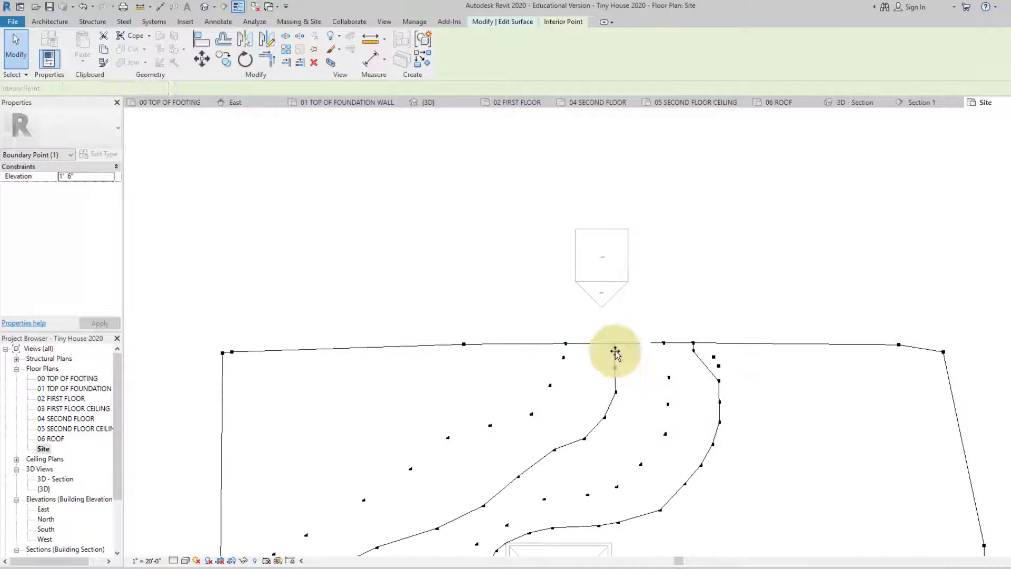
pyautogui.moveTo(616, 351); pyautogui.dragTo(614, 342)
pyautogui.click(625, 365)
pyautogui.scroll(-2, 625, 388)
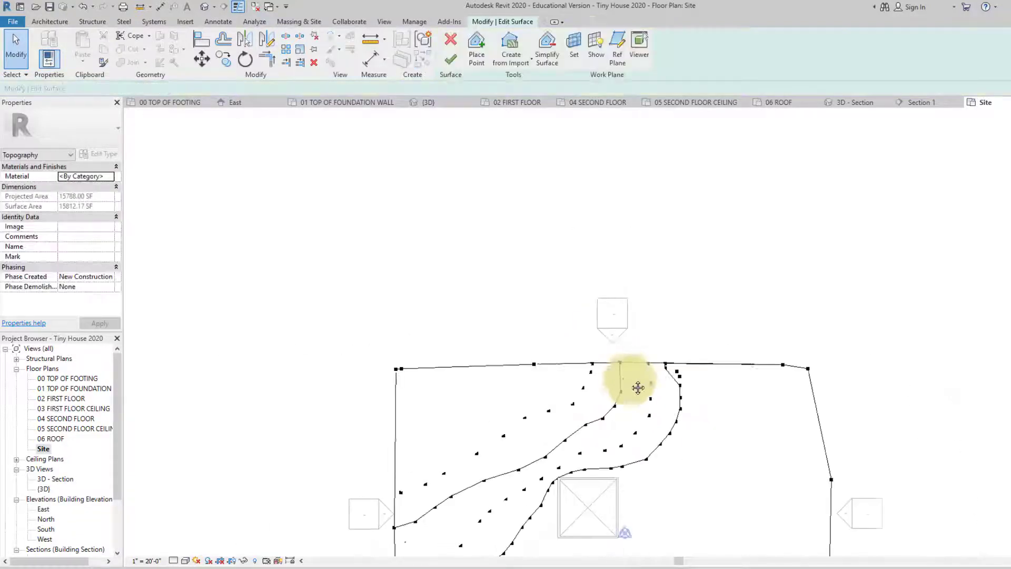
# - Raise the 0' 0" point on the north edge slightly and realign the stray point below it with the curved 0' 0" contour
pyautogui.moveTo(639, 388); pyautogui.dragTo(571, 323, button='middle')
pyautogui.scroll(2, 627, 289)
pyautogui.scroll(3, 626, 289)
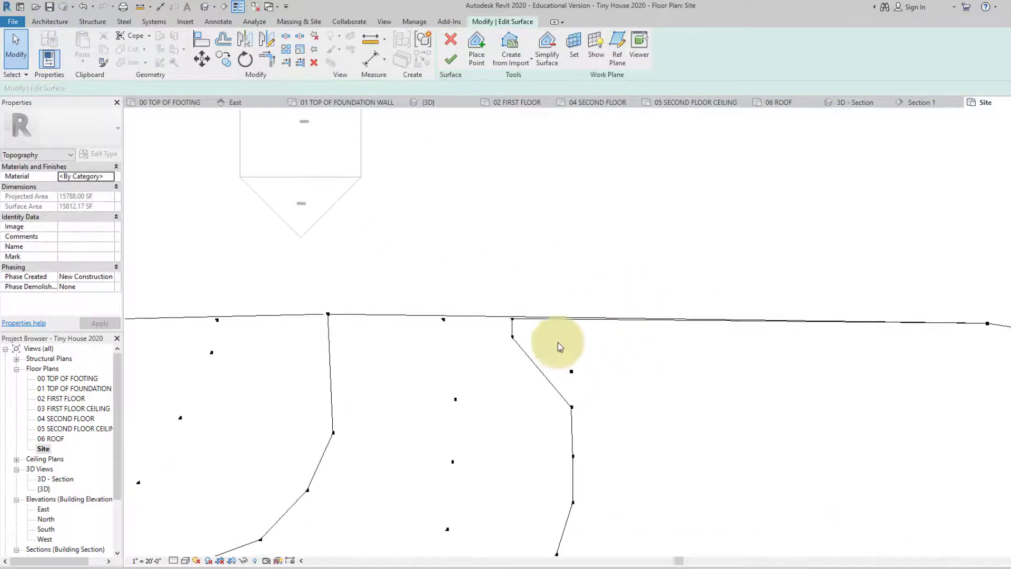
pyautogui.scroll(1, 558, 343)
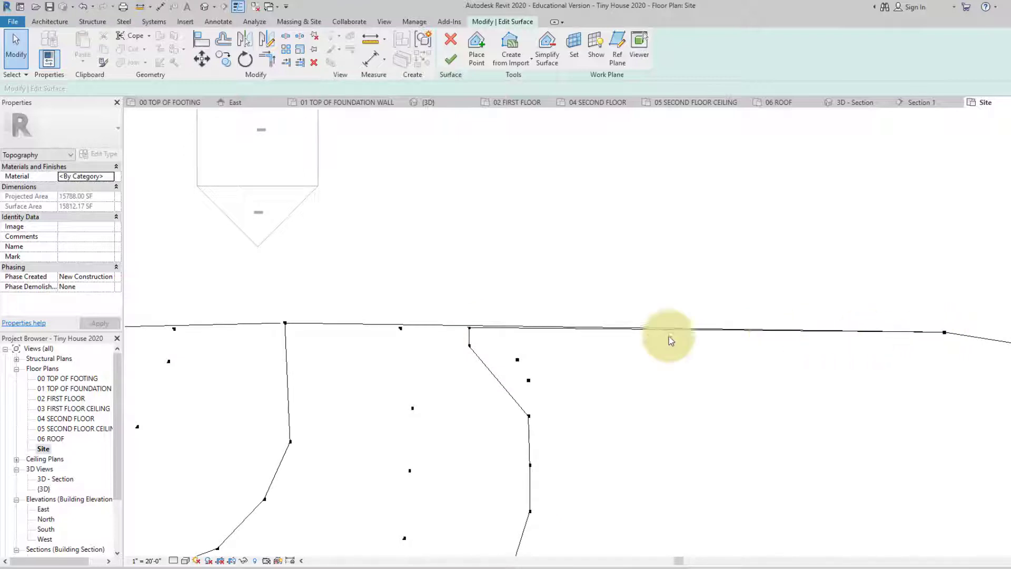
pyautogui.moveTo(470, 328); pyautogui.dragTo(475, 319)
pyautogui.scroll(-2, 415, 373)
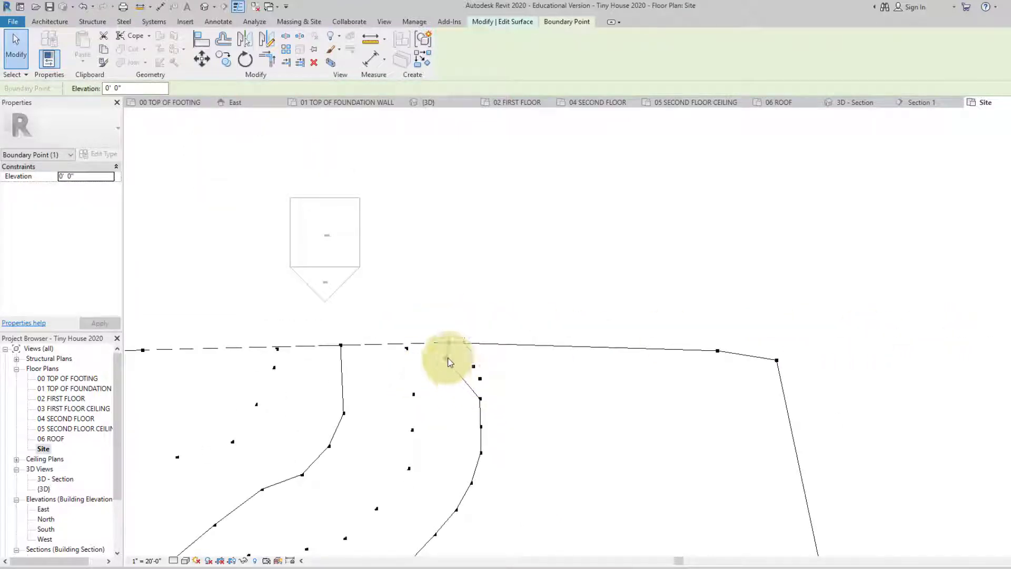
pyautogui.click(463, 358)
pyautogui.press('Escape')
# - Examine the revised boundary and the elevation of the two adjacent points at the site's northwest corner
pyautogui.scroll(-4, 501, 390)
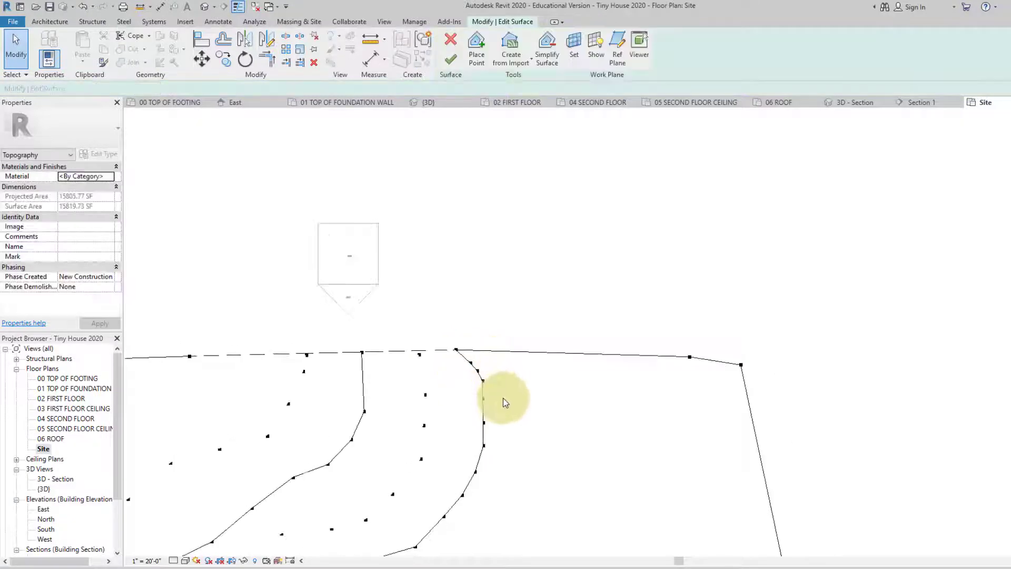
pyautogui.moveTo(540, 414); pyautogui.dragTo(526, 386, button='middle')
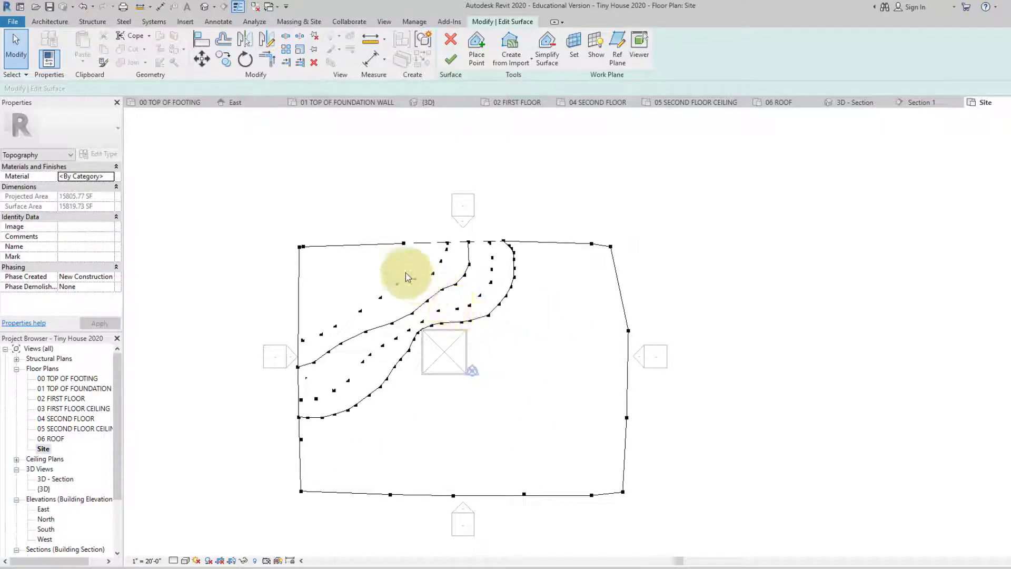
pyautogui.moveTo(358, 310); pyautogui.dragTo(371, 346, button='middle')
pyautogui.scroll(2, 324, 308)
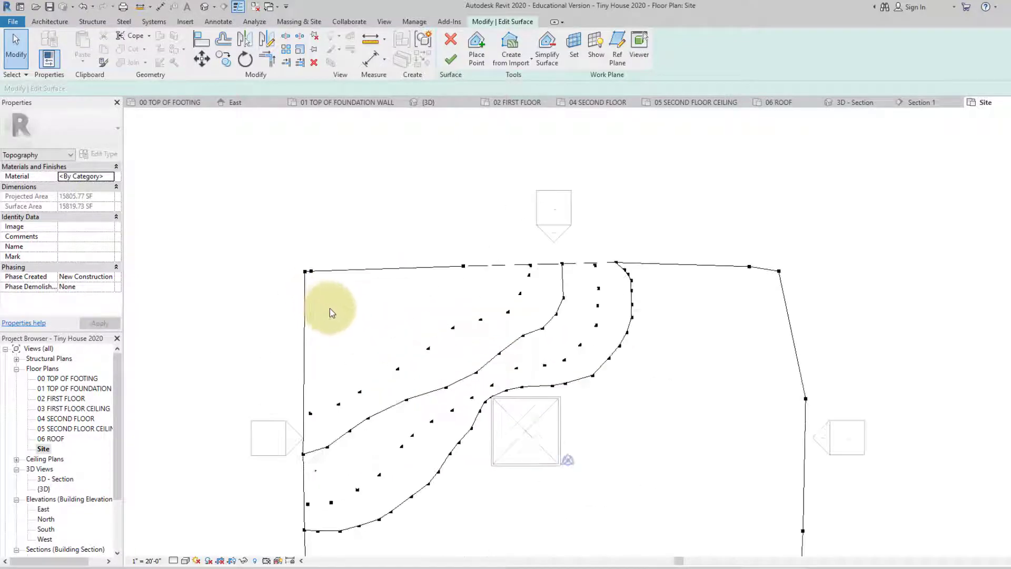
pyautogui.moveTo(333, 289); pyautogui.dragTo(335, 289)
pyautogui.moveTo(348, 281); pyautogui.dragTo(338, 207, button='middle')
pyautogui.moveTo(574, 300); pyautogui.dragTo(568, 222, button='middle')
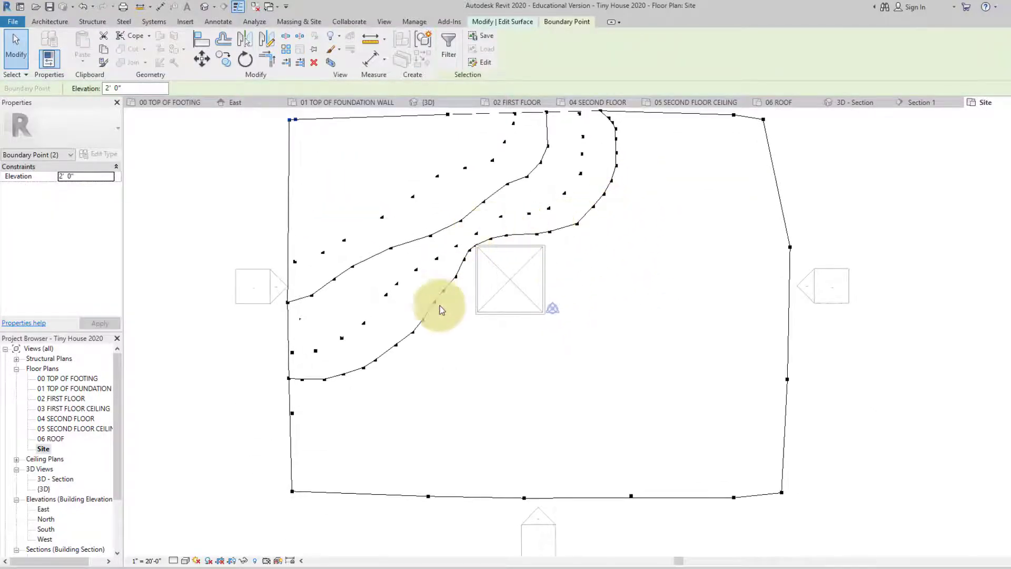
pyautogui.moveTo(517, 330); pyautogui.dragTo(585, 426, button='middle')
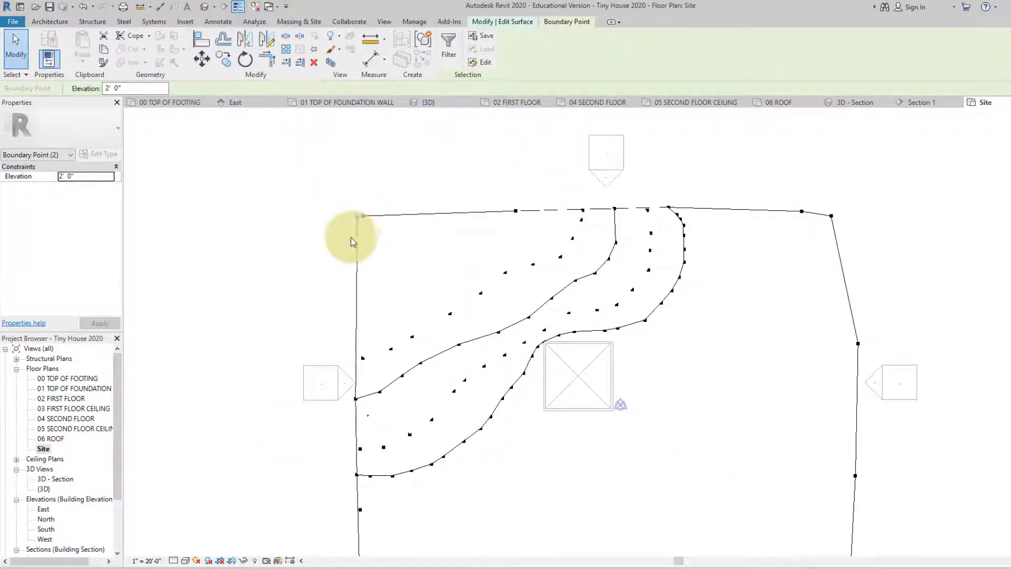
# - Move the boundary point at the site's northwest corner slightly outward to the southwest and set its elevation to 10' 0"
pyautogui.click(349, 204)
pyautogui.moveTo(381, 236); pyautogui.dragTo(382, 235)
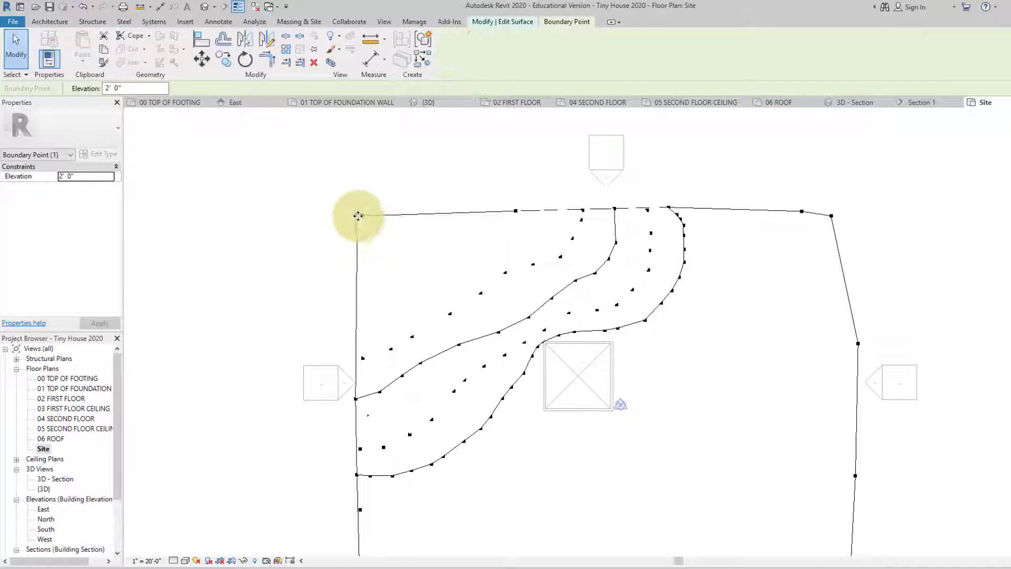
pyautogui.moveTo(358, 216); pyautogui.dragTo(352, 228)
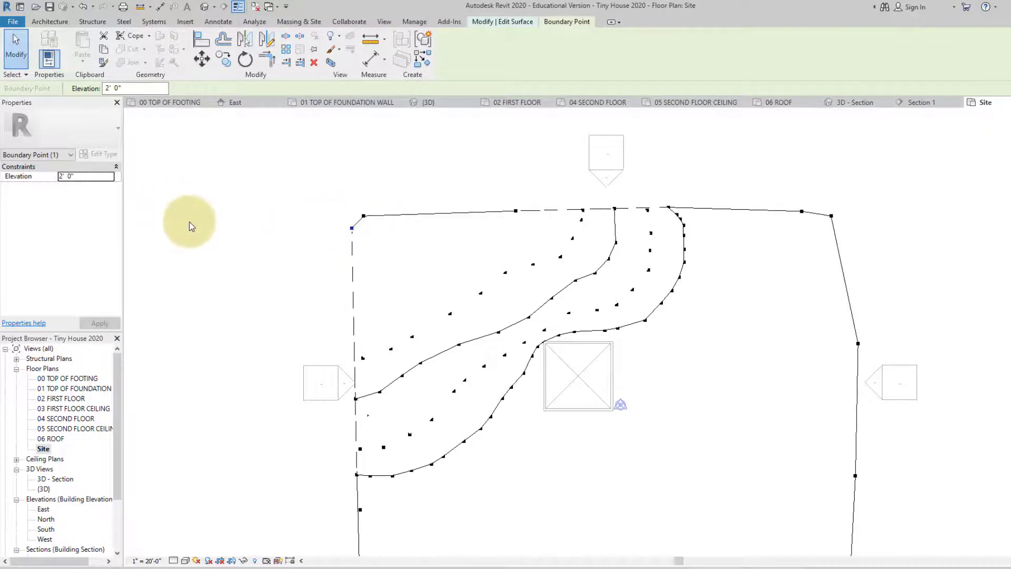
pyautogui.moveTo(82, 176); pyautogui.dragTo(5, 175)
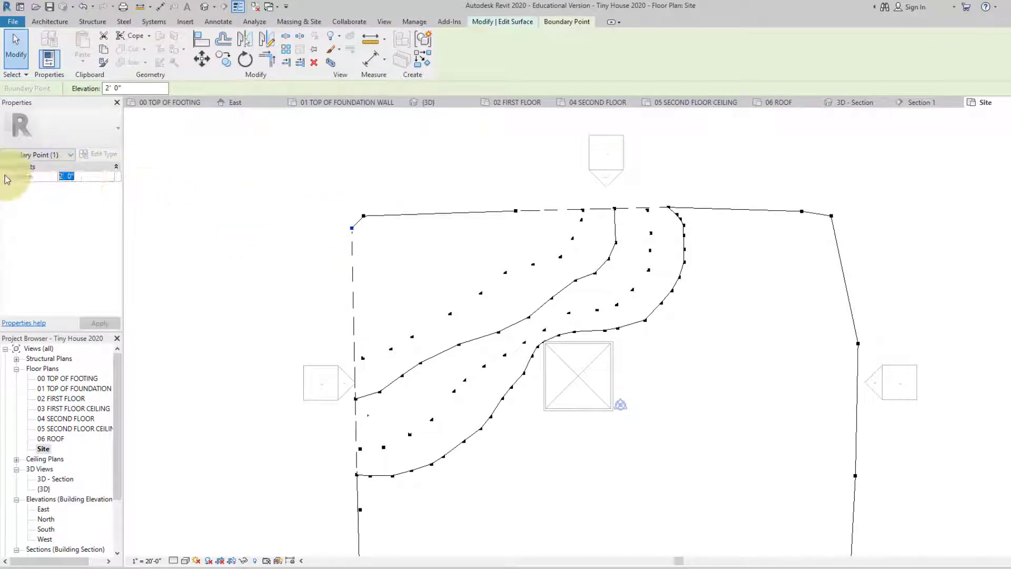
pyautogui.write('10')
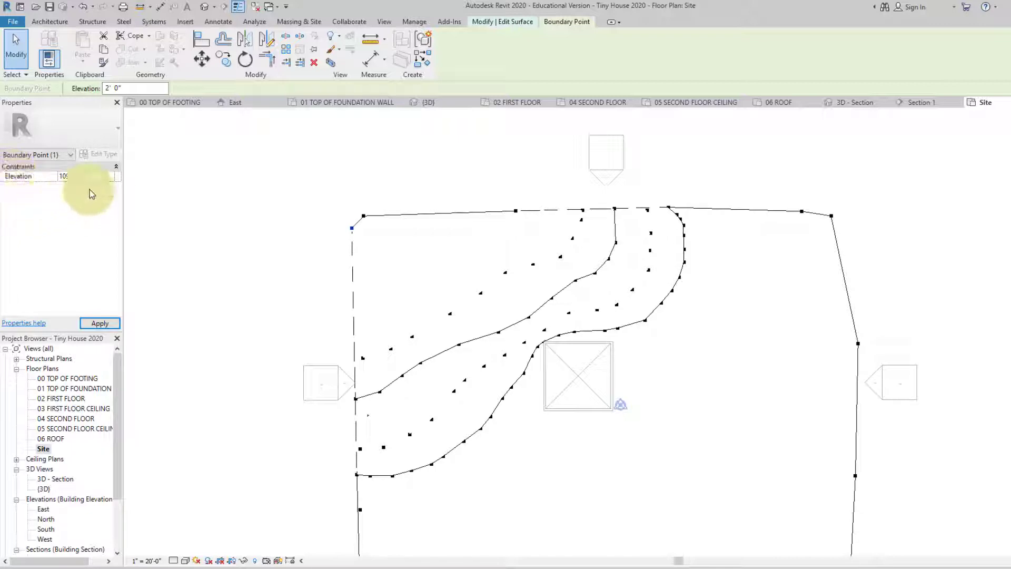
pyautogui.press('Return')
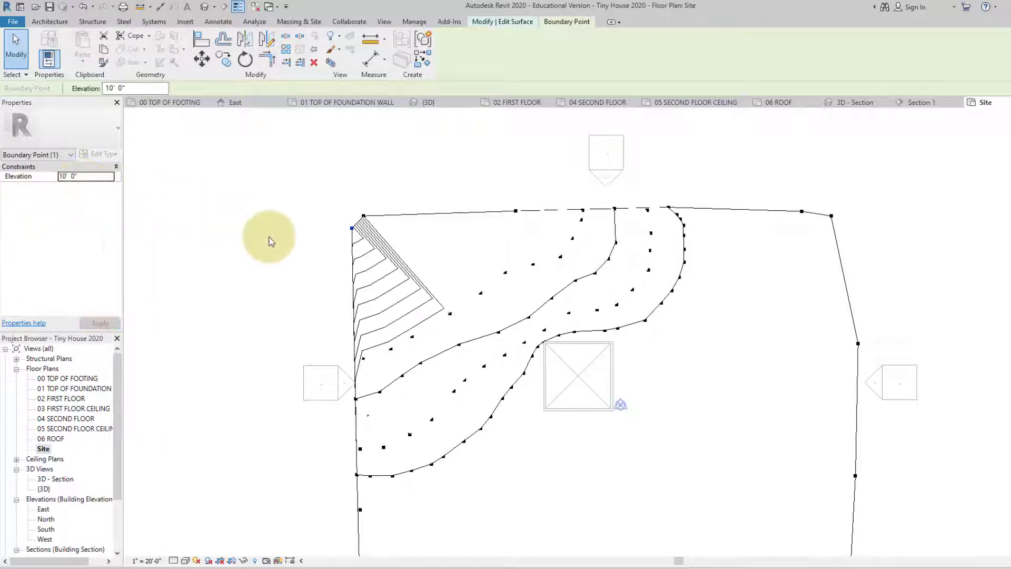
# - Move the adjacent boundary point east along the north edge and set its elevation to 10' 0"
pyautogui.click(330, 242)
pyautogui.moveTo(365, 218); pyautogui.dragTo(444, 213)
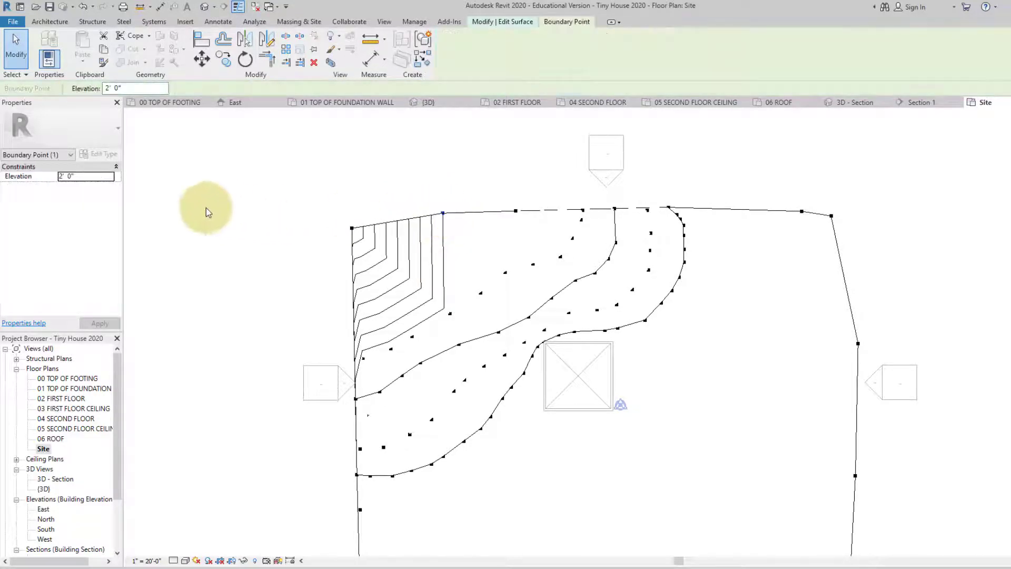
pyautogui.click(85, 176)
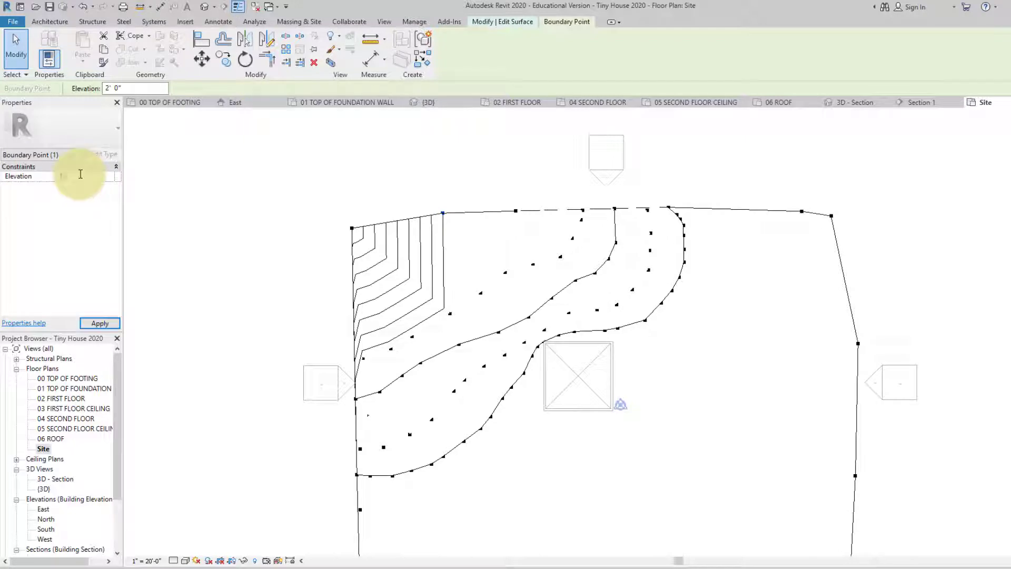
pyautogui.click(306, 258)
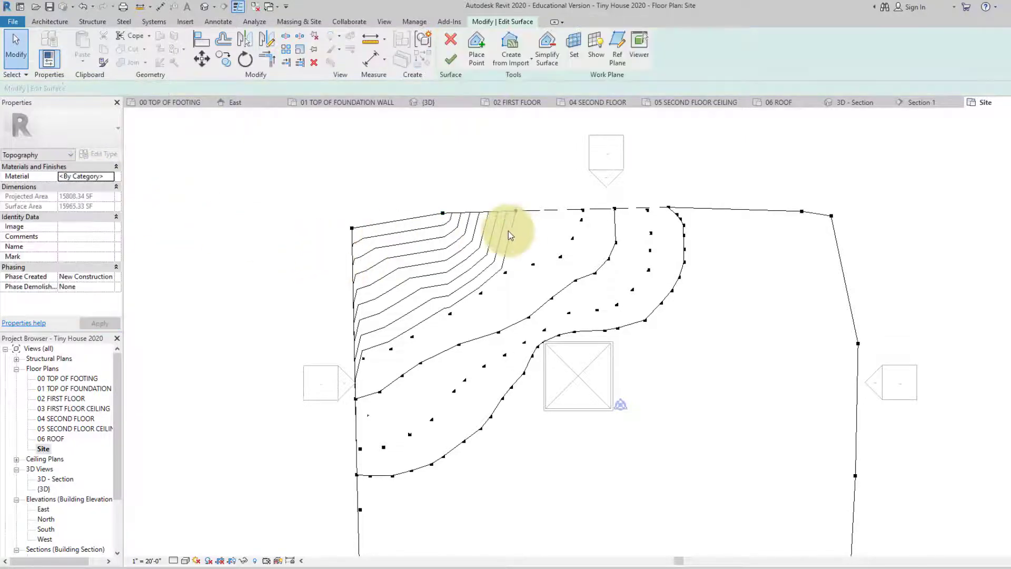
# - Shift the 10' 0" point on the north edge slightly west and outward, and finish editing the surface
pyautogui.moveTo(443, 219); pyautogui.dragTo(428, 213)
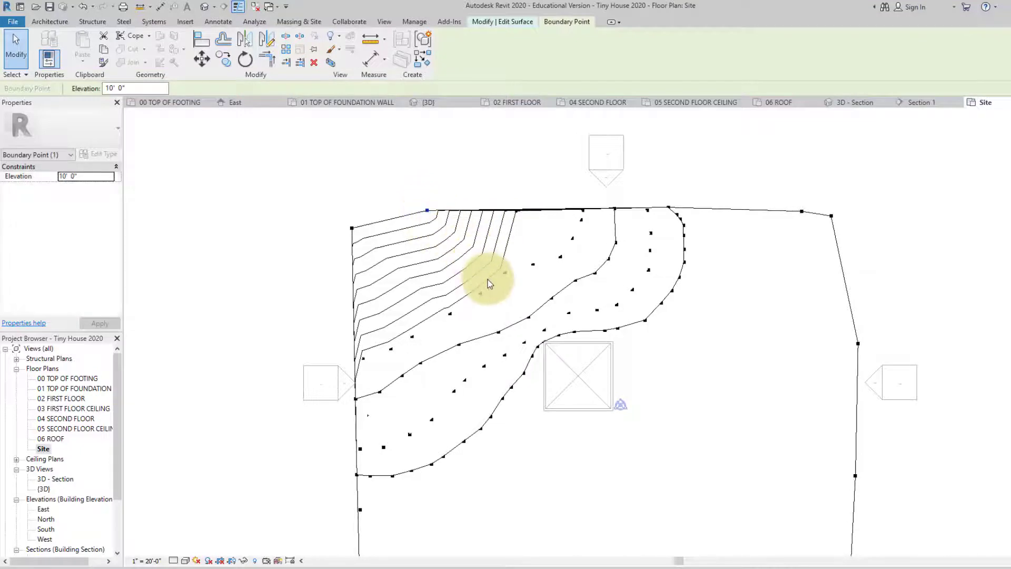
pyautogui.click(388, 188)
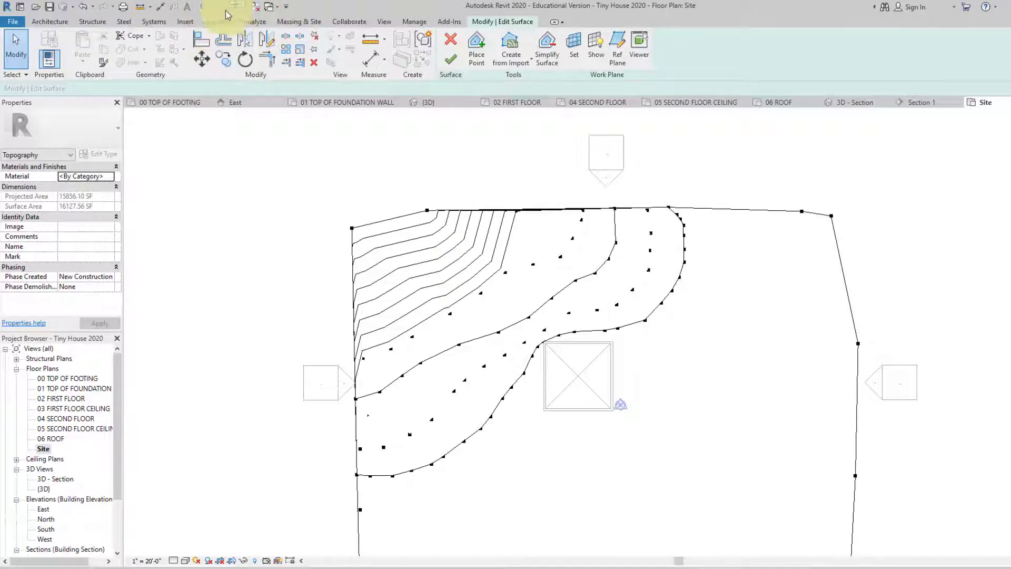
pyautogui.click(451, 59)
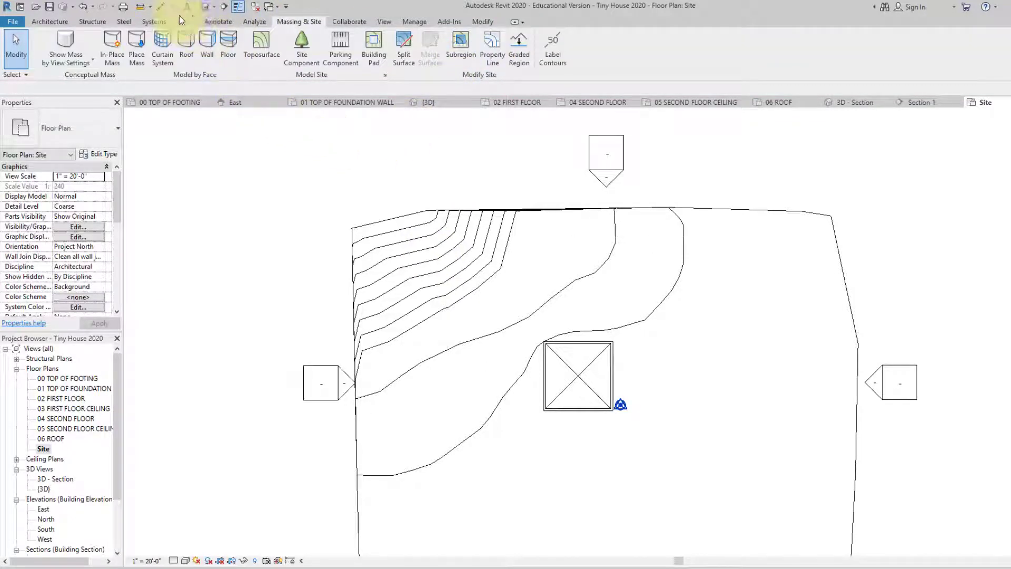
# - Examine the sloping terrain around the house in the 3D view from above and from underneath, including the foundation
pyautogui.click(204, 7)
pyautogui.moveTo(469, 264); pyautogui.dragTo(385, 288, button='middle')
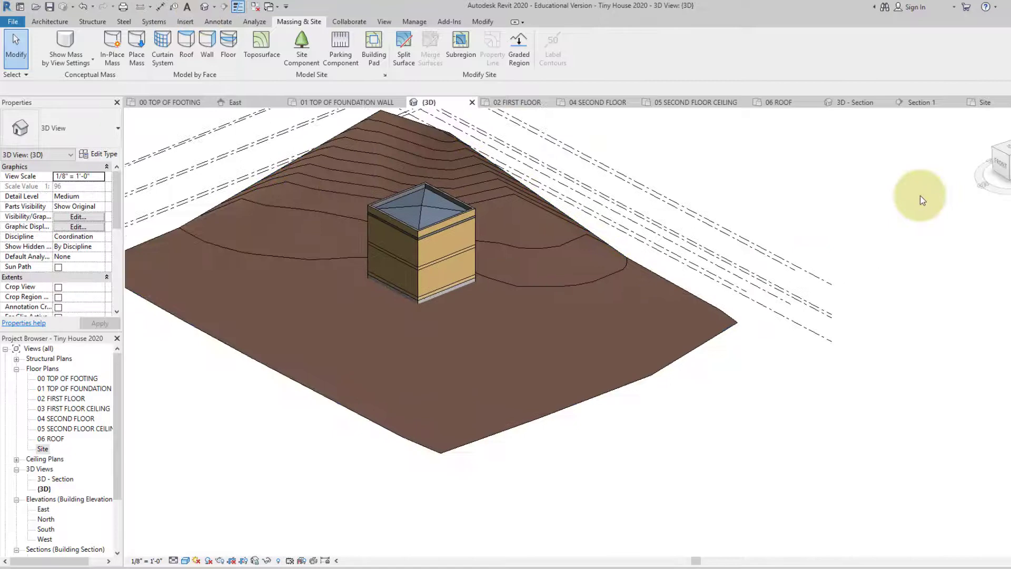
pyautogui.moveTo(1006, 171)
pyautogui.keyDown('shift'); pyautogui.mouseDown(button='middle')
pyautogui.moveTo(975, 140)
pyautogui.moveTo(530, 140)
pyautogui.moveTo(989, 151)
pyautogui.moveTo(196, 163)
pyautogui.moveTo(194, 207)
pyautogui.moveTo(937, 162)
pyautogui.moveTo(655, 289)
pyautogui.moveTo(413, 273)
pyautogui.moveTo(401, 310)
pyautogui.mouseUp(button='middle'); pyautogui.keyUp('shift')
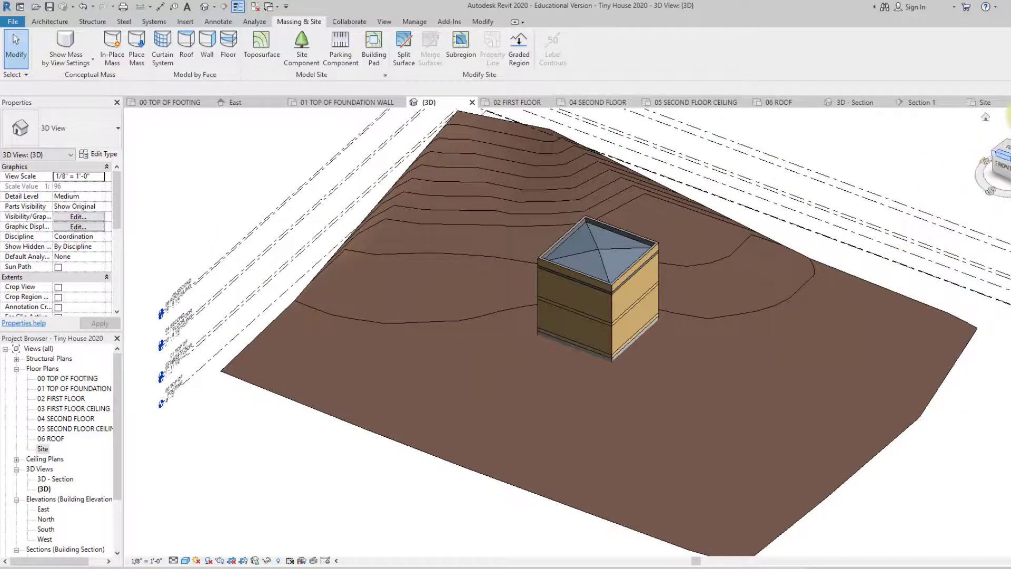
pyautogui.moveTo(1003, 153); pyautogui.dragTo(990, 67)
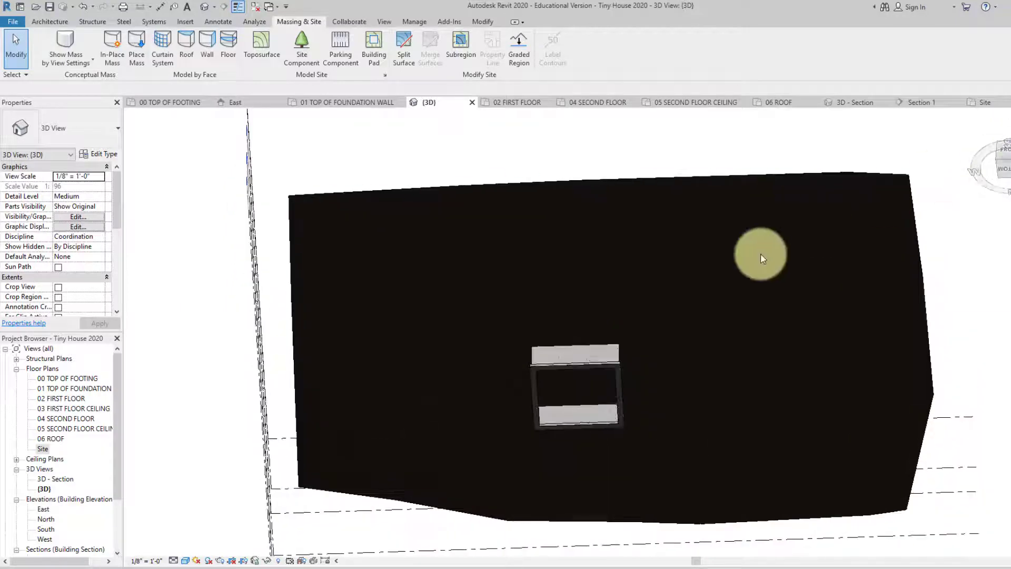
pyautogui.scroll(5, 611, 365)
pyautogui.scroll(-1, 598, 396)
pyautogui.moveTo(601, 389); pyautogui.dragTo(577, 305, button='middle')
pyautogui.scroll(-1, 577, 304)
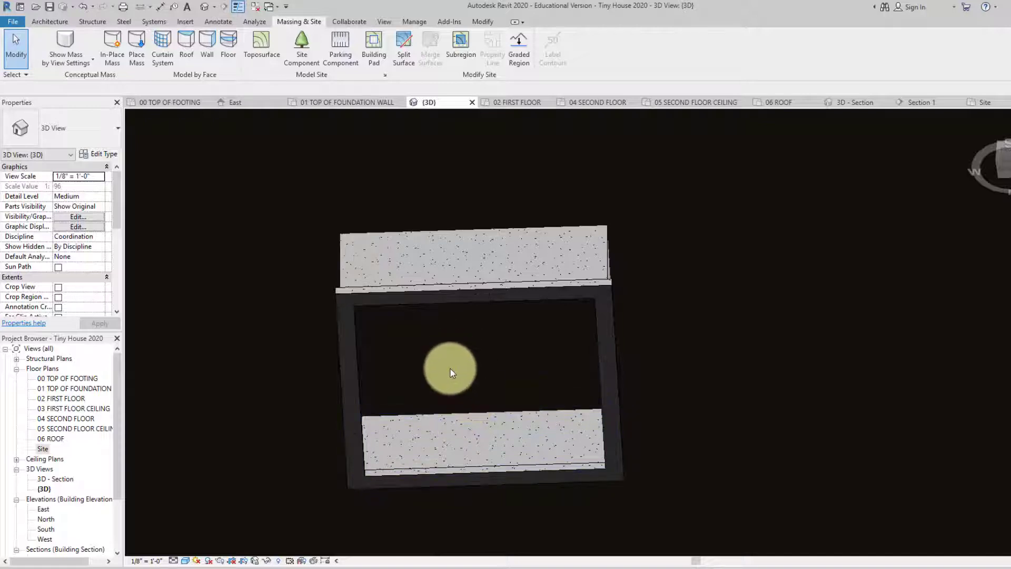
pyautogui.moveTo(995, 167); pyautogui.dragTo(970, 266)
pyautogui.scroll(-5, 625, 248)
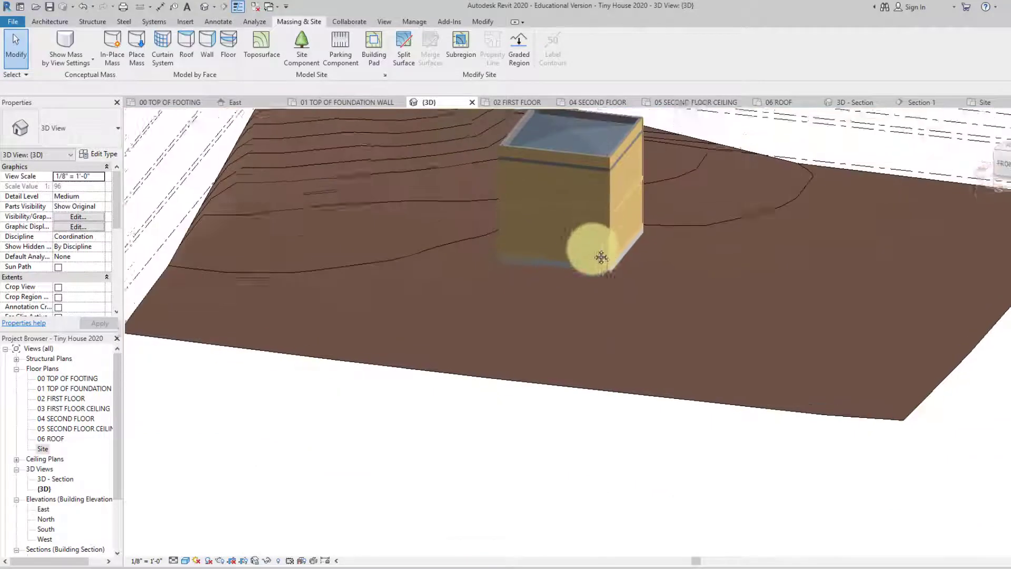
pyautogui.click(470, 418)
pyautogui.moveTo(531, 352); pyautogui.dragTo(509, 392, button='middle')
pyautogui.press('Escape')
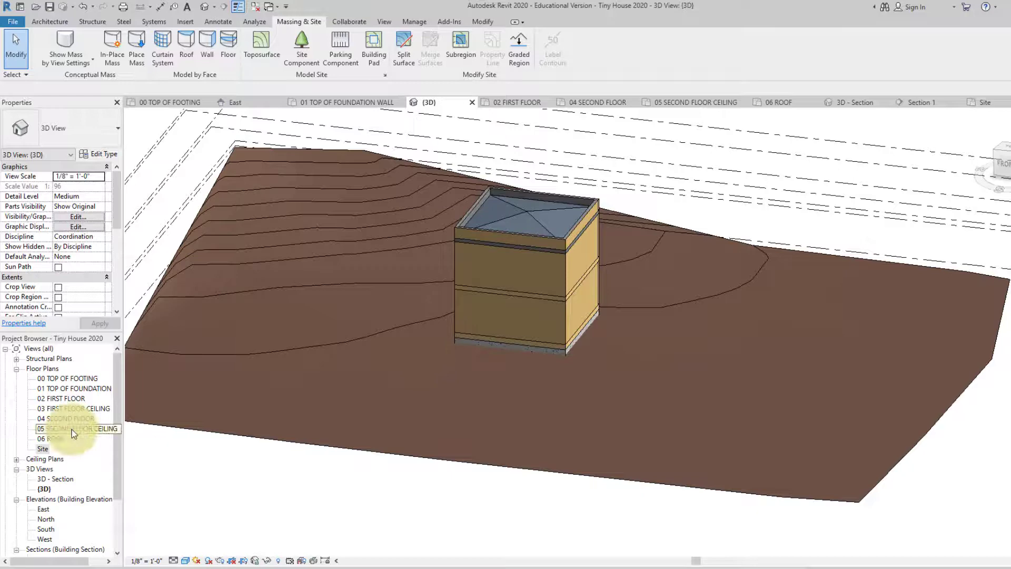
# - In the Site plan, split the toposurface with a 20' x 20' rectangle along the house's outer footprint
pyautogui.doubleClick(43, 449)
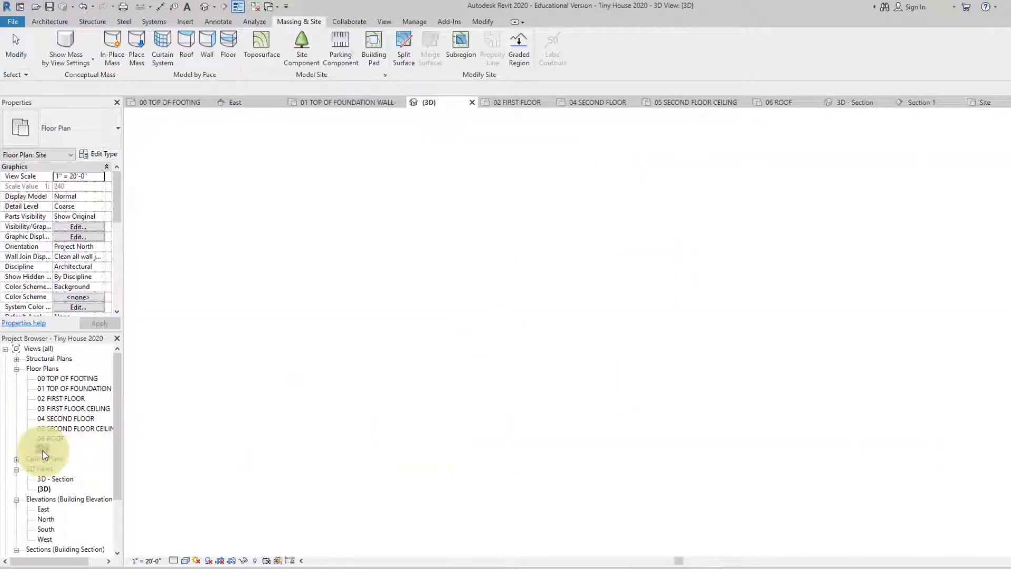
pyautogui.moveTo(425, 410); pyautogui.dragTo(400, 249, button='middle')
pyautogui.click(517, 431)
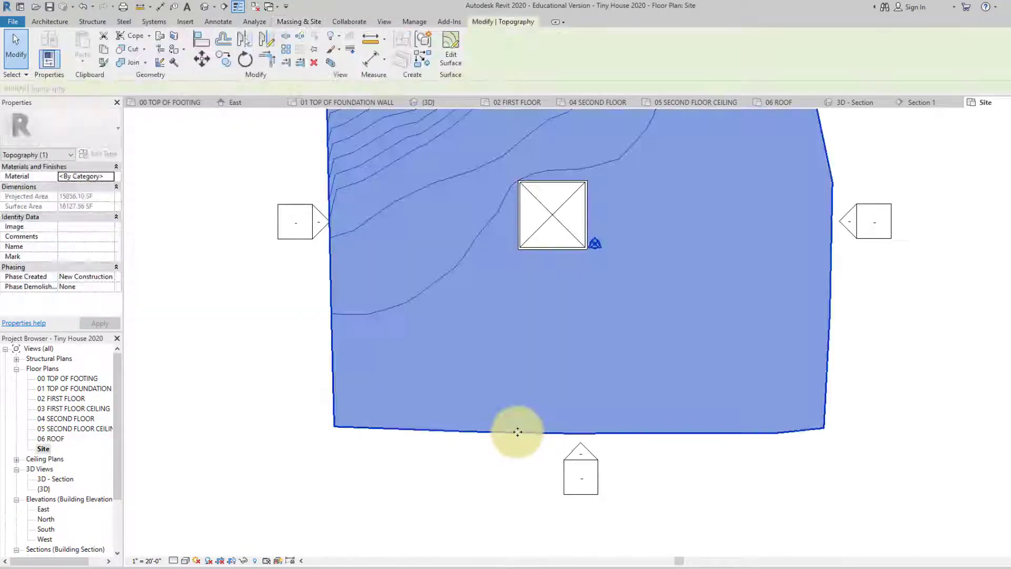
pyautogui.click(485, 442)
pyautogui.moveTo(485, 446); pyautogui.dragTo(423, 496, button='middle')
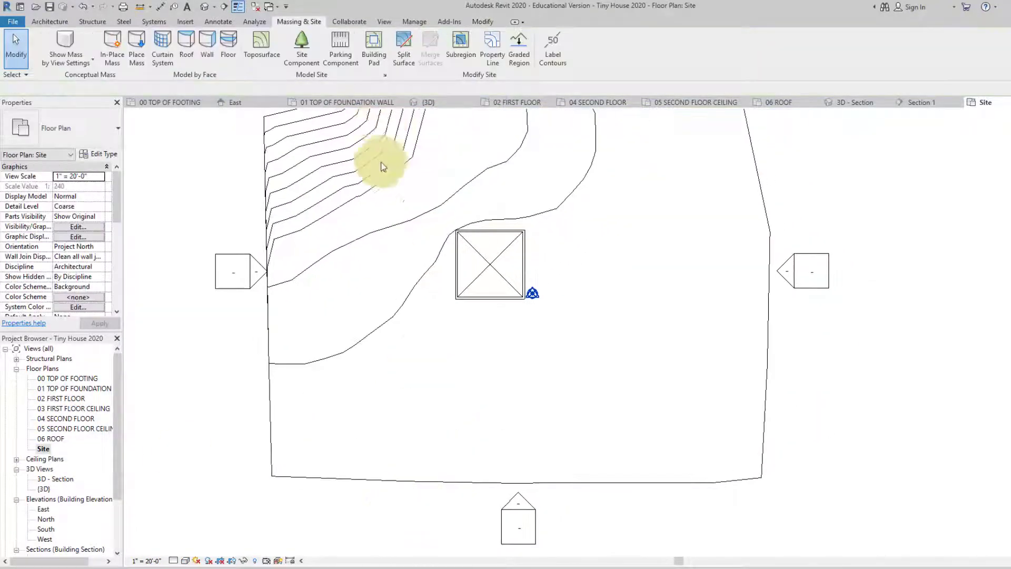
pyautogui.click(404, 56)
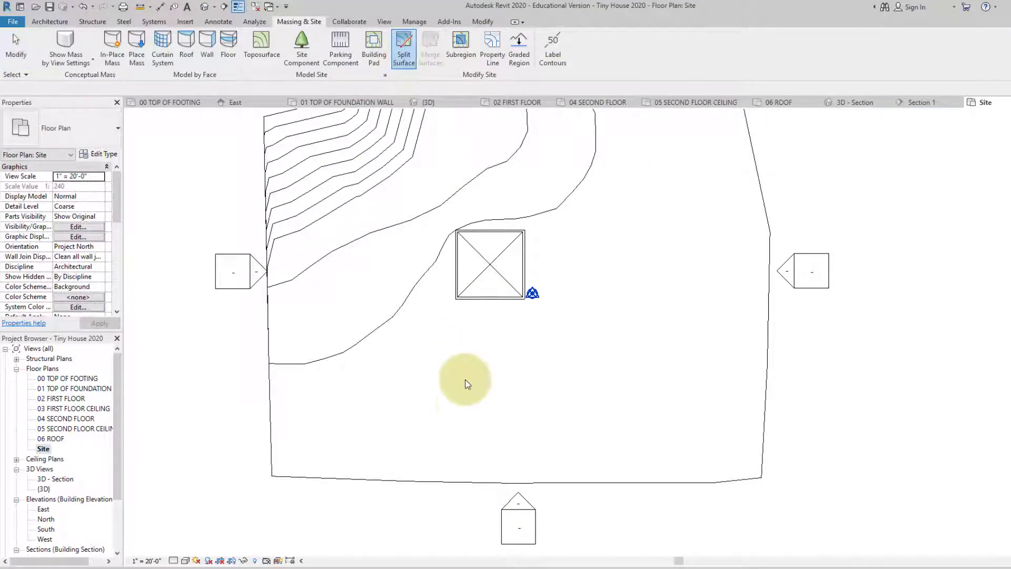
pyautogui.click(454, 482)
pyautogui.scroll(5, 483, 235)
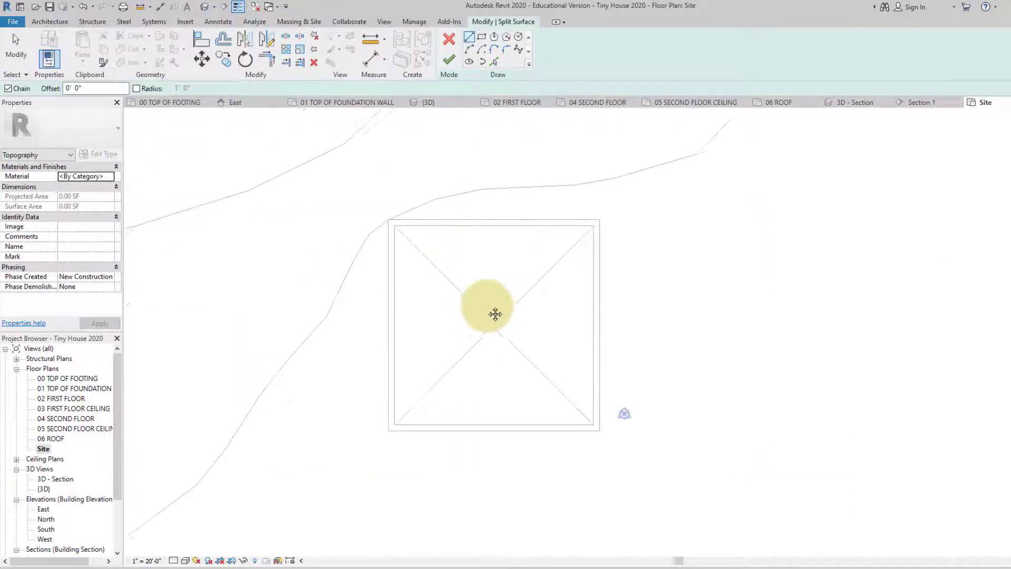
pyautogui.click(483, 38)
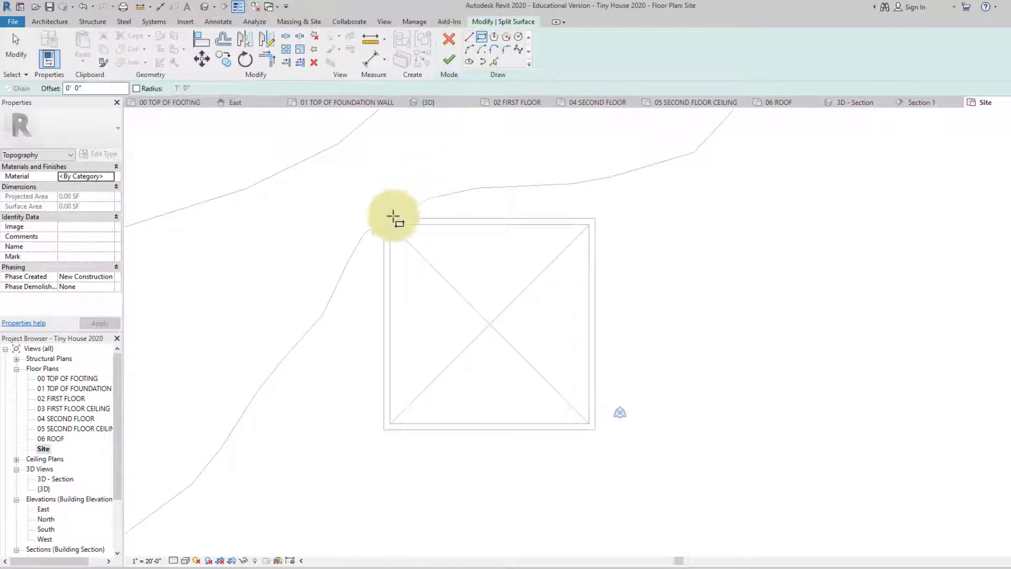
pyautogui.click(385, 431)
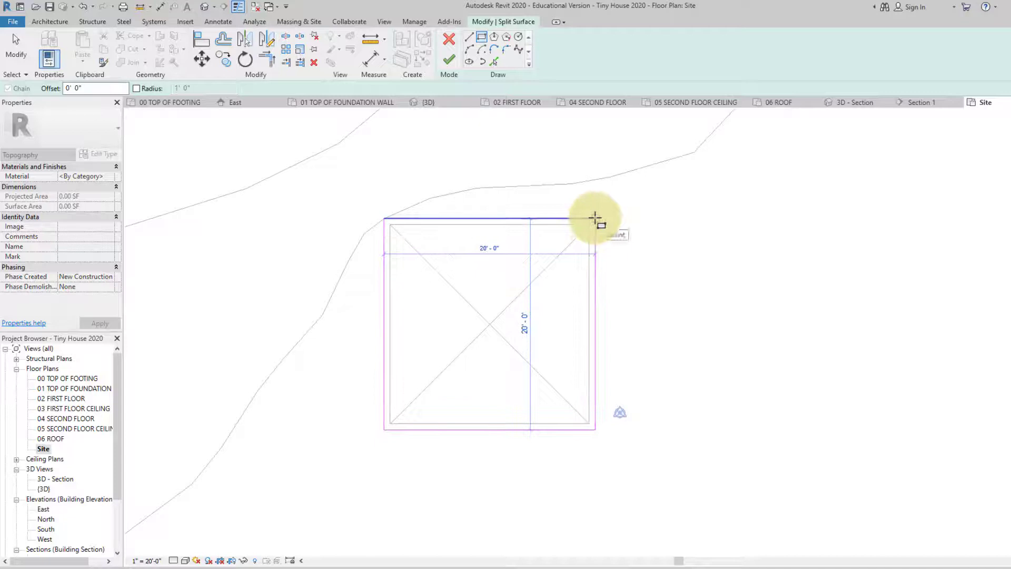
pyautogui.click(596, 217)
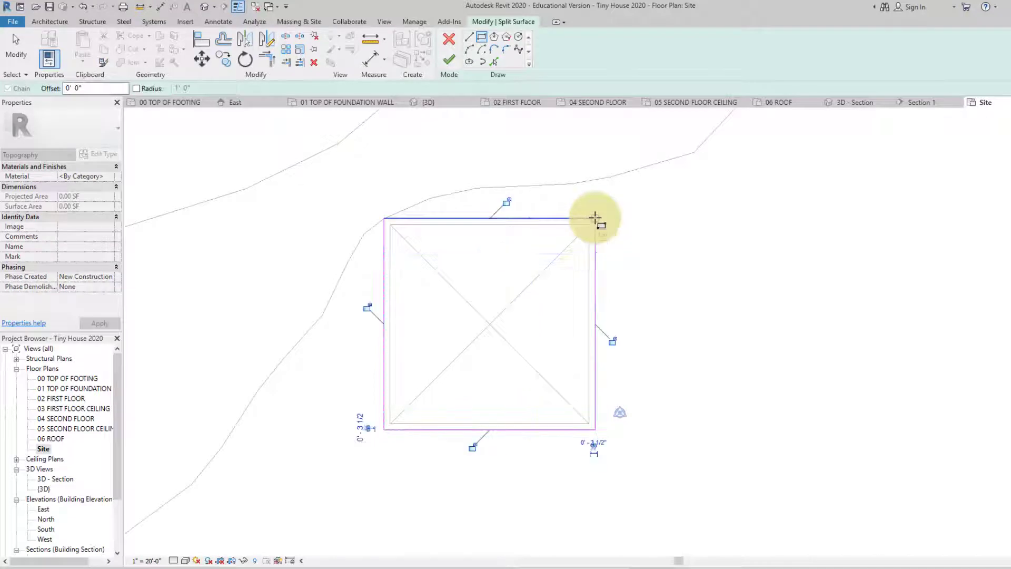
pyautogui.click(450, 61)
# - Examine the split-off surface at the house footprint in the Site plan and in 3D, from below and above
pyautogui.scroll(-2, 487, 232)
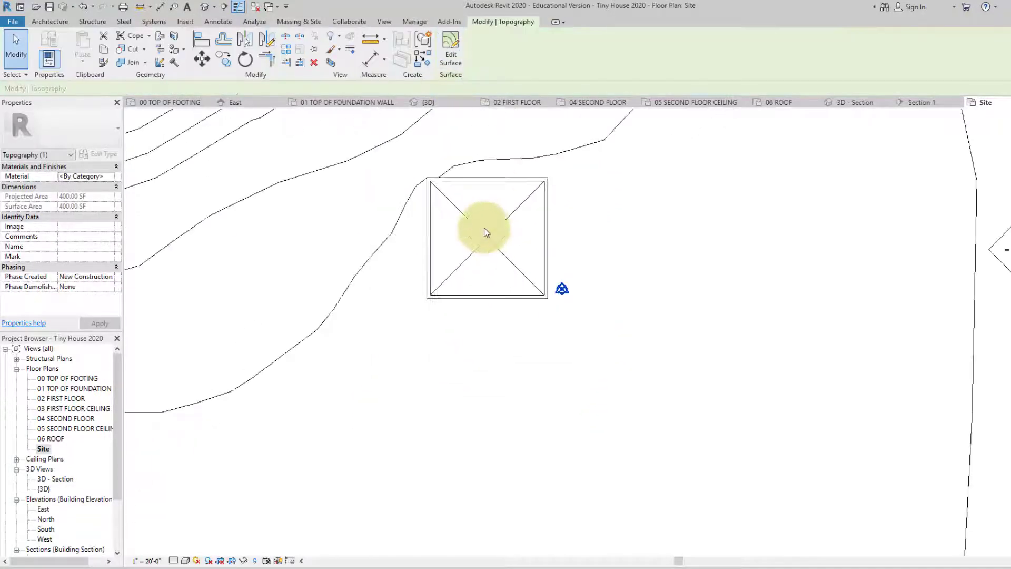
pyautogui.scroll(-2, 487, 232)
pyautogui.scroll(3, 480, 232)
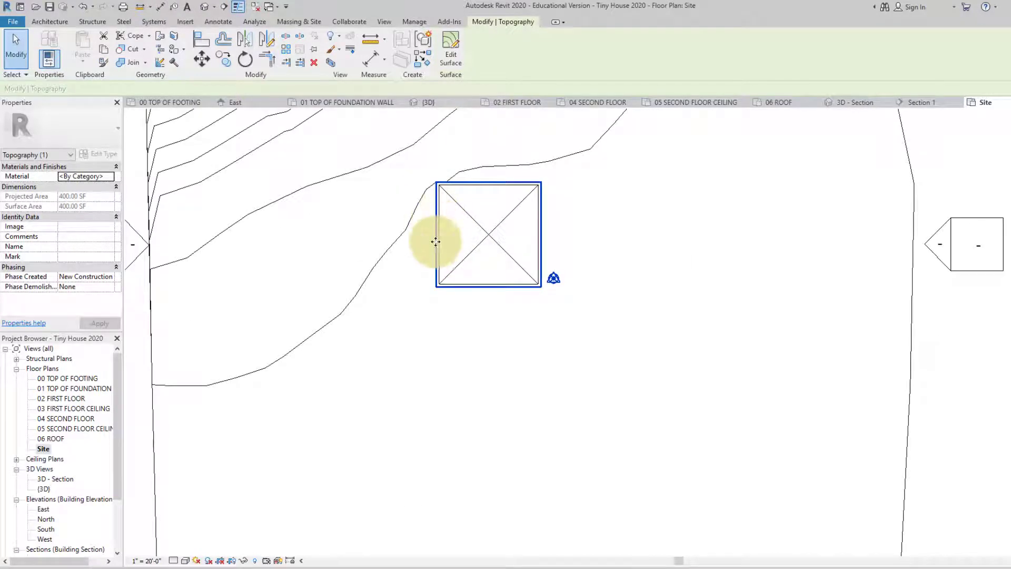
pyautogui.scroll(-2, 436, 251)
pyautogui.moveTo(439, 256); pyautogui.dragTo(445, 319, button='middle')
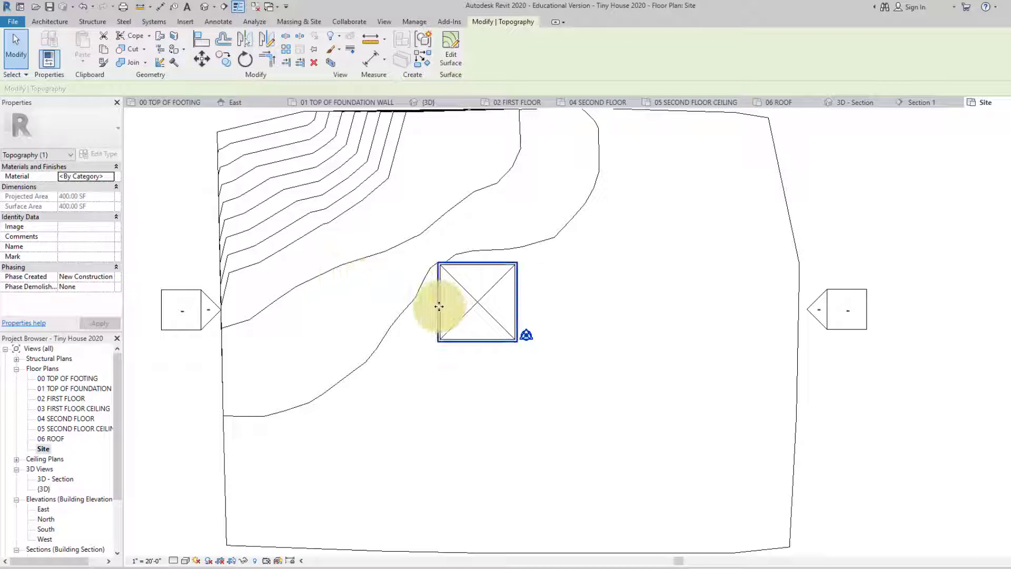
pyautogui.press('Escape')
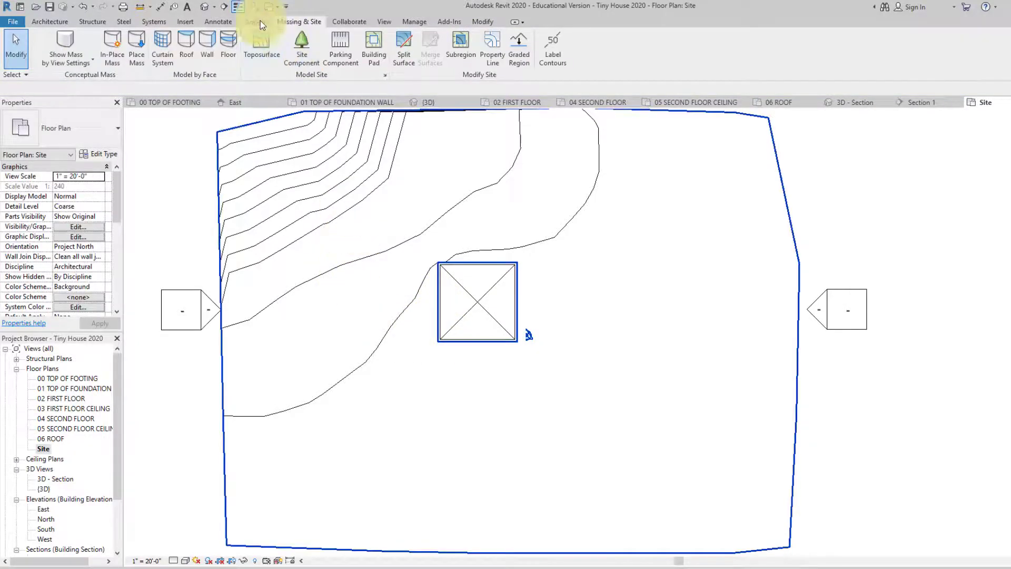
pyautogui.click(206, 7)
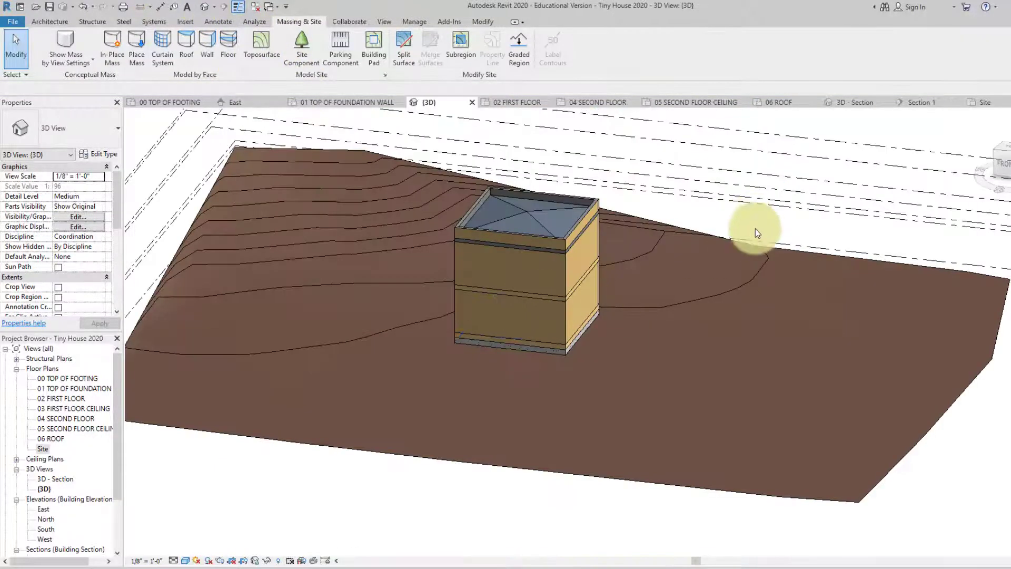
pyautogui.moveTo(994, 208)
pyautogui.keyDown('shift'); pyautogui.mouseDown(button='middle')
pyautogui.moveTo(990, 516)
pyautogui.moveTo(993, 501)
pyautogui.mouseUp(button='middle'); pyautogui.keyUp('shift')
pyautogui.scroll(5, 553, 400)
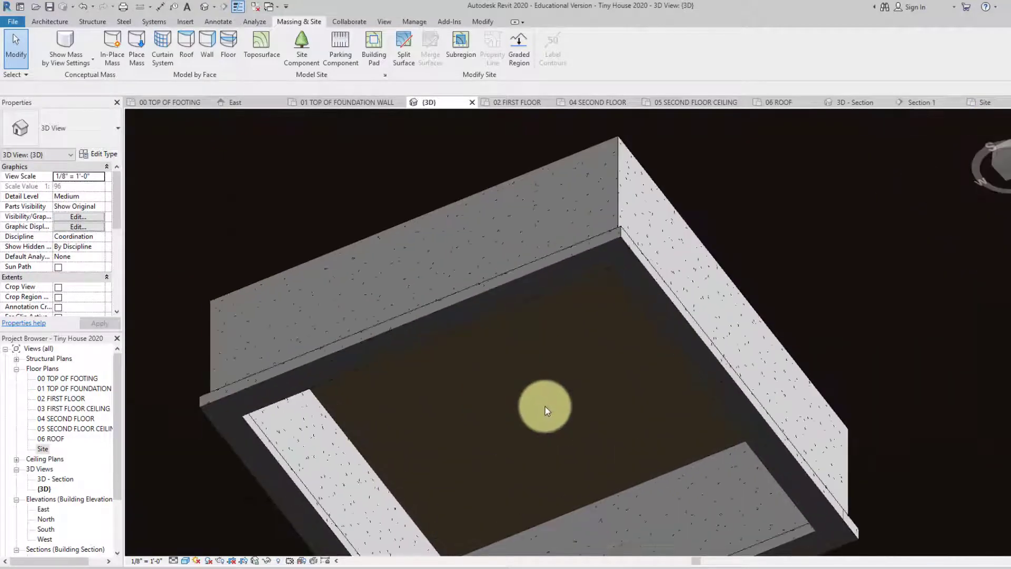
pyautogui.scroll(-5, 546, 405)
pyautogui.scroll(-3, 545, 403)
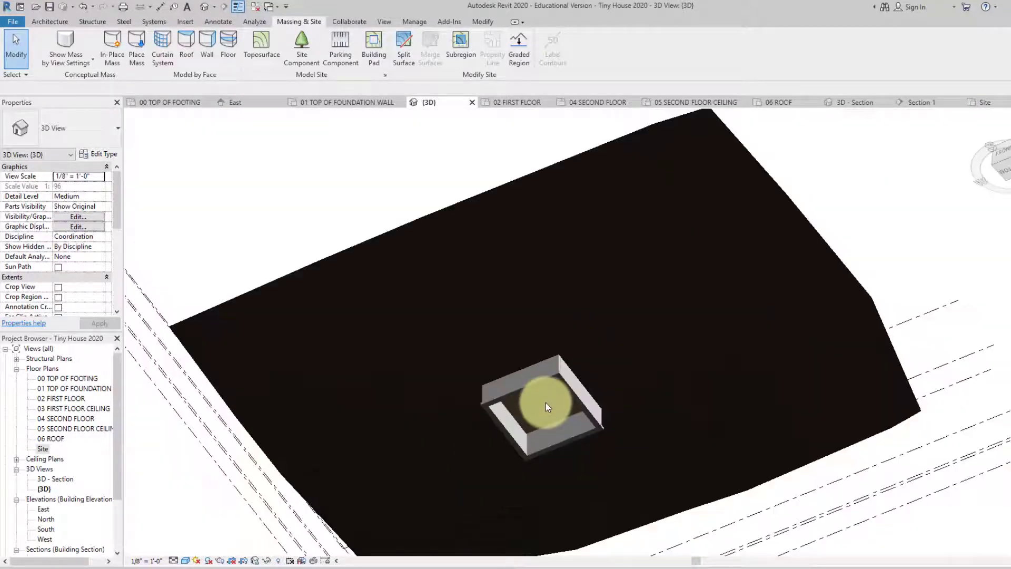
pyautogui.moveTo(993, 158)
pyautogui.keyDown('shift'); pyautogui.mouseDown(button='middle')
pyautogui.moveTo(977, 287)
pyautogui.moveTo(990, 327)
pyautogui.mouseUp(button='middle'); pyautogui.keyUp('shift')
pyautogui.keyDown('shift'); pyautogui.moveTo(129, 260); pyautogui.dragTo(941, 190, button='middle'); pyautogui.keyUp('shift')
pyautogui.moveTo(739, 226); pyautogui.dragTo(738, 205, button='middle')
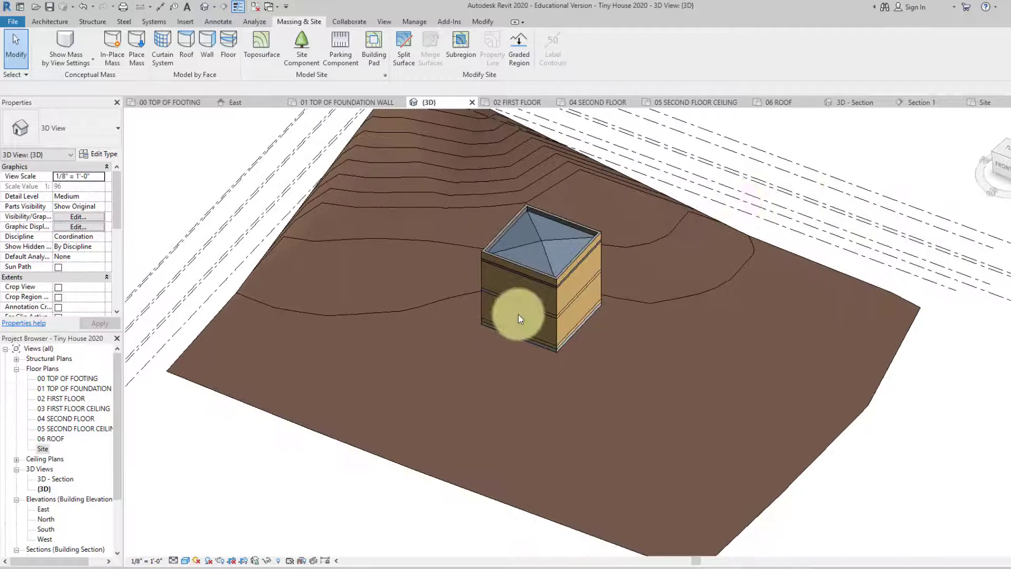
pyautogui.scroll(3, 544, 323)
pyautogui.scroll(2, 545, 328)
pyautogui.scroll(-5, 545, 328)
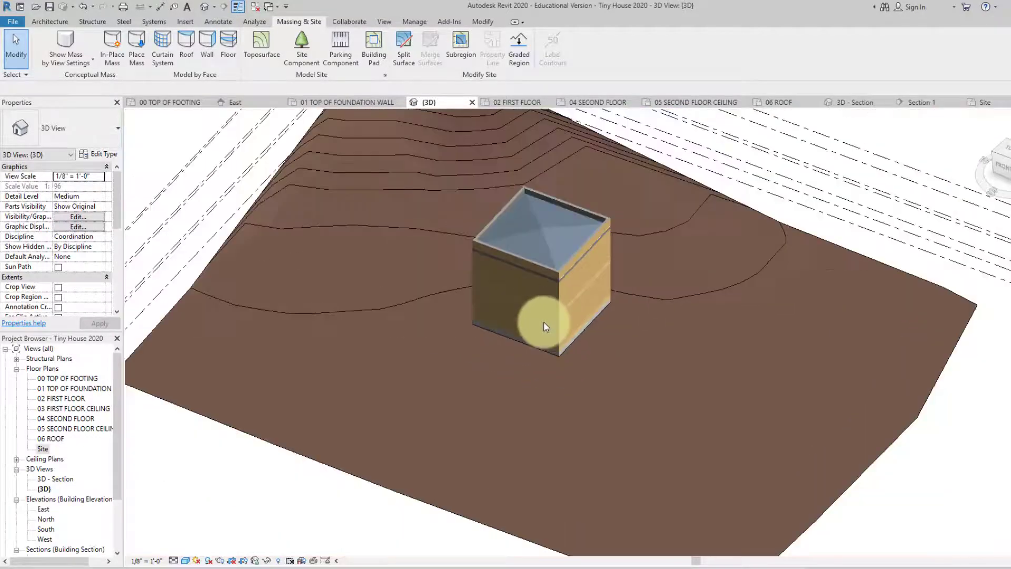
pyautogui.moveTo(1003, 169); pyautogui.dragTo(610, 258)
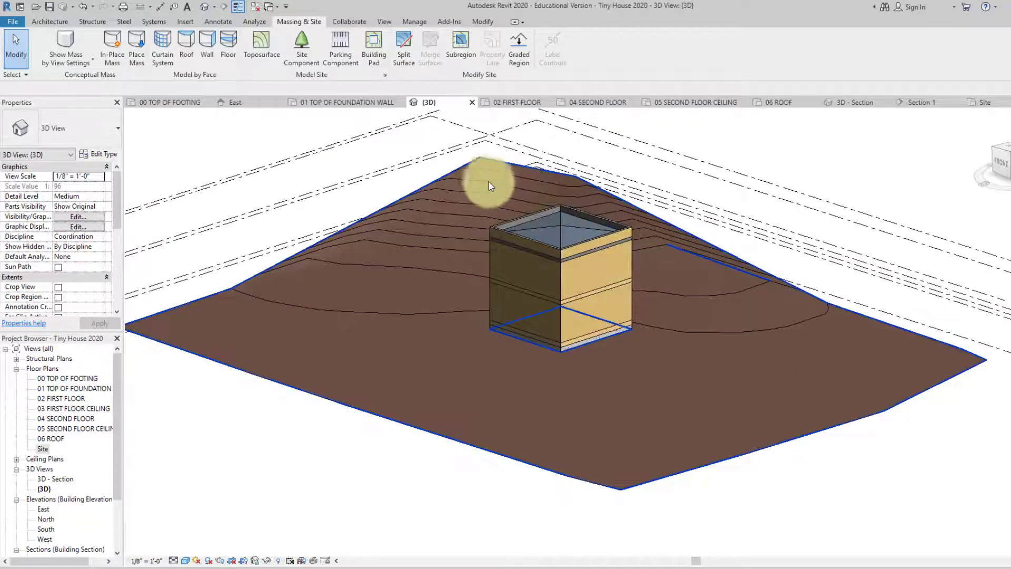
# - Select the large toposurface around the house in the 3D view and open the material browser for its Material property
pyautogui.moveTo(447, 214); pyautogui.dragTo(435, 255, button='middle')
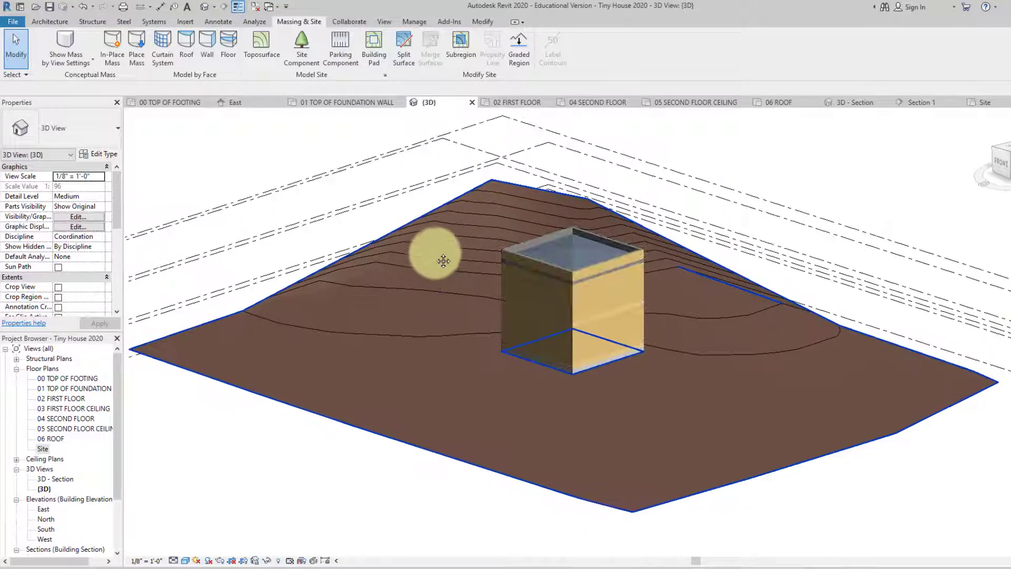
pyautogui.moveTo(1000, 163); pyautogui.dragTo(1005, 177)
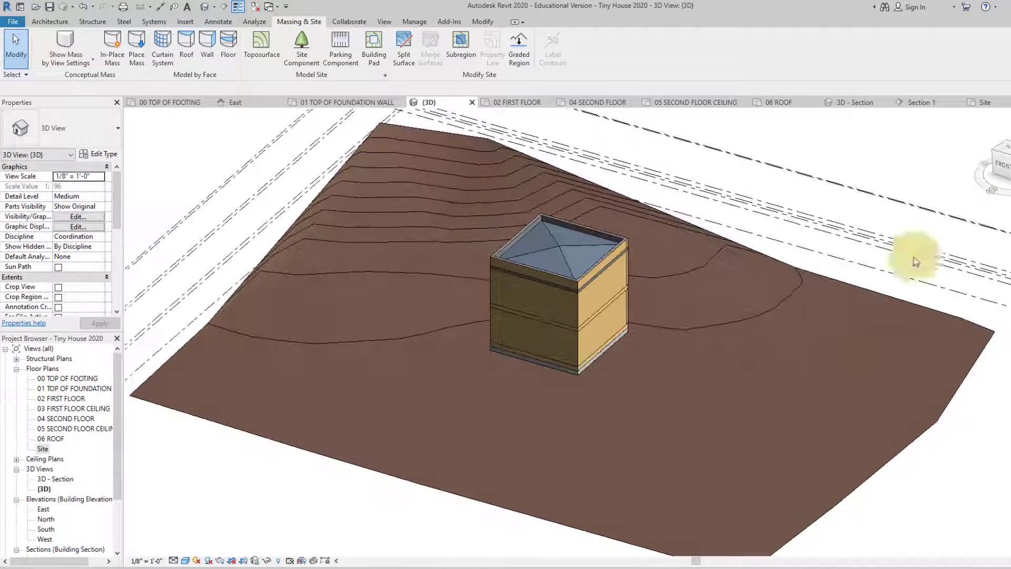
pyautogui.scroll(3, 615, 350)
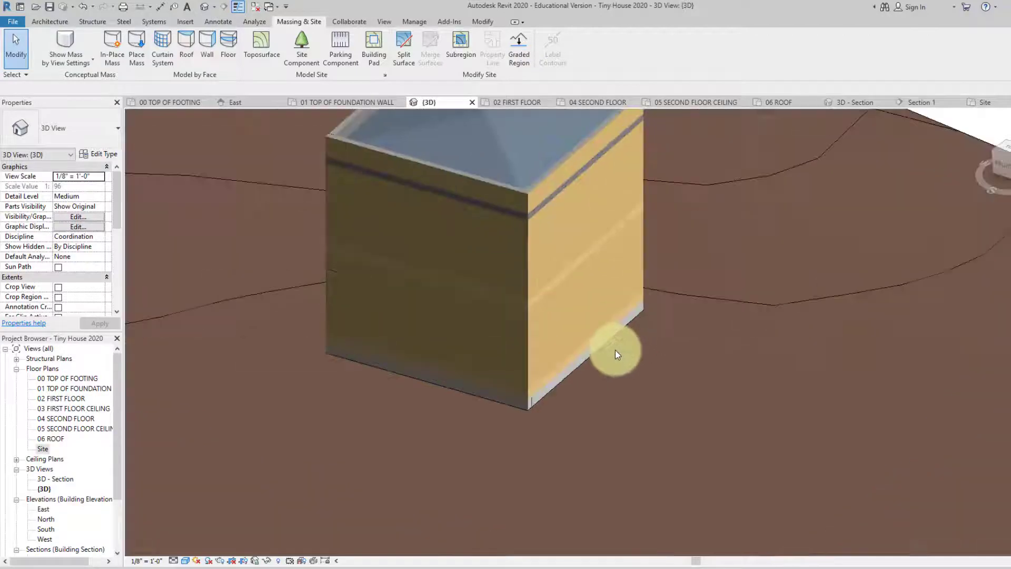
pyautogui.scroll(-2, 612, 327)
pyautogui.scroll(2, 605, 291)
pyautogui.scroll(-3, 606, 291)
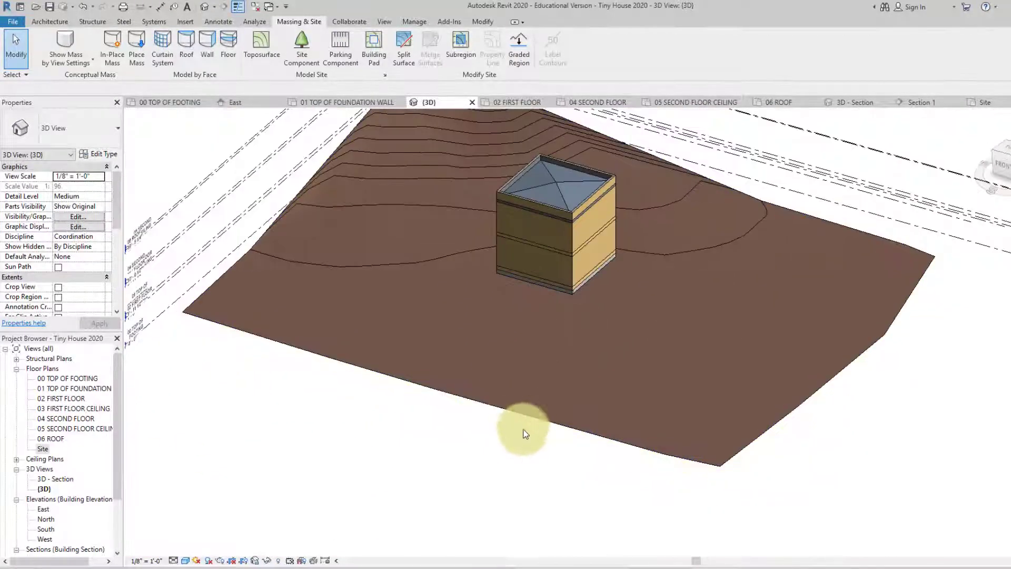
pyautogui.click(528, 418)
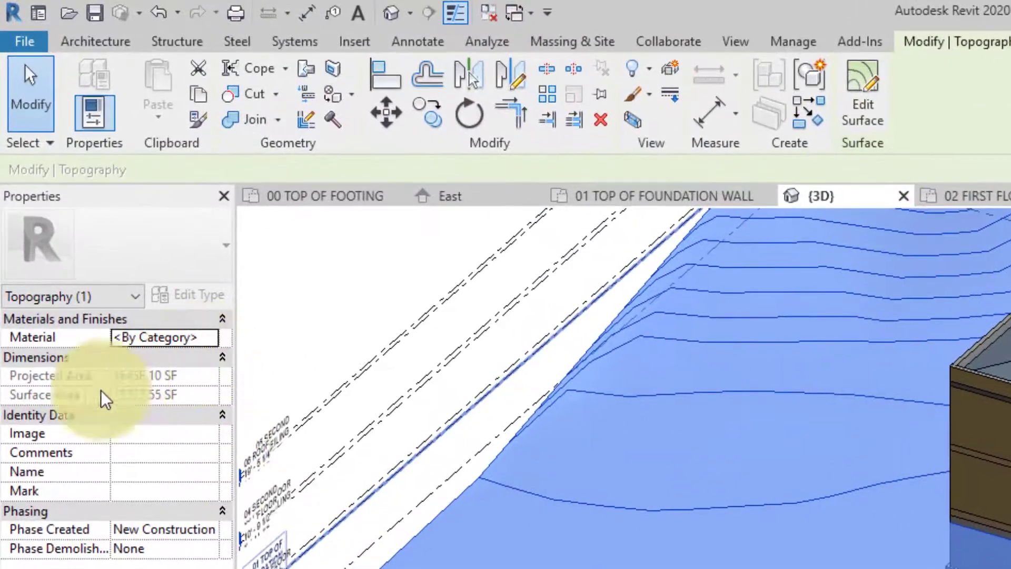
pyautogui.press('Escape')
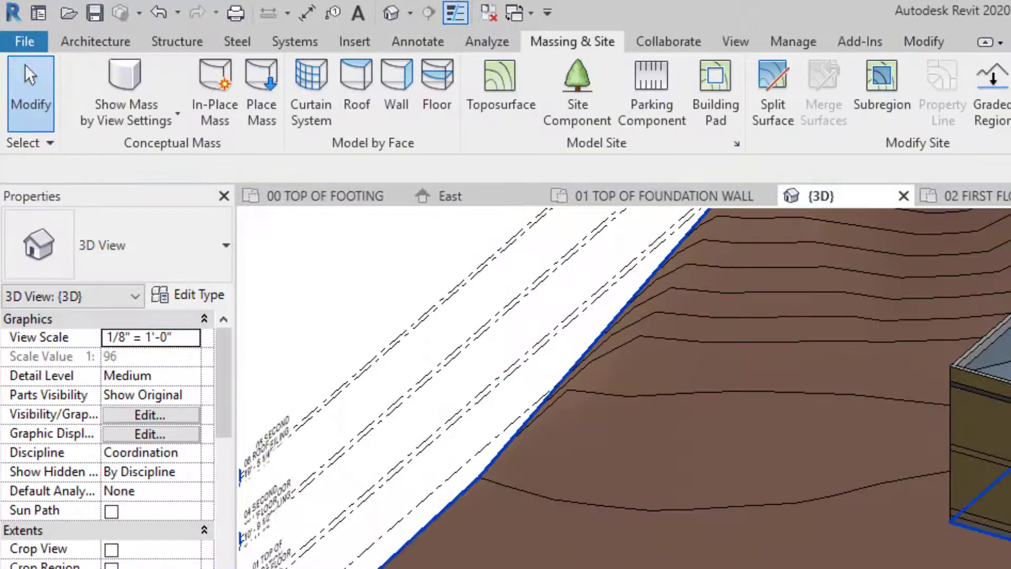
pyautogui.click(532, 420)
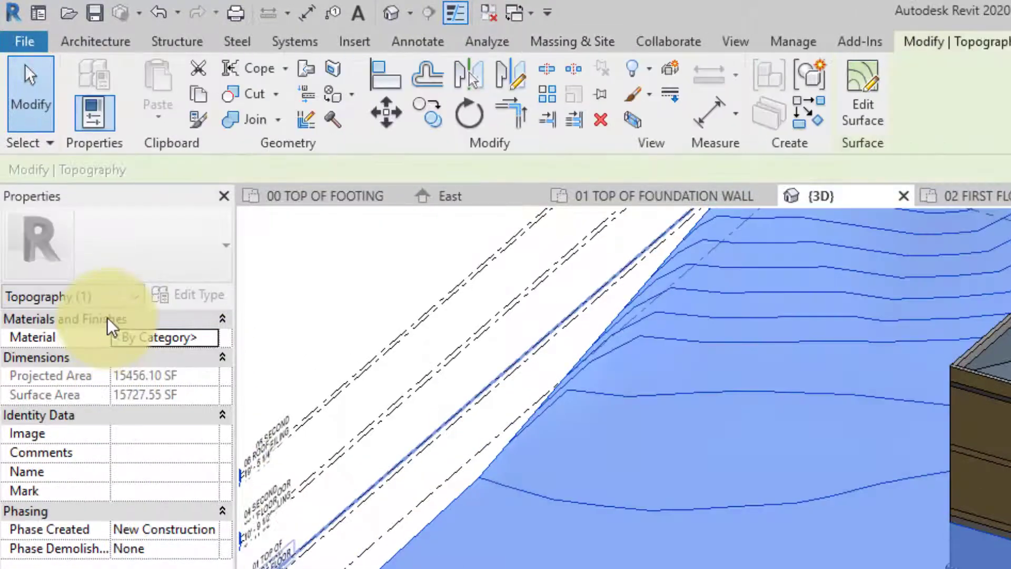
pyautogui.click(214, 342)
pyautogui.scroll(1, 103, 134)
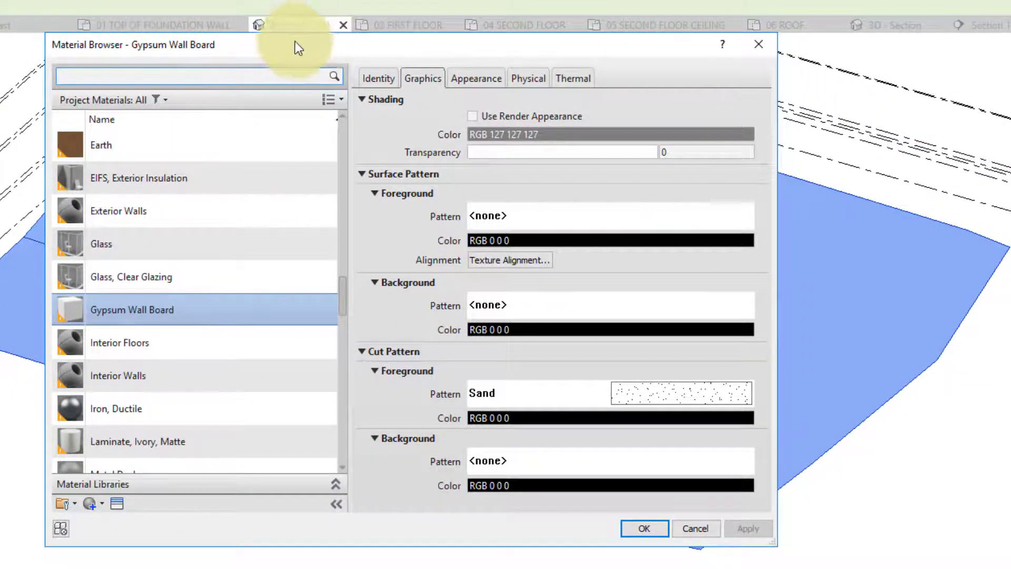
pyautogui.moveTo(295, 41)
pyautogui.mouseDown()
pyautogui.moveTo(214, 95)
pyautogui.moveTo(248, 102)
pyautogui.moveTo(314, 48)
pyautogui.moveTo(303, 38)
pyautogui.mouseUp()
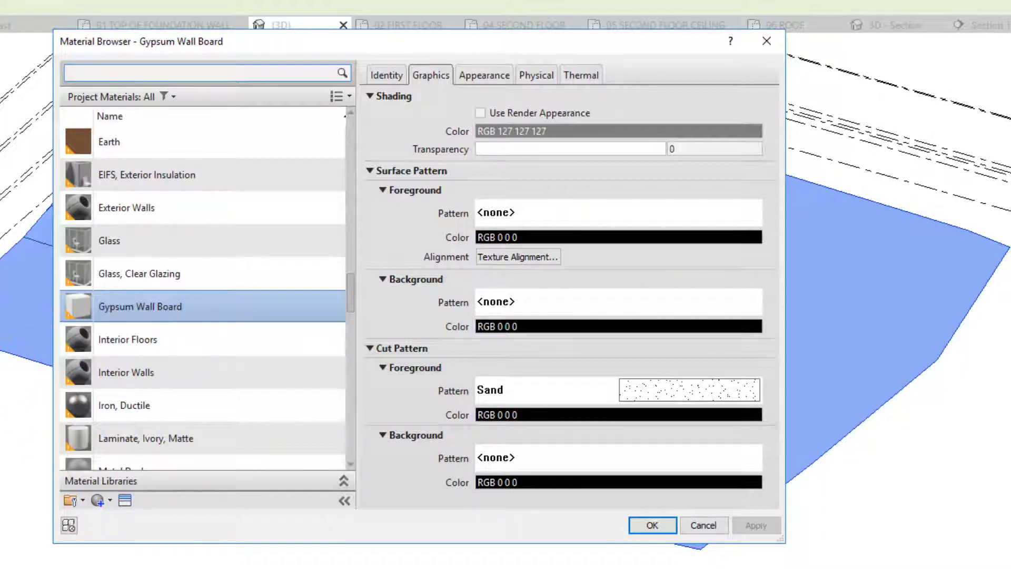
# - Look through the project materials list for a material suited to a grass-covered ground surface
pyautogui.scroll(-1, 221, 422)
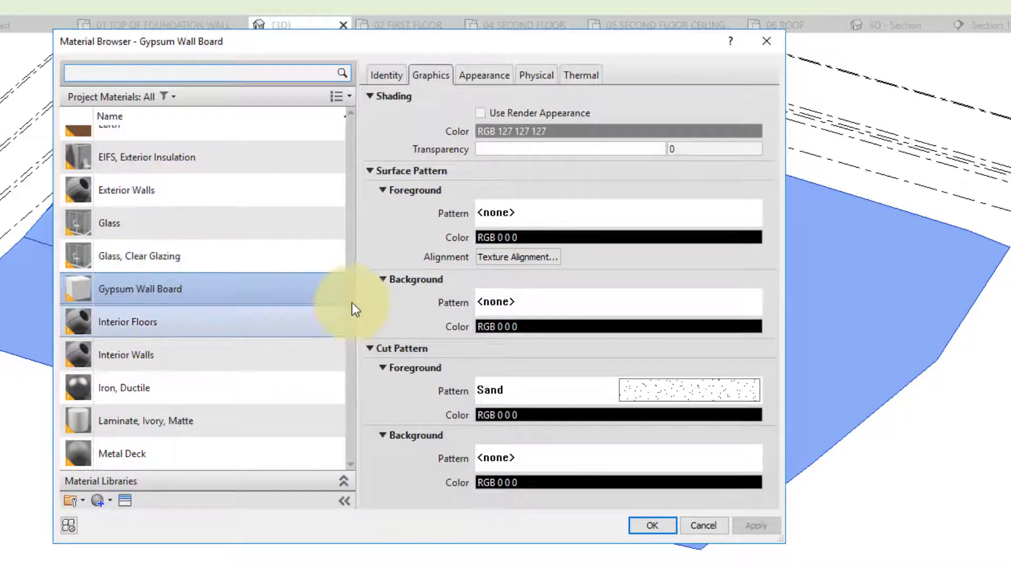
pyautogui.scroll(-1, 353, 304)
pyautogui.scroll(-5, 353, 304)
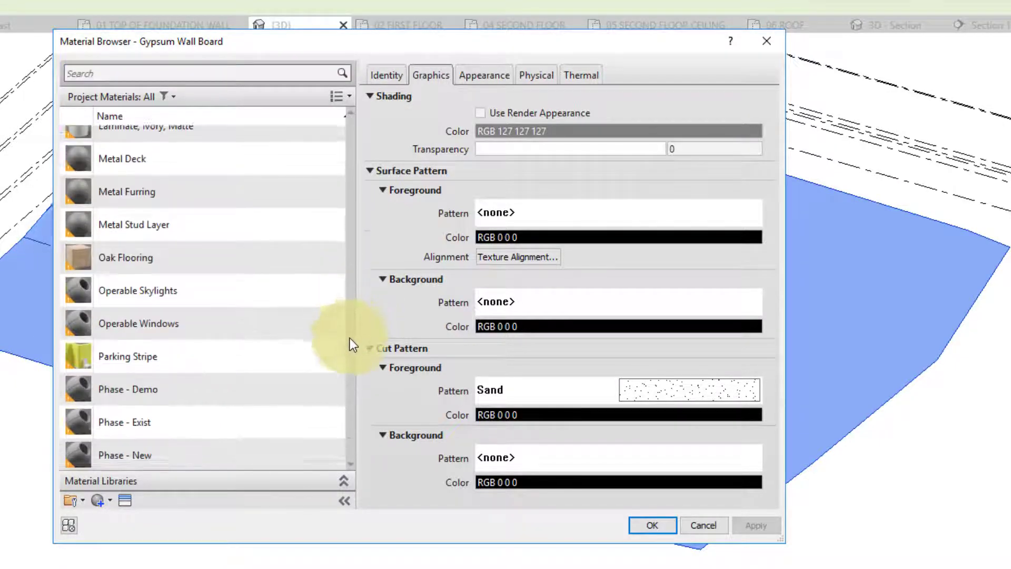
pyautogui.scroll(-7, 343, 362)
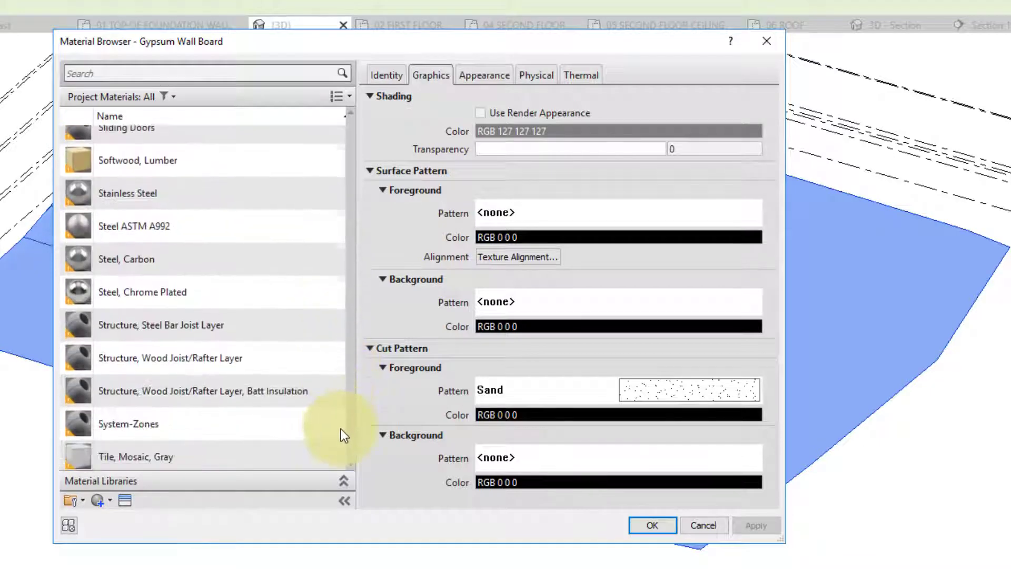
pyautogui.scroll(10, 334, 388)
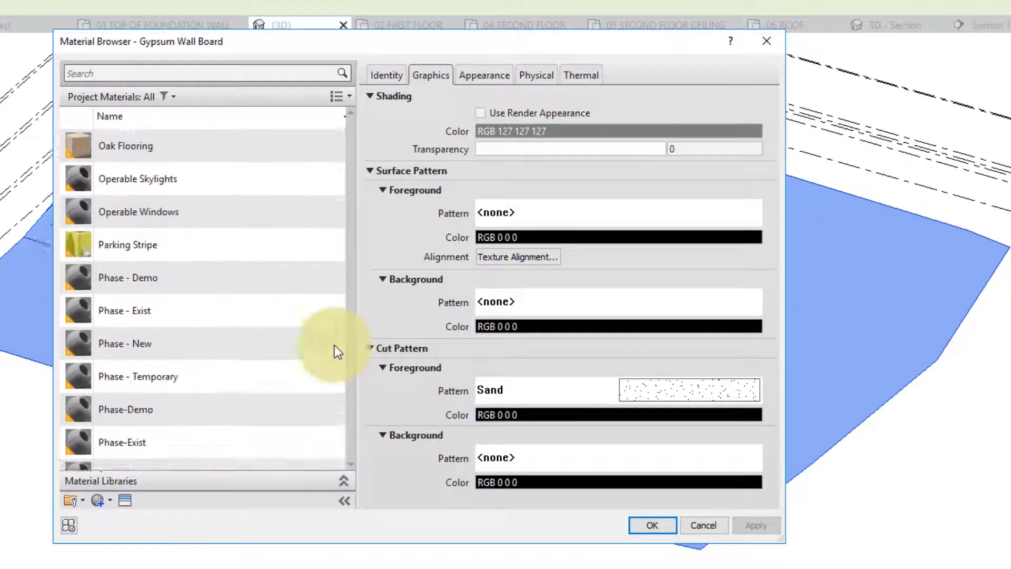
pyautogui.scroll(-4, 332, 369)
pyautogui.scroll(-3, 330, 400)
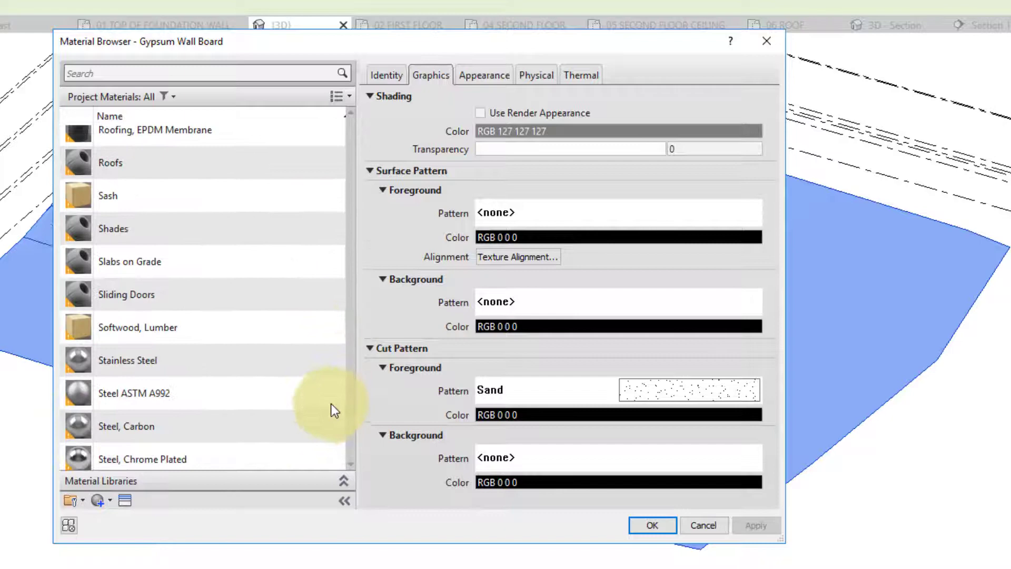
pyautogui.scroll(1, 330, 403)
pyautogui.scroll(1, 333, 390)
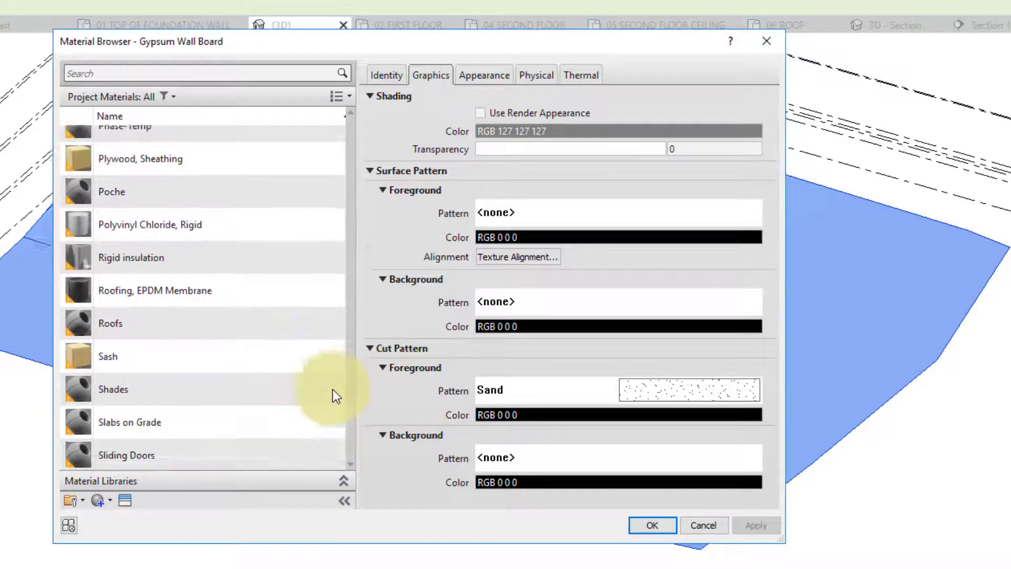
pyautogui.scroll(-3, 333, 412)
pyautogui.scroll(-1, 332, 419)
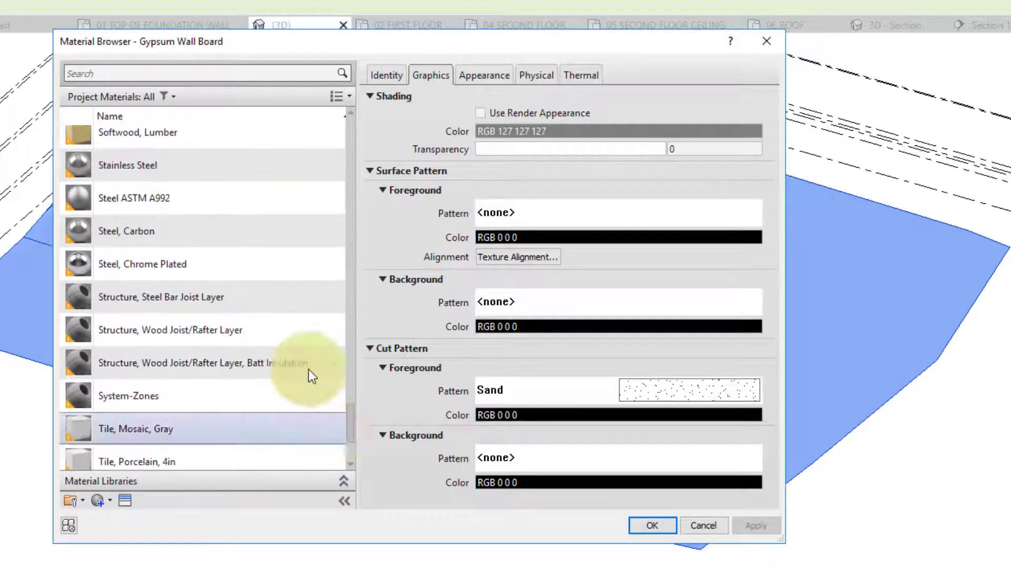
# - Search the project materials for "grass", and clear the search to restore the full list
pyautogui.click(133, 74)
pyautogui.write('gra')
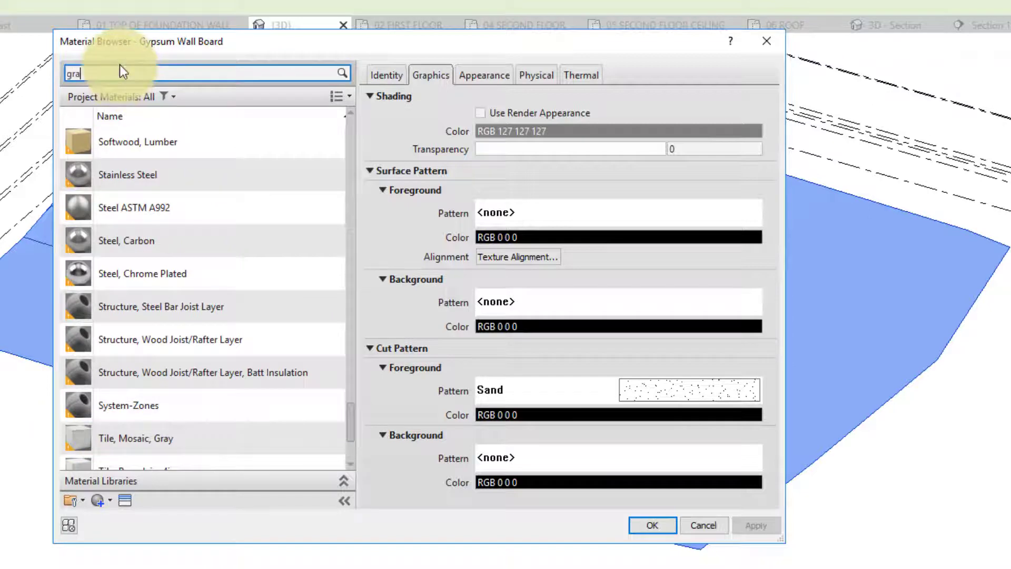
pyautogui.write('ss')
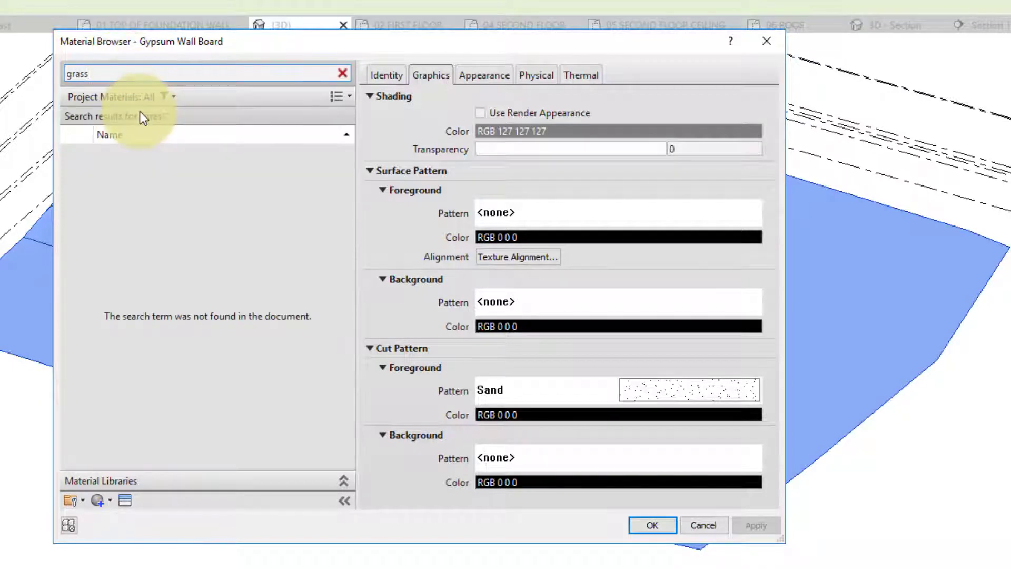
pyautogui.press('BackSpace')
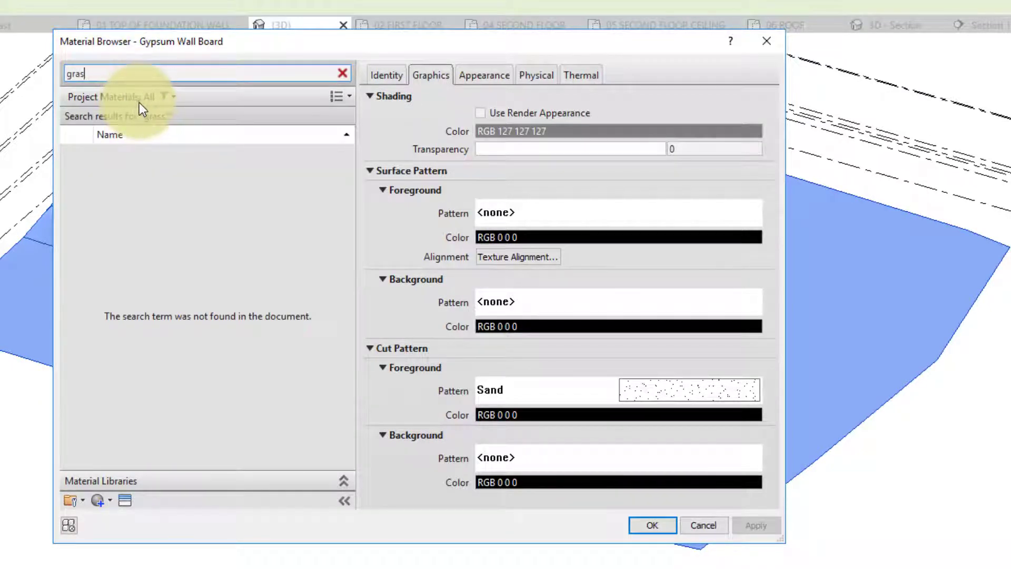
pyautogui.press('BackSpace')
pyautogui.press('BackSpace')
pyautogui.press('BackSpace')
pyautogui.press('BackSpace')
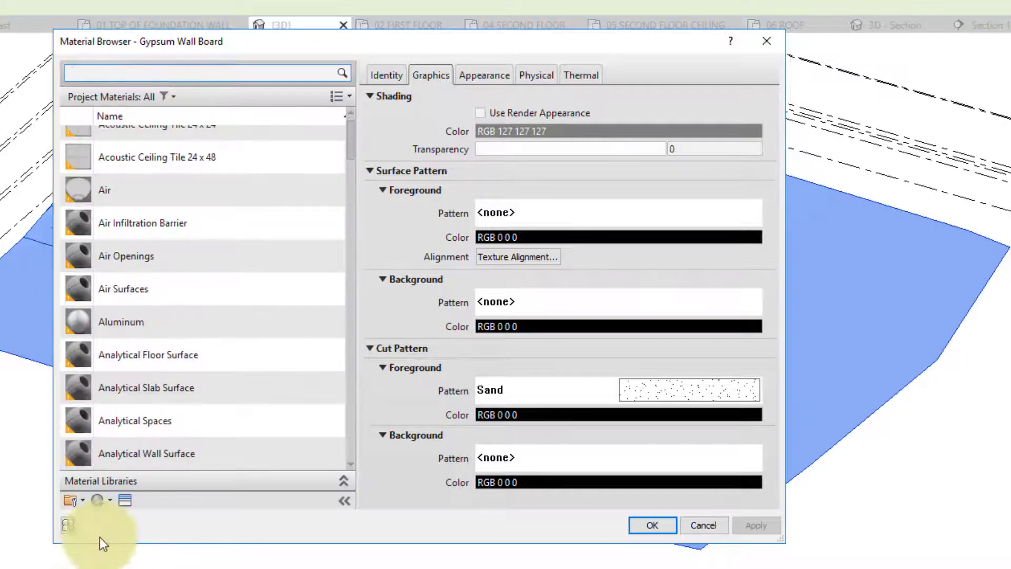
# - Create a new material and rename it Grass 1
pyautogui.click(97, 500)
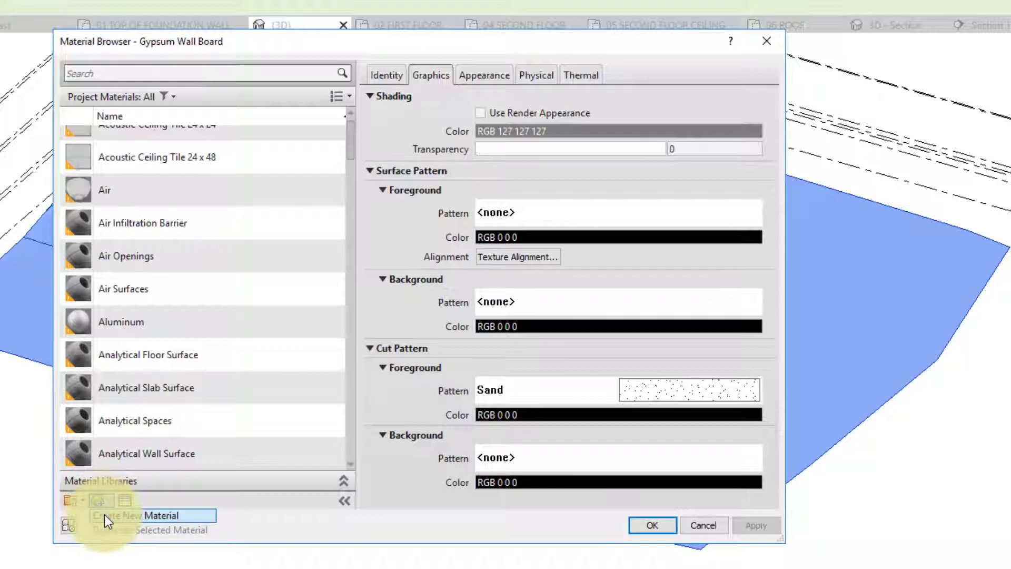
pyautogui.click(105, 514)
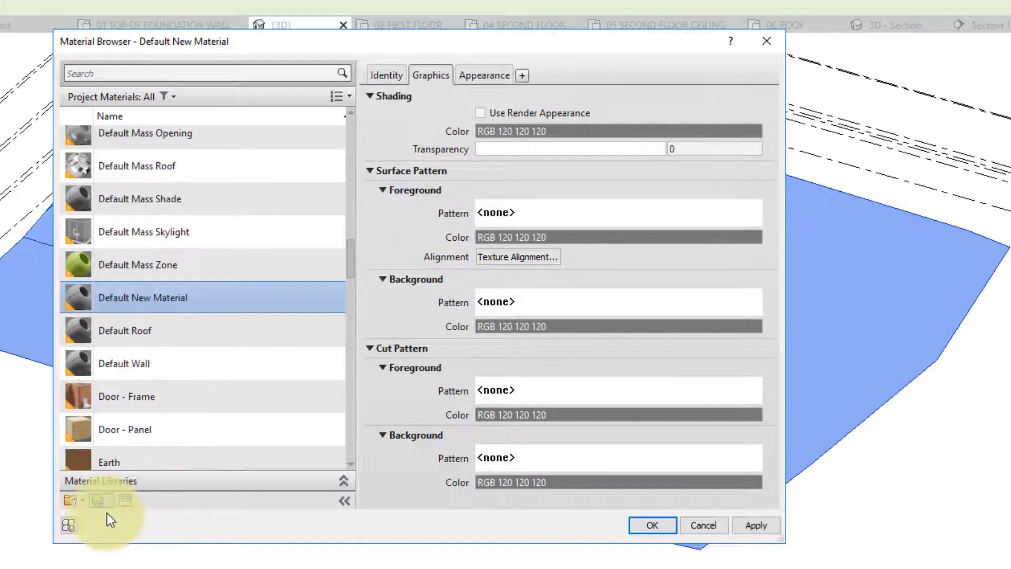
pyautogui.rightClick(122, 290)
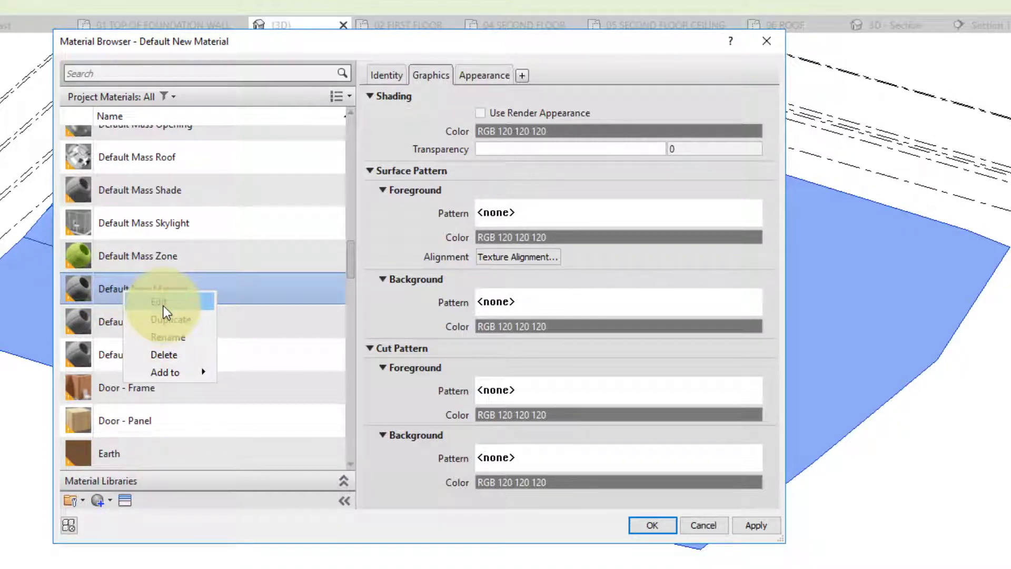
pyautogui.click(172, 336)
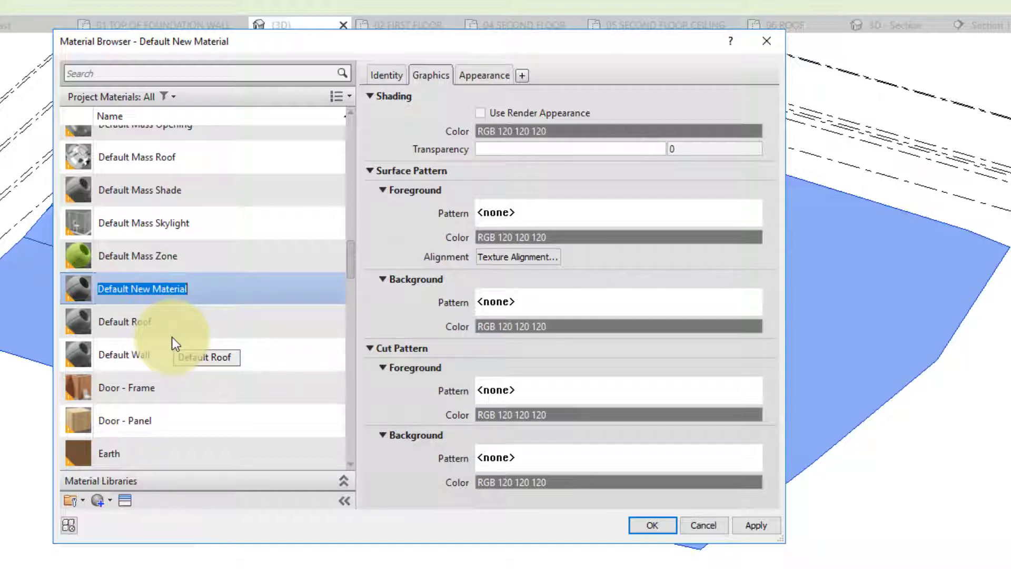
pyautogui.write('grass 1')
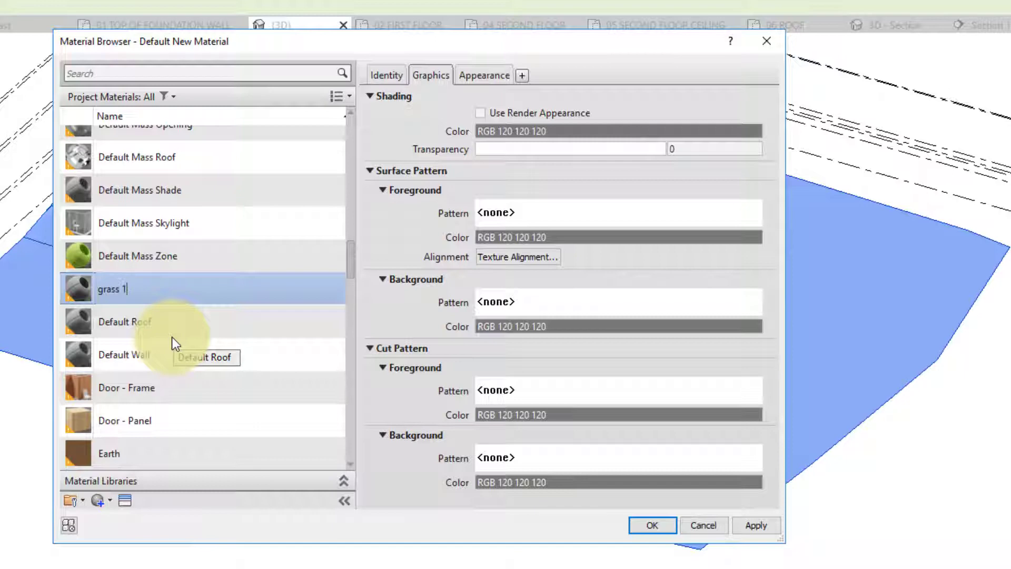
pyautogui.press('BackSpace')
pyautogui.press('BackSpace')
pyautogui.press('BackSpace')
pyautogui.press('BackSpace')
pyautogui.press('BackSpace')
pyautogui.press('BackSpace')
pyautogui.press('BackSpace')
pyautogui.write('Grass 1')
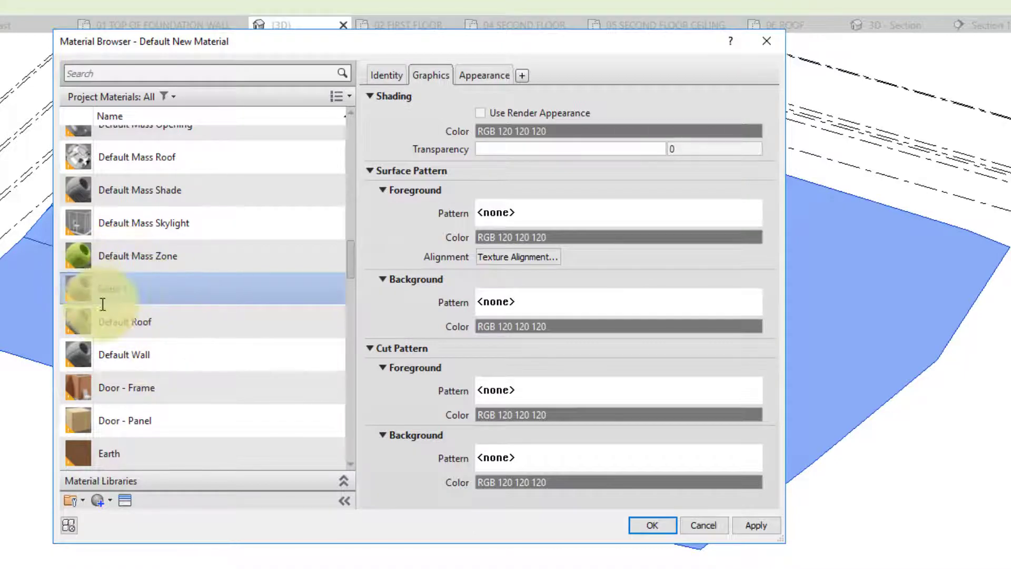
# - Enable Use Render Appearance for the shading of Grass 1, and check its generic appearance's image option without choosing a file
pyautogui.click(480, 114)
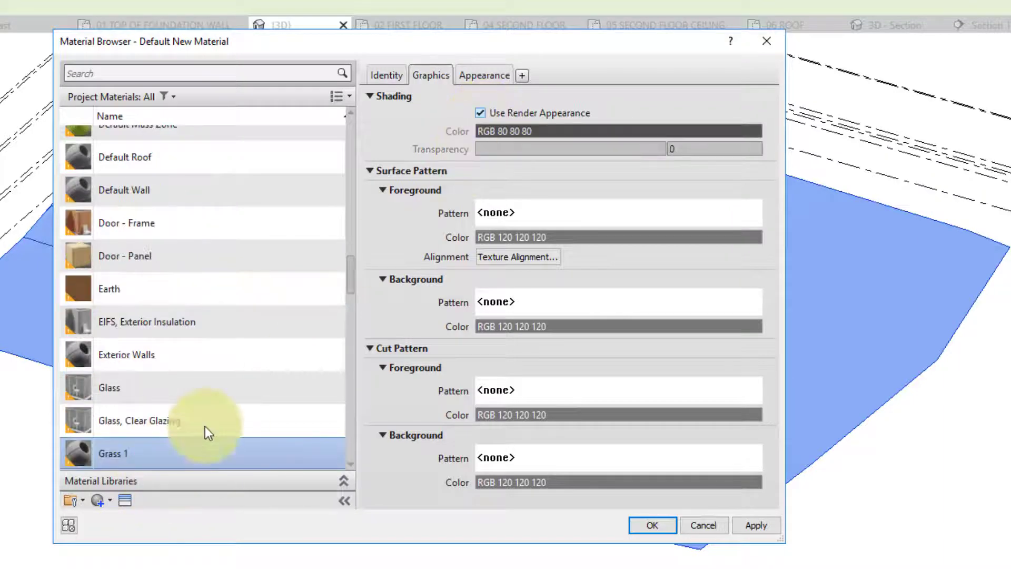
pyautogui.click(485, 76)
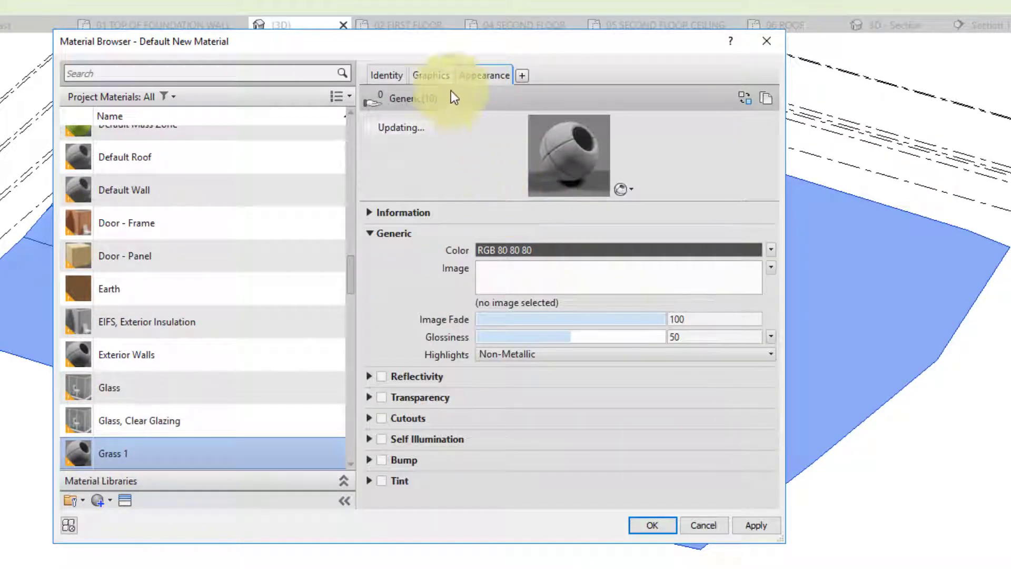
pyautogui.click(440, 75)
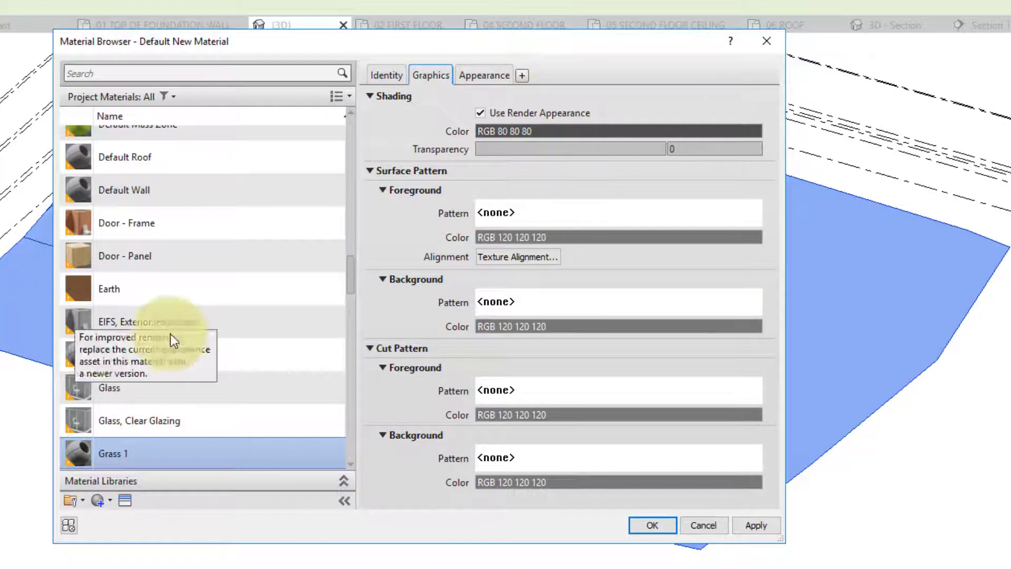
pyautogui.click(498, 75)
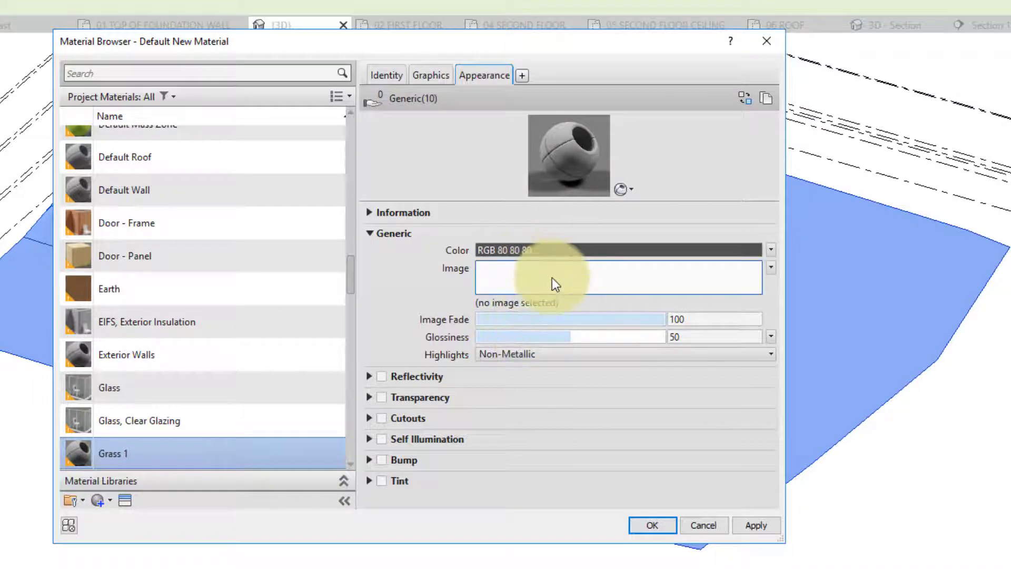
pyautogui.click(526, 282)
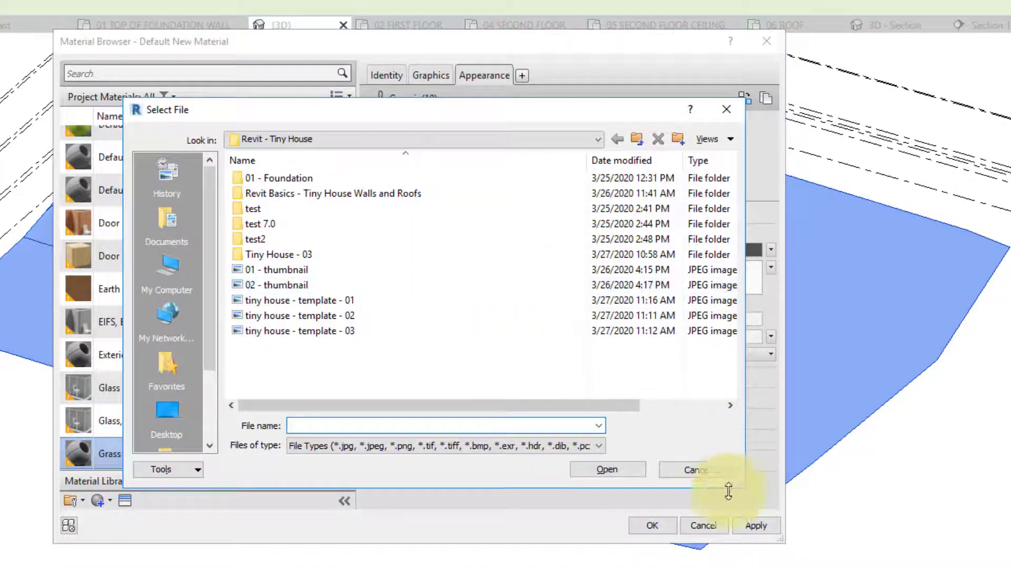
pyautogui.click(709, 469)
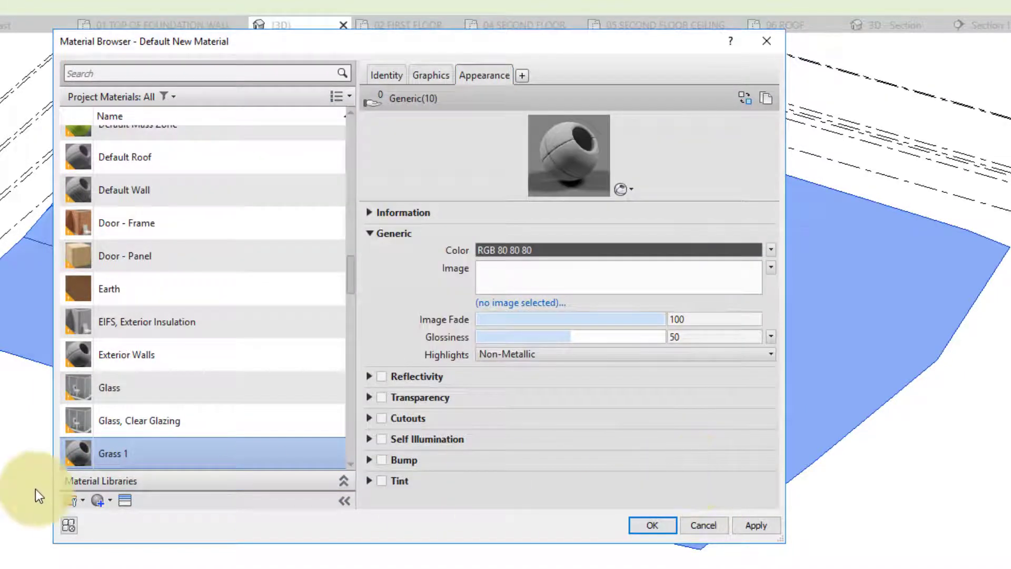
# - Open the asset browser for the Grass 1 appearance and list the Sitework assets of the Appearance Library
pyautogui.click(127, 508)
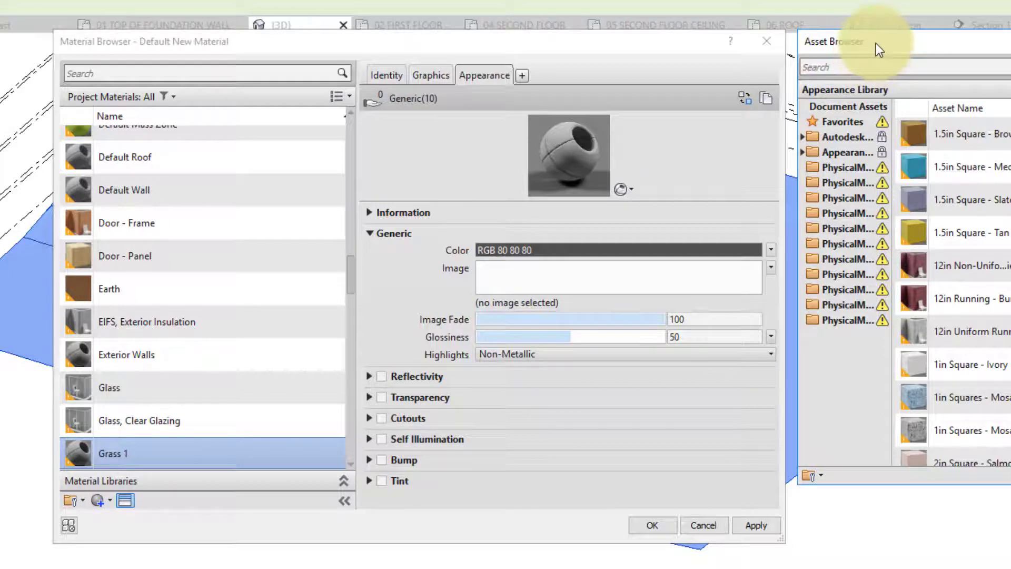
pyautogui.moveTo(876, 43); pyautogui.dragTo(174, 79)
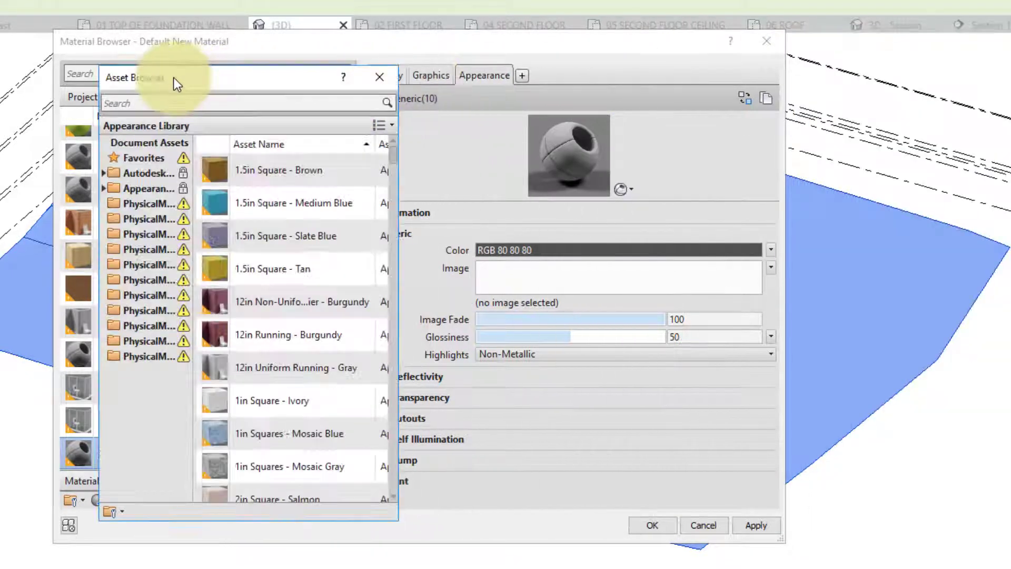
pyautogui.scroll(-1, 313, 400)
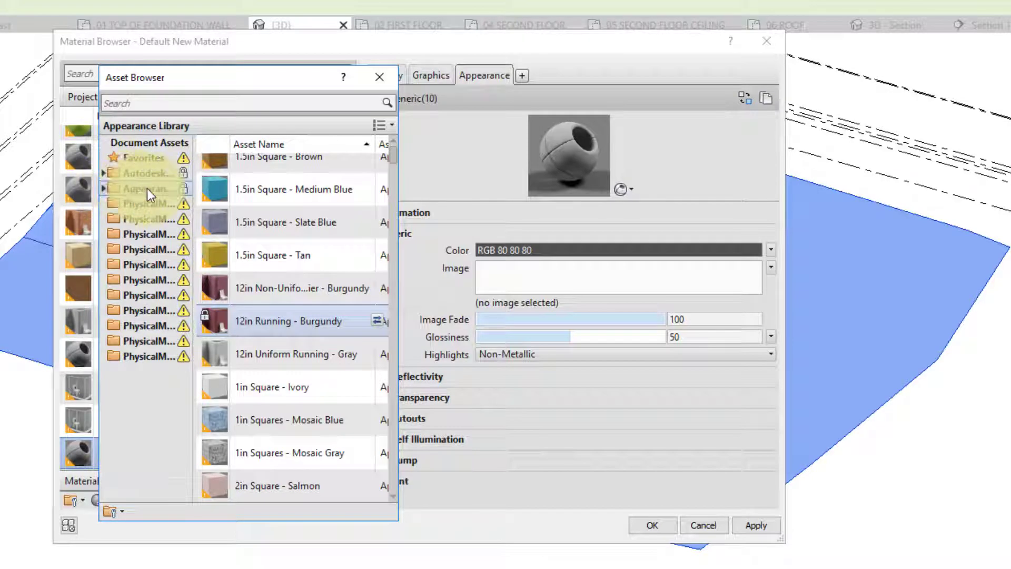
pyautogui.click(104, 188)
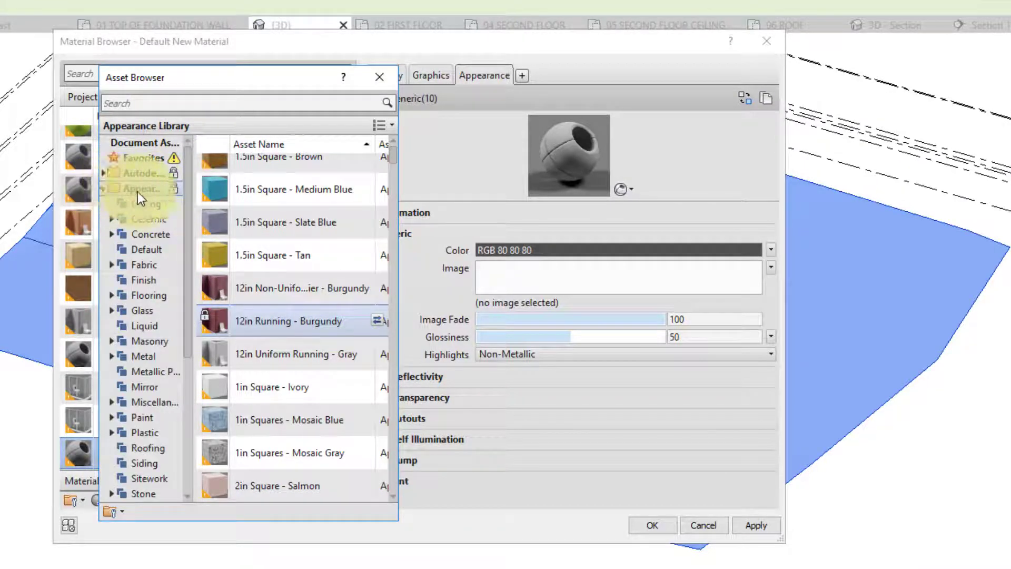
pyautogui.moveTo(191, 197); pyautogui.dragTo(274, 203)
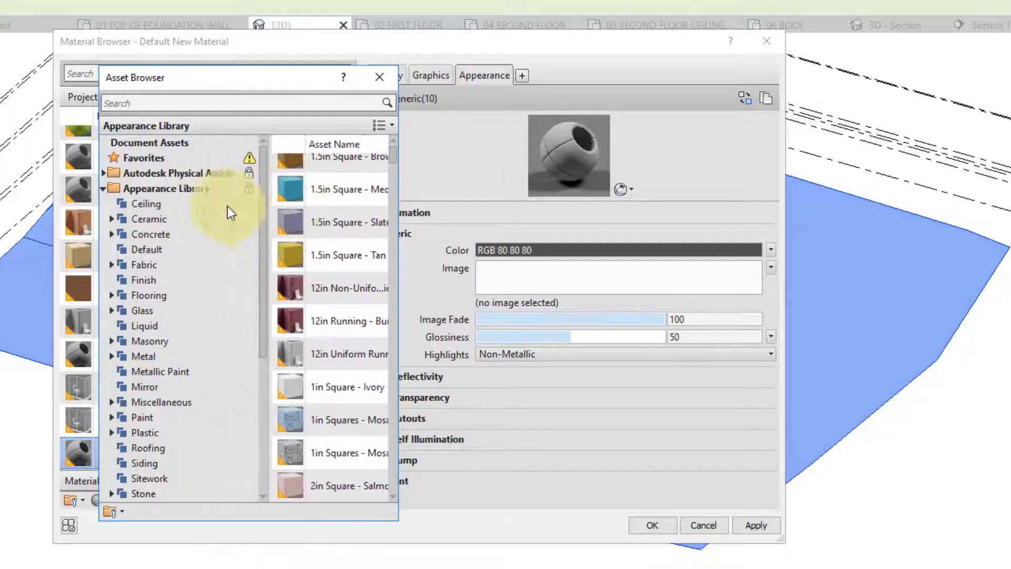
pyautogui.click(159, 311)
pyautogui.scroll(-2, 159, 315)
pyautogui.scroll(1, 203, 342)
pyautogui.click(168, 296)
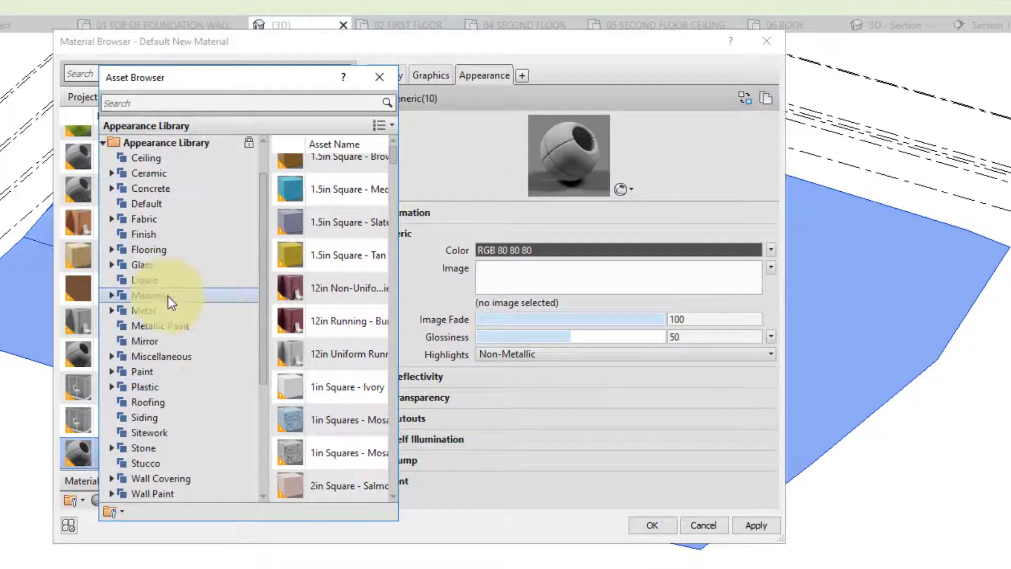
pyautogui.scroll(-1, 168, 298)
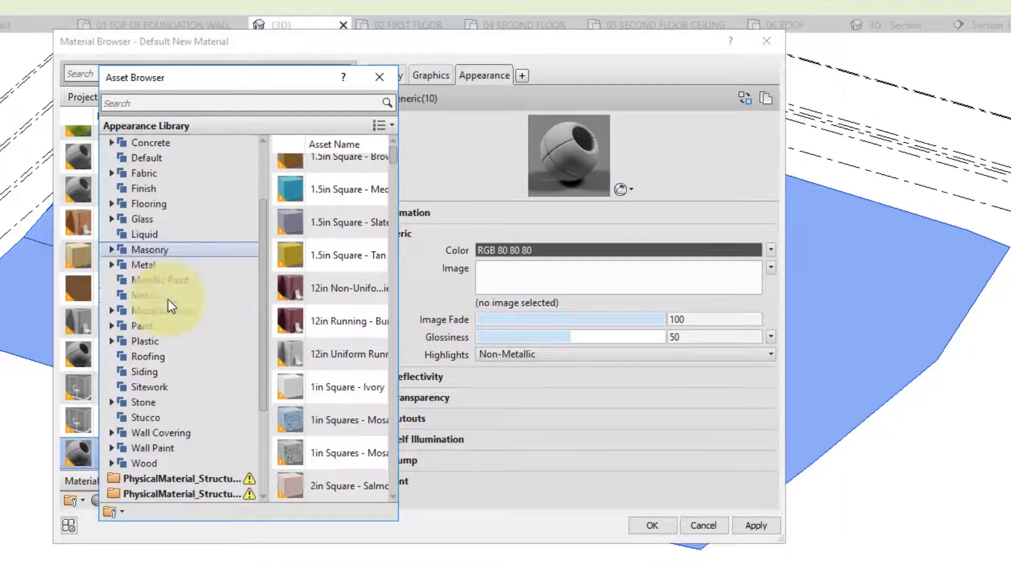
pyautogui.click(148, 391)
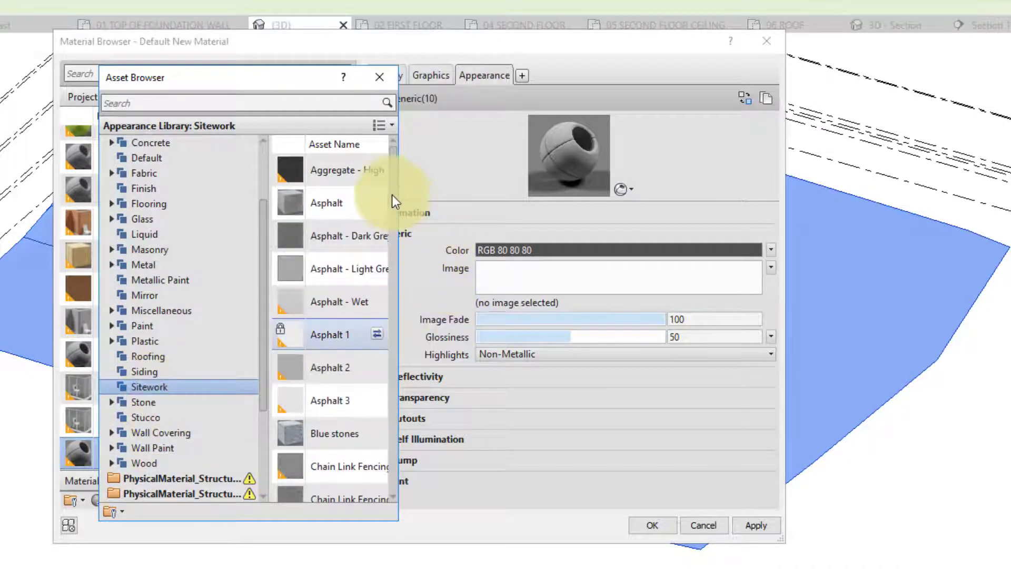
# - Replace the Grass 1 appearance with the Sitework asset Grass - Generic, close the asset browser and apply the change
pyautogui.moveTo(391, 194); pyautogui.dragTo(389, 334)
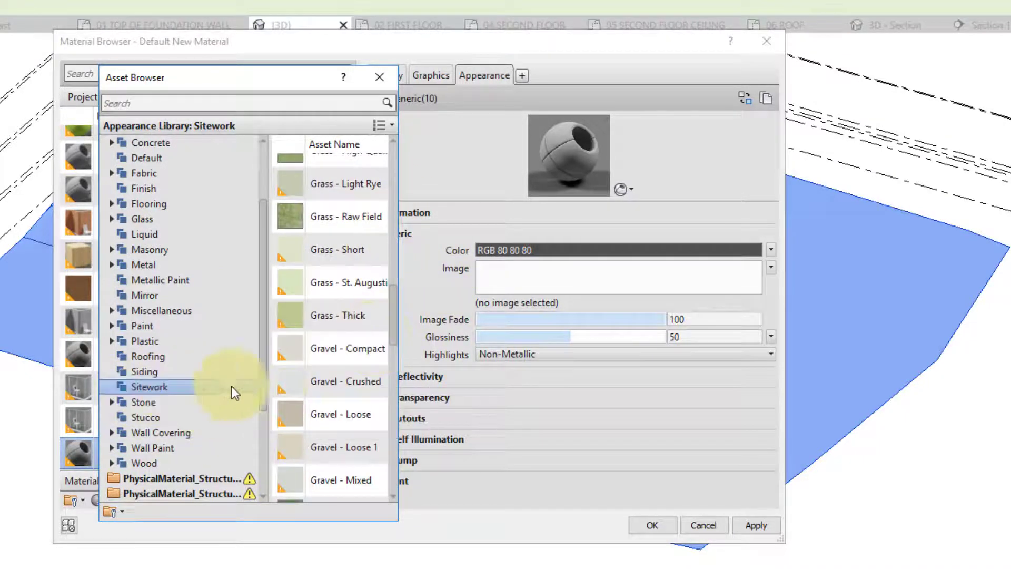
pyautogui.scroll(1, 390, 296)
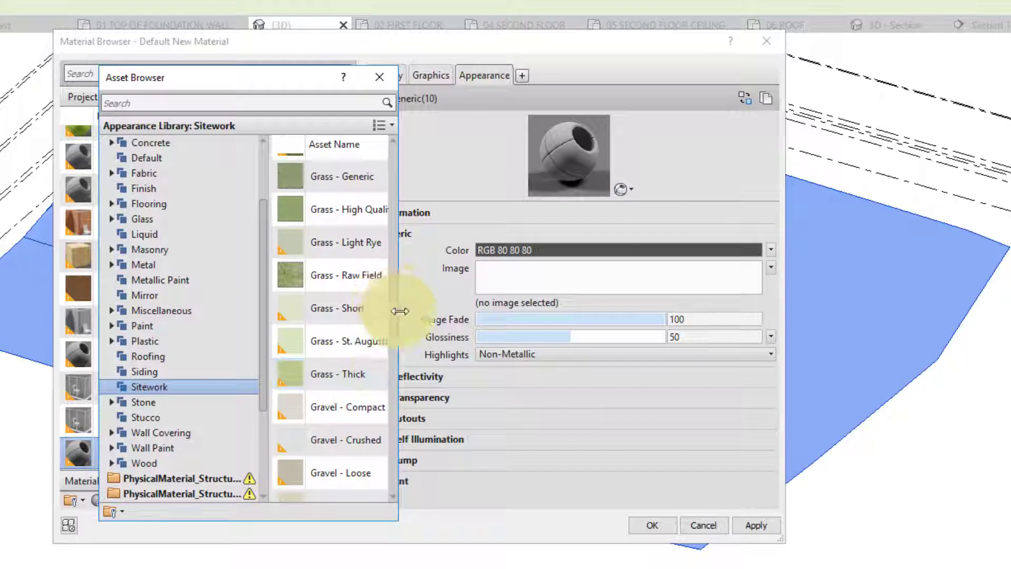
pyautogui.moveTo(397, 312); pyautogui.dragTo(514, 317)
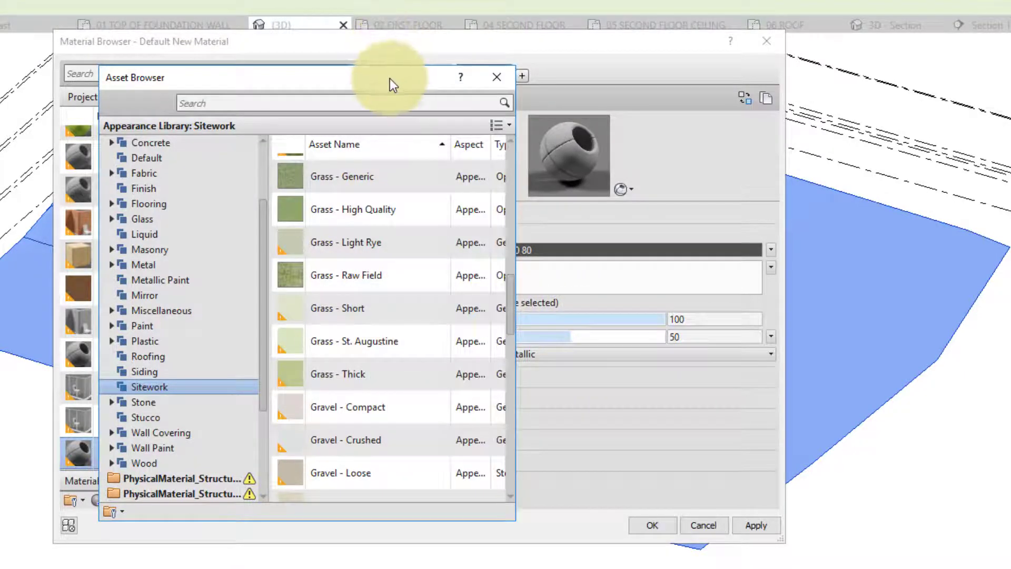
pyautogui.moveTo(390, 78); pyautogui.dragTo(334, 74)
pyautogui.scroll(-1, 322, 416)
pyautogui.scroll(-4, 321, 441)
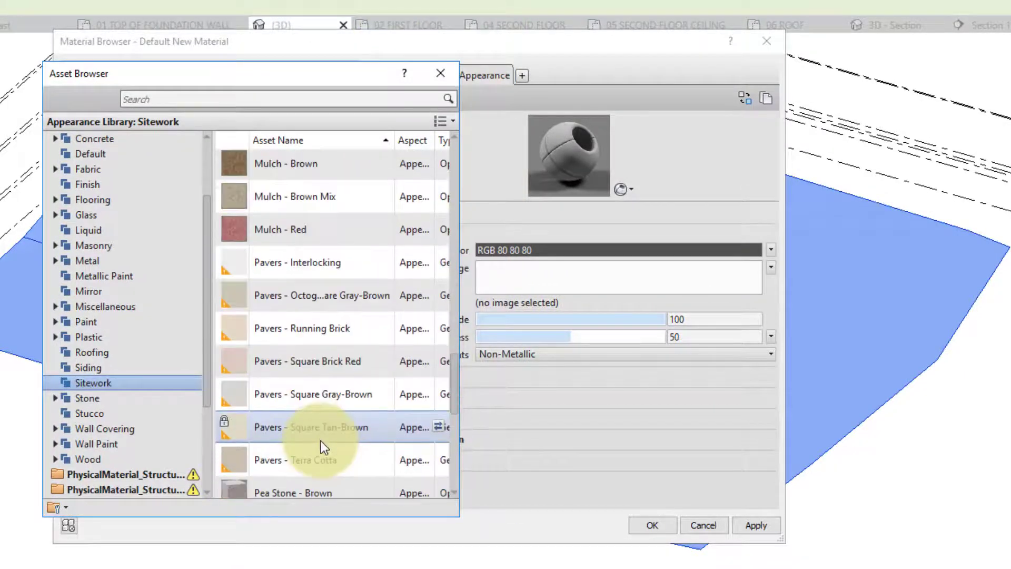
pyautogui.scroll(4, 320, 438)
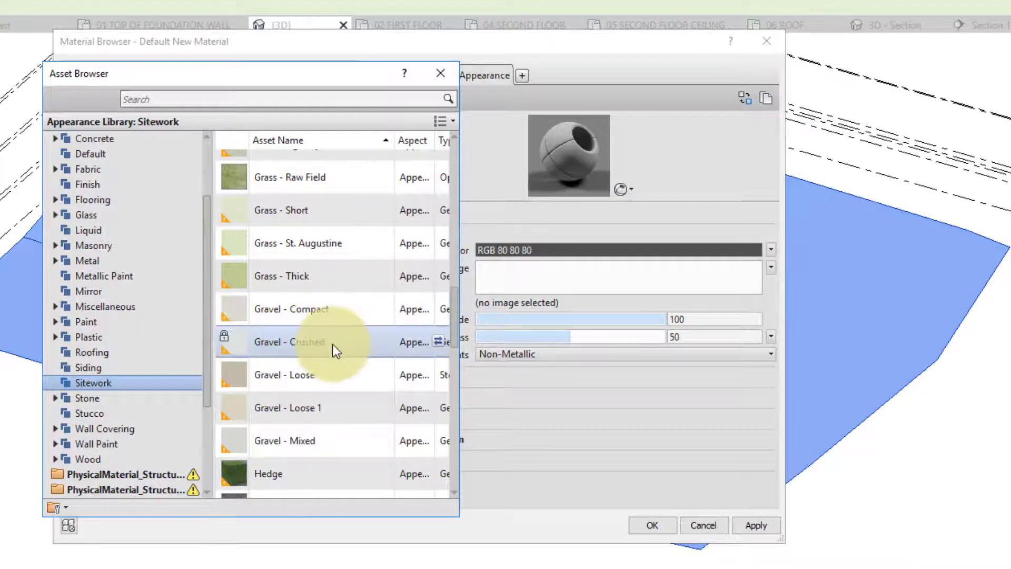
pyautogui.scroll(1, 327, 364)
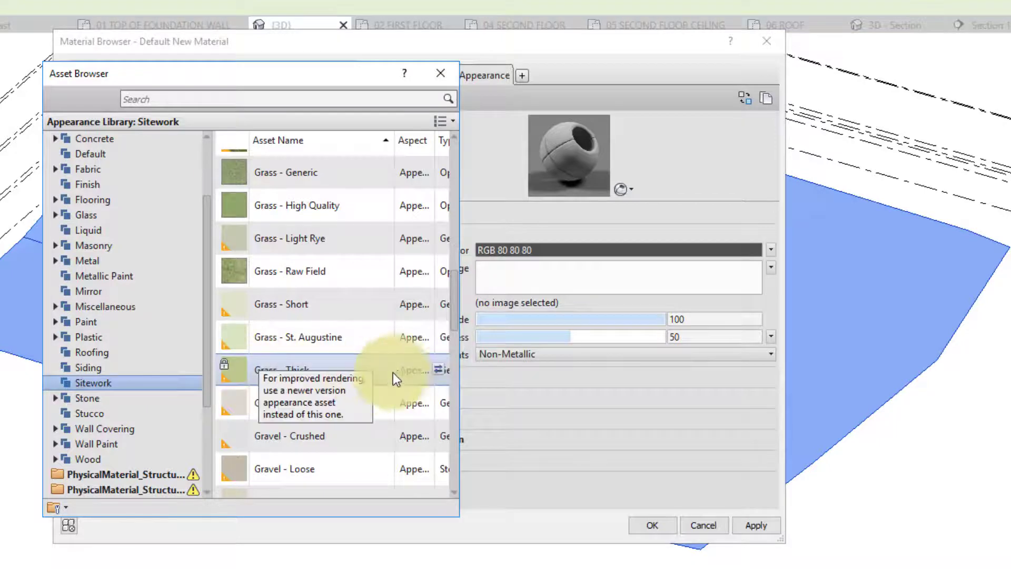
pyautogui.scroll(-1, 281, 362)
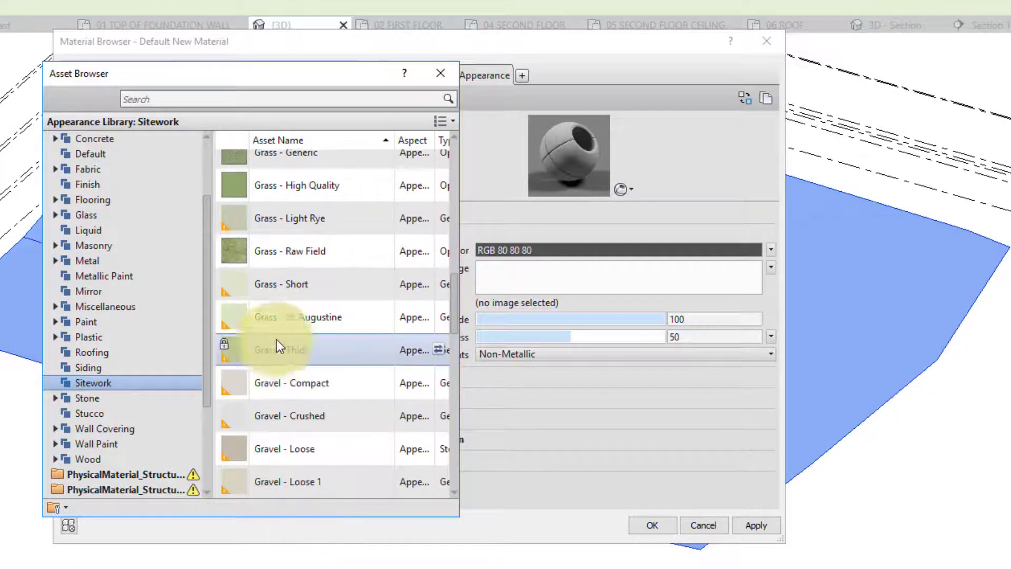
pyautogui.scroll(1, 316, 358)
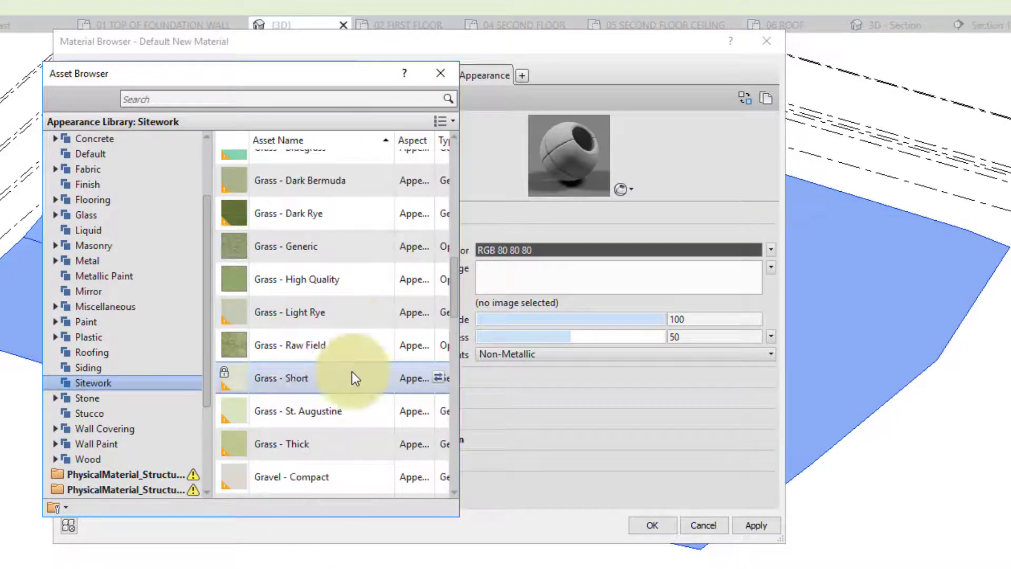
pyautogui.doubleClick(237, 254)
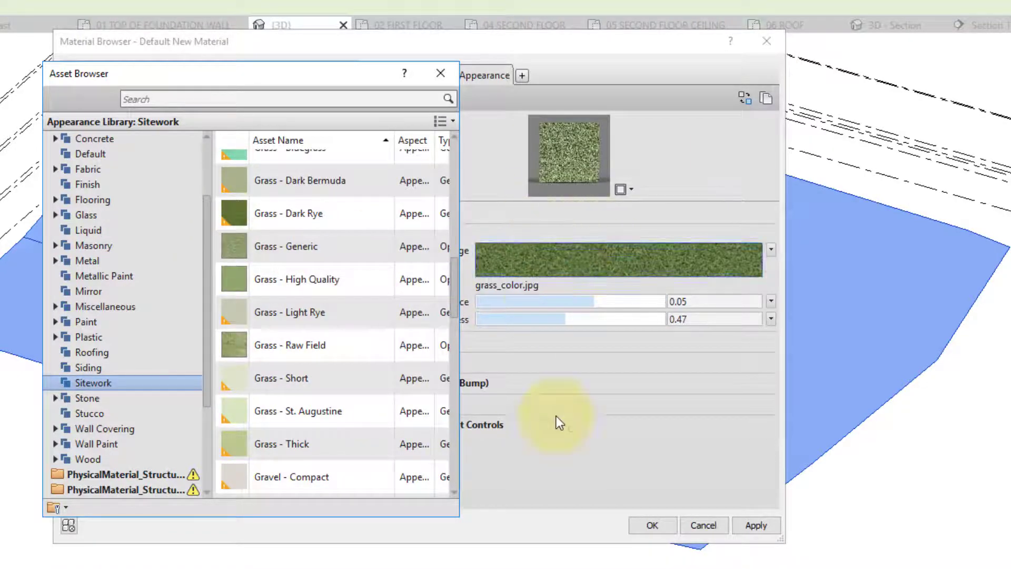
pyautogui.scroll(1, 426, 213)
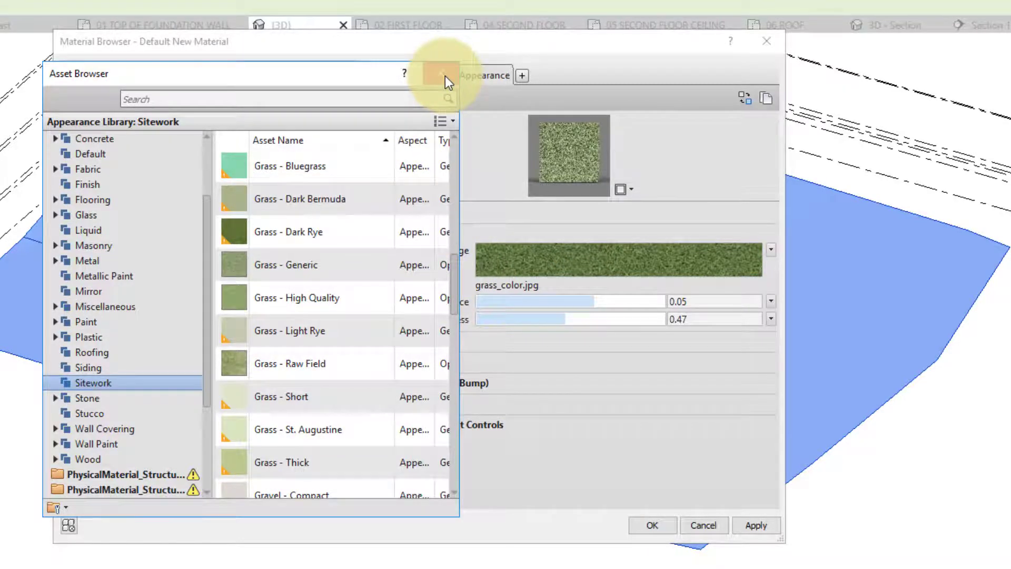
pyautogui.click(445, 78)
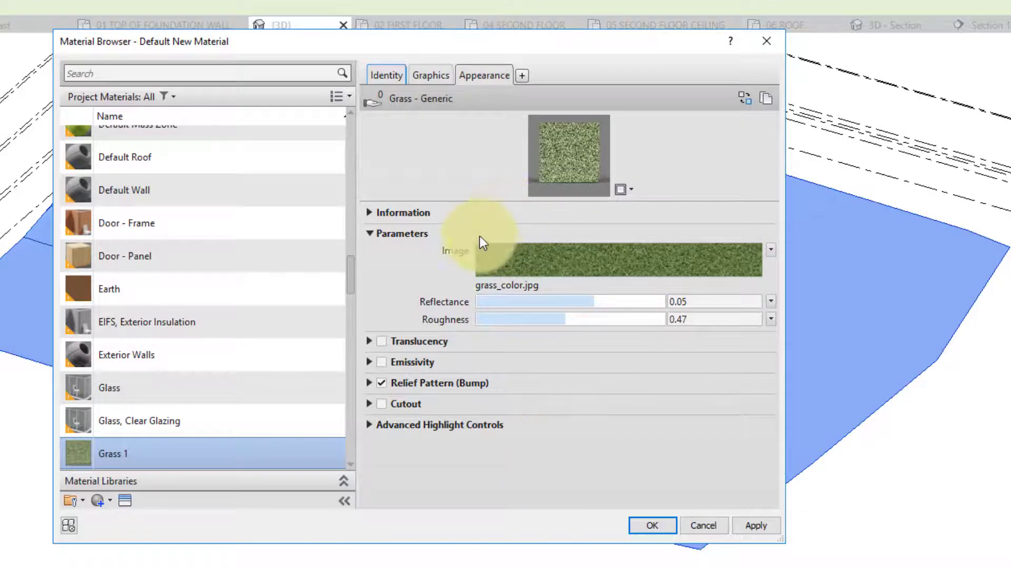
pyautogui.click(634, 526)
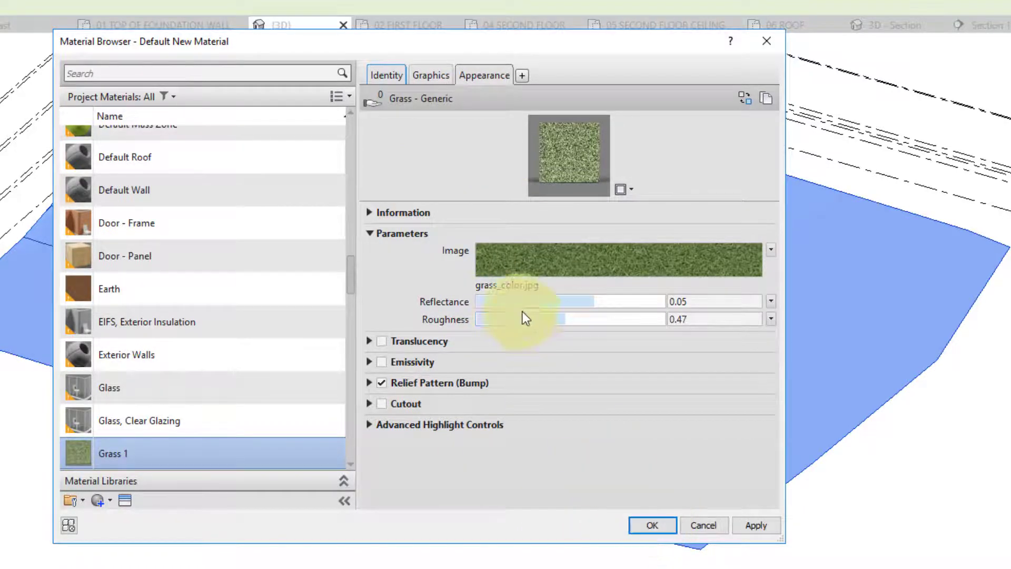
pyautogui.click(757, 521)
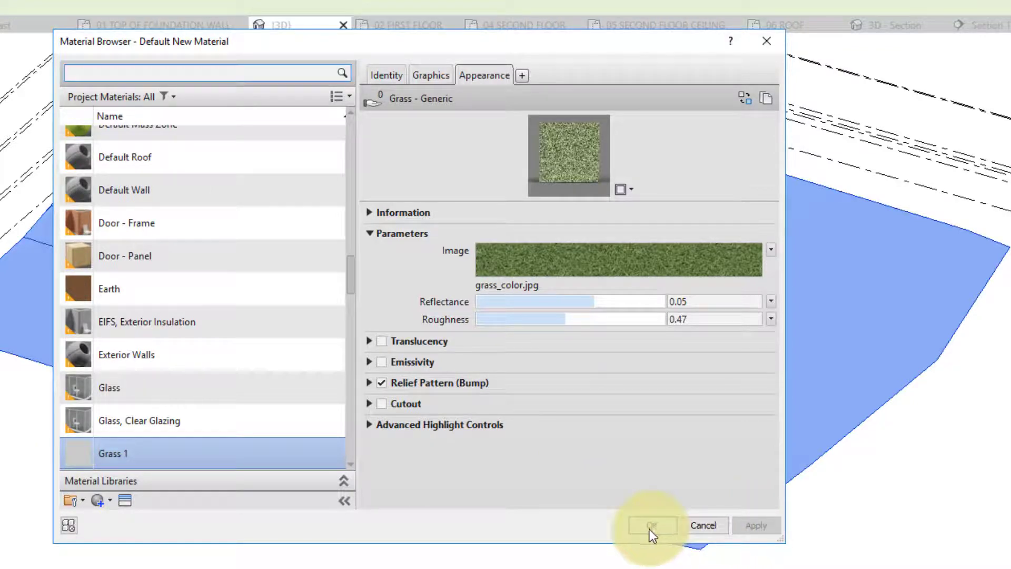
# - Set the appearance preview of Grass 1 to the Plane scene with the Plaza environment
pyautogui.click(621, 189)
pyautogui.moveTo(595, 210)
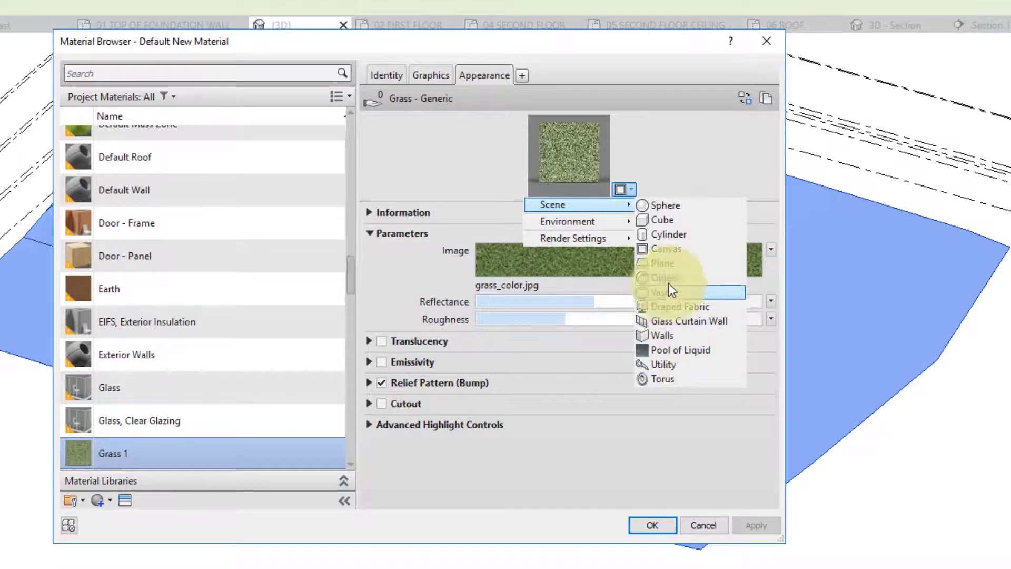
pyautogui.click(664, 264)
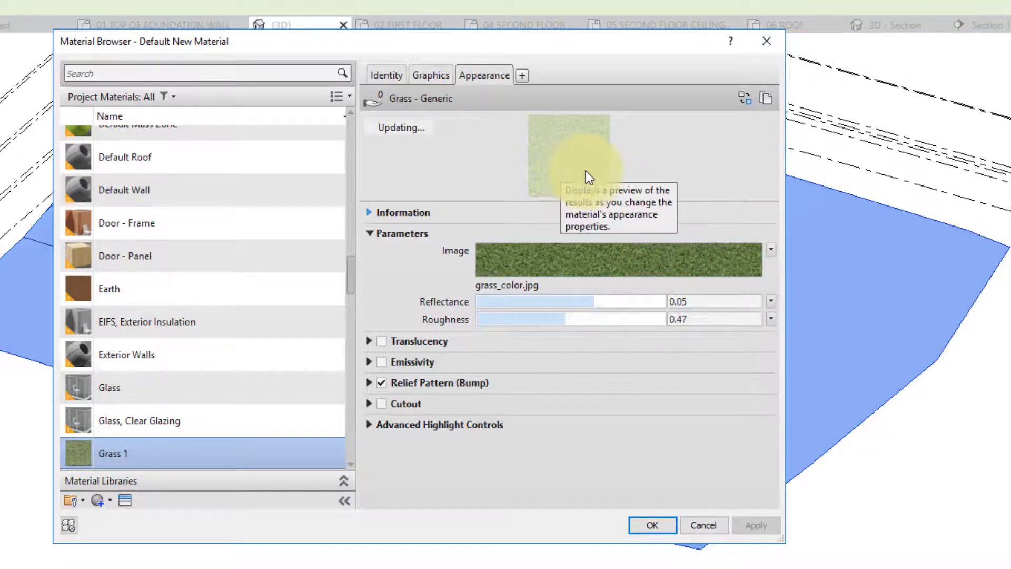
pyautogui.click(623, 191)
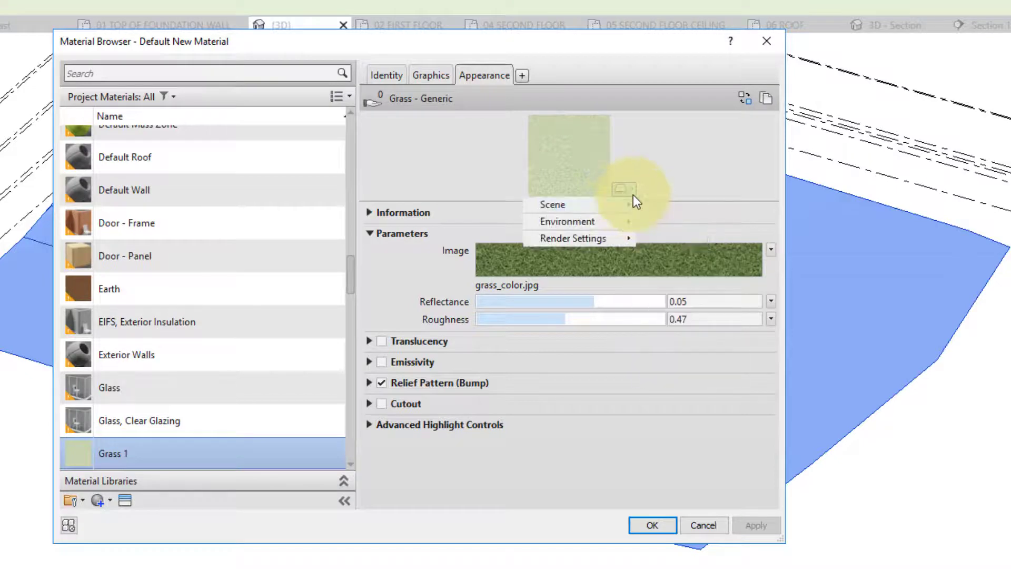
pyautogui.moveTo(618, 221)
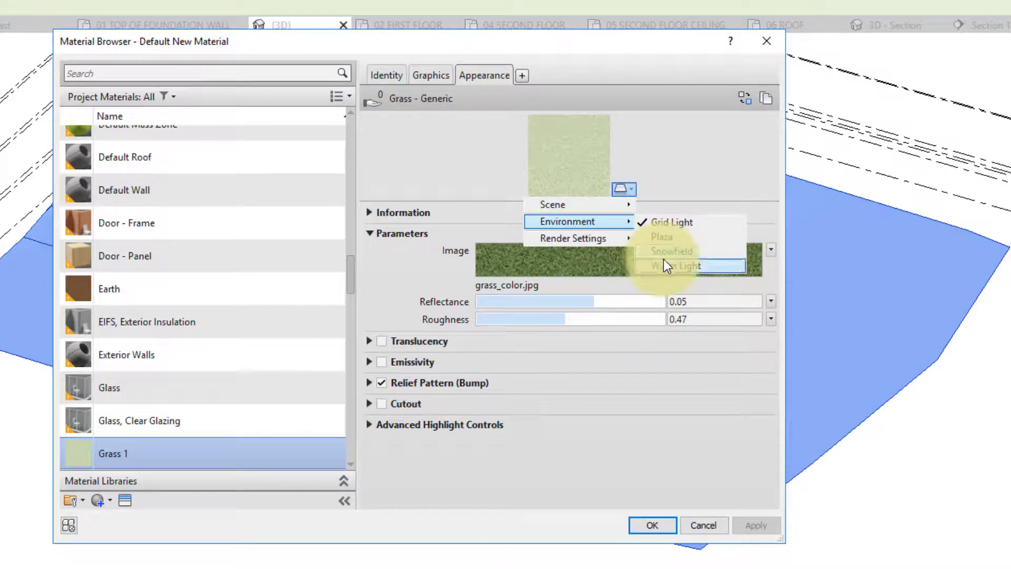
pyautogui.click(667, 238)
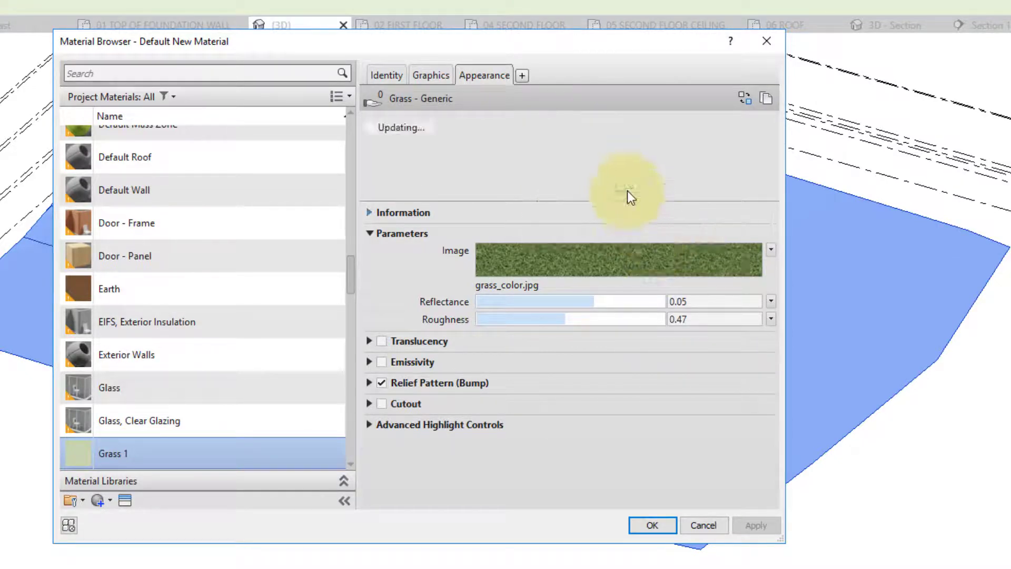
pyautogui.click(629, 190)
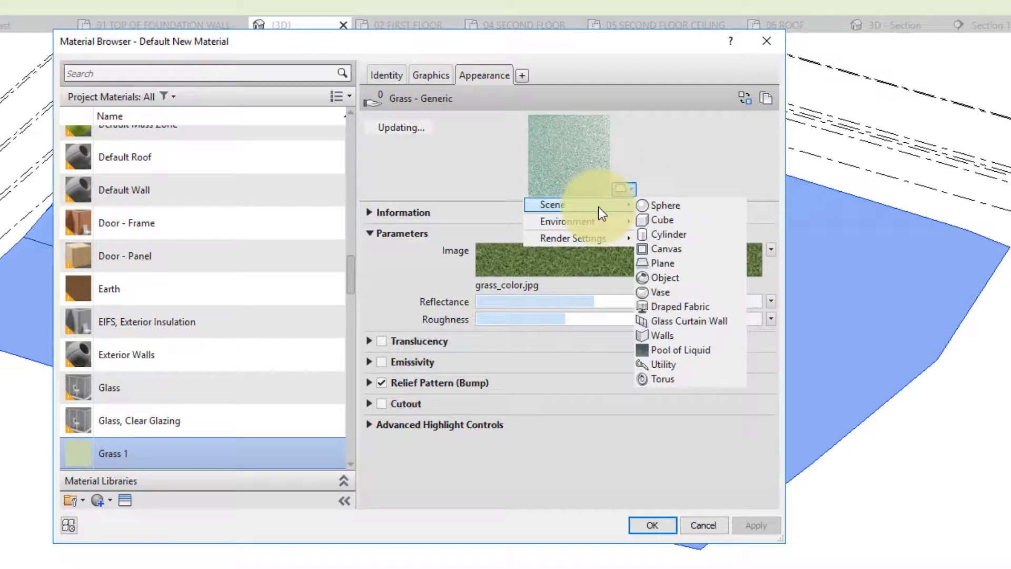
pyautogui.moveTo(601, 221)
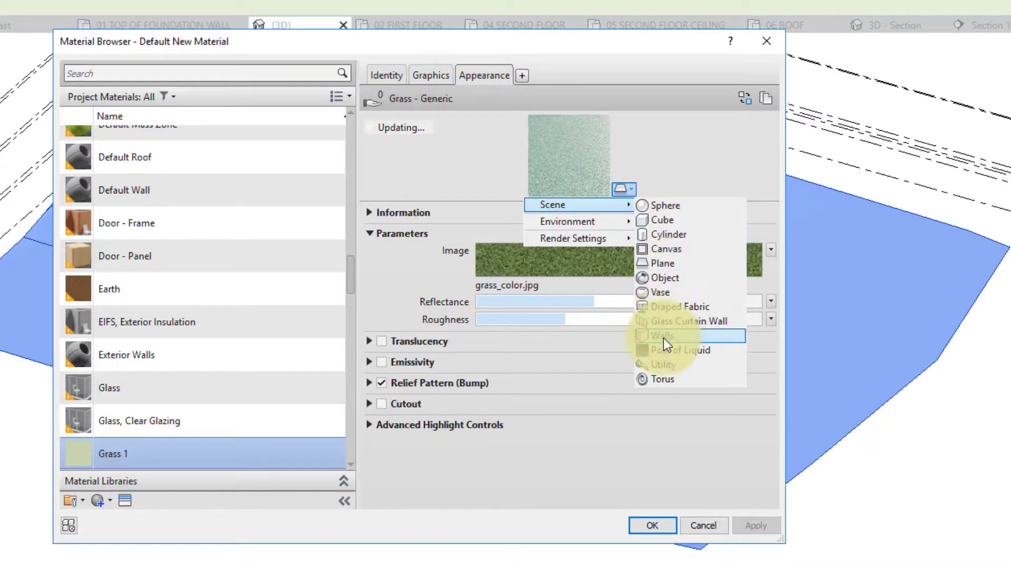
# - Assign Grass 1 to the selected toposurface, deselect it and examine the terrain around the house from a lower 3D angle
pyautogui.click(665, 526)
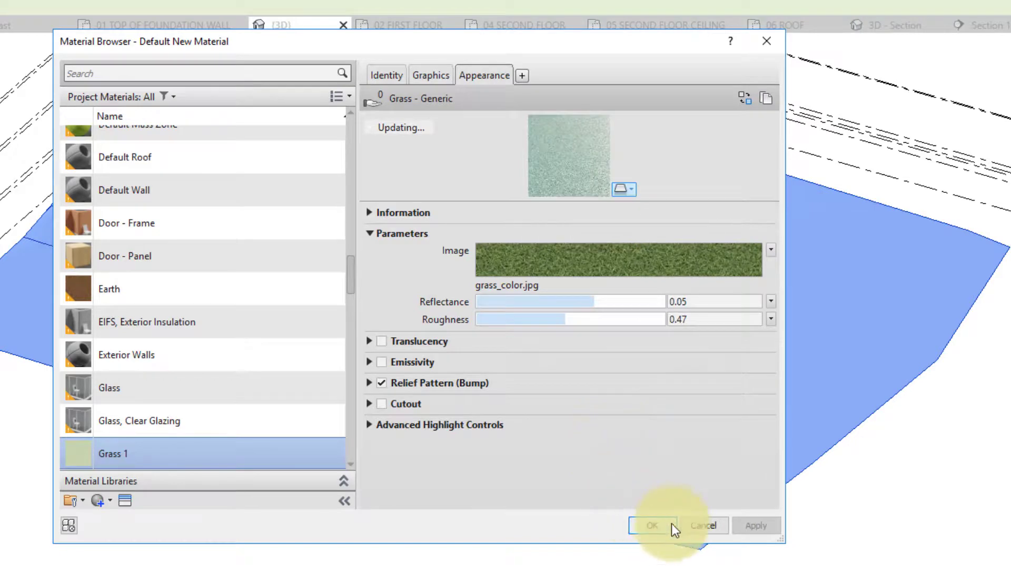
pyautogui.click(313, 518)
pyautogui.moveTo(307, 490); pyautogui.dragTo(317, 568, button='middle')
pyautogui.scroll(-1, 600, 320)
pyautogui.scroll(2, 908, 232)
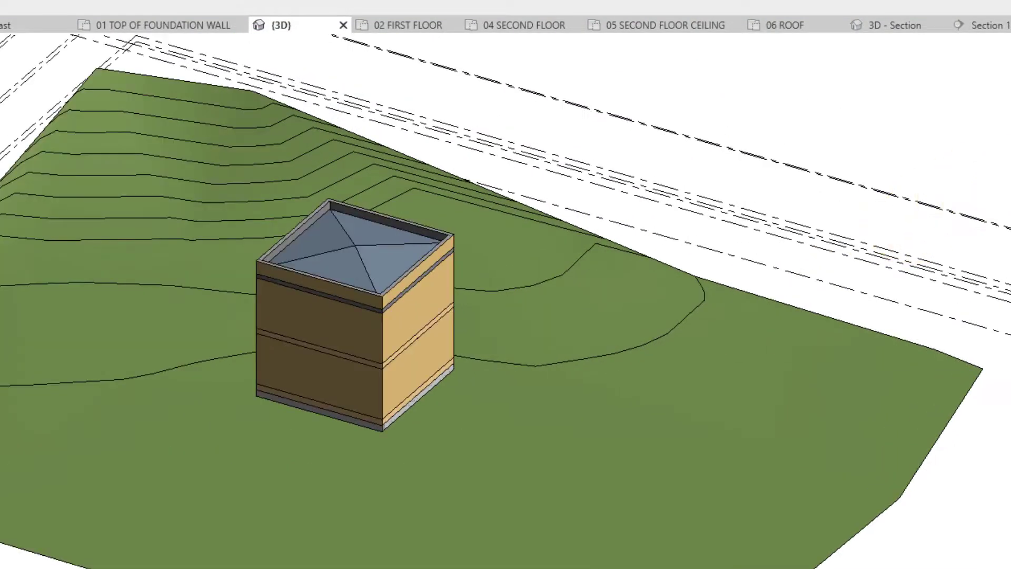
pyautogui.keyDown('shift'); pyautogui.moveTo(864, 76); pyautogui.dragTo(610, 174, button='middle'); pyautogui.keyUp('shift')
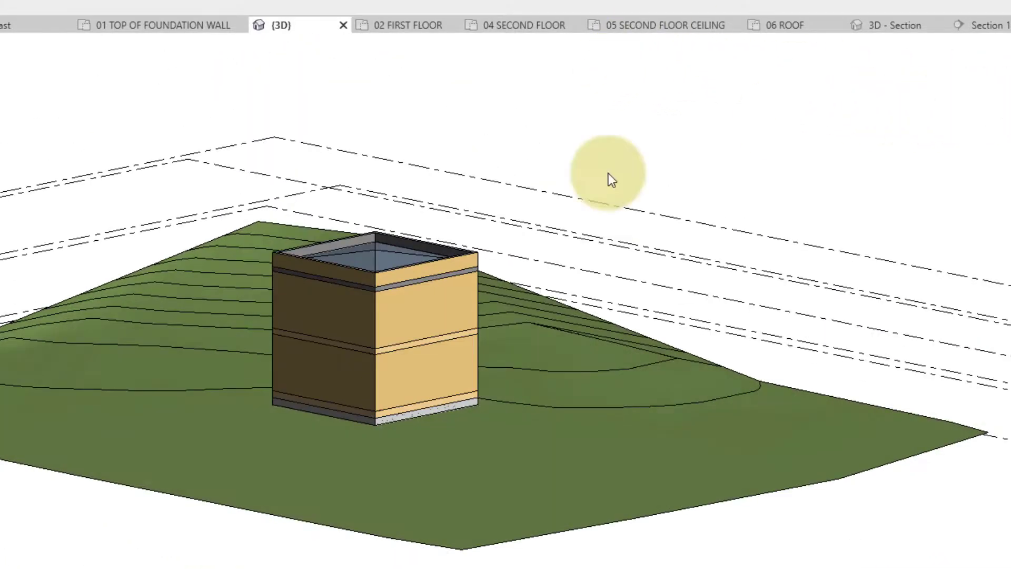